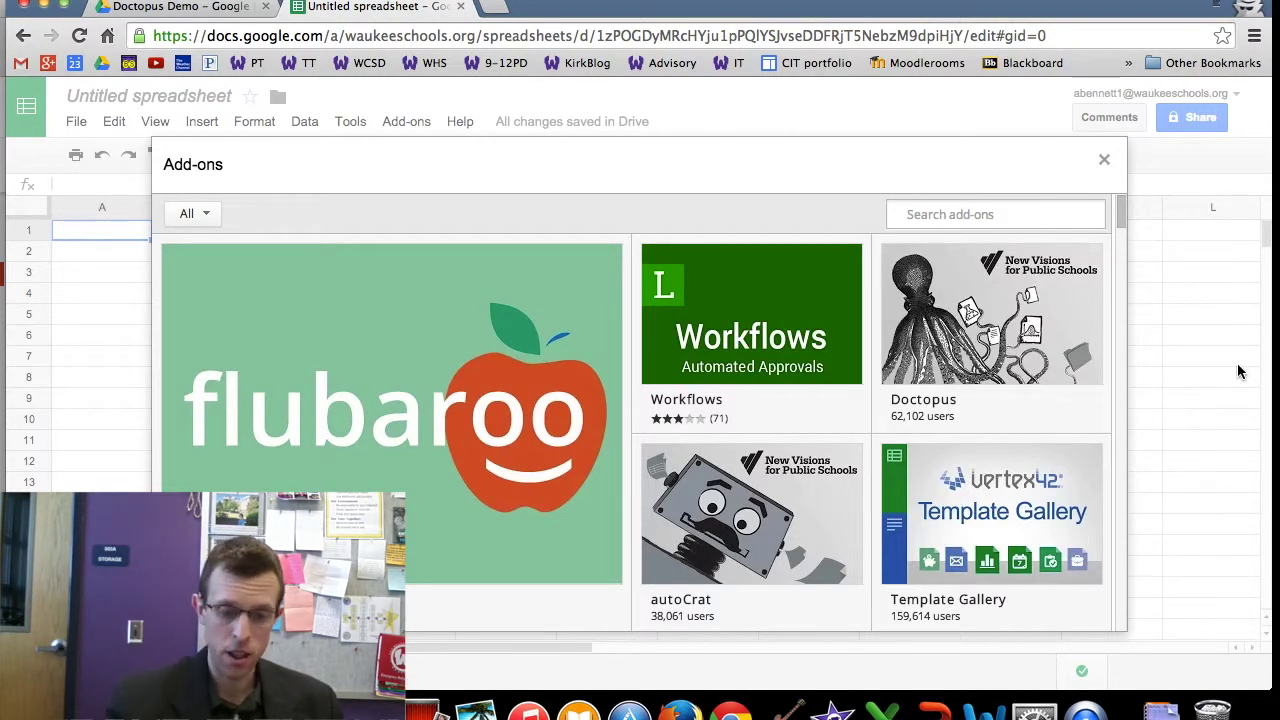
Search the add-ons for doctopus, install the Doctopus add-on with its requested permissions accepted, and dismiss its introduction message.
mouse_move(1001, 338)
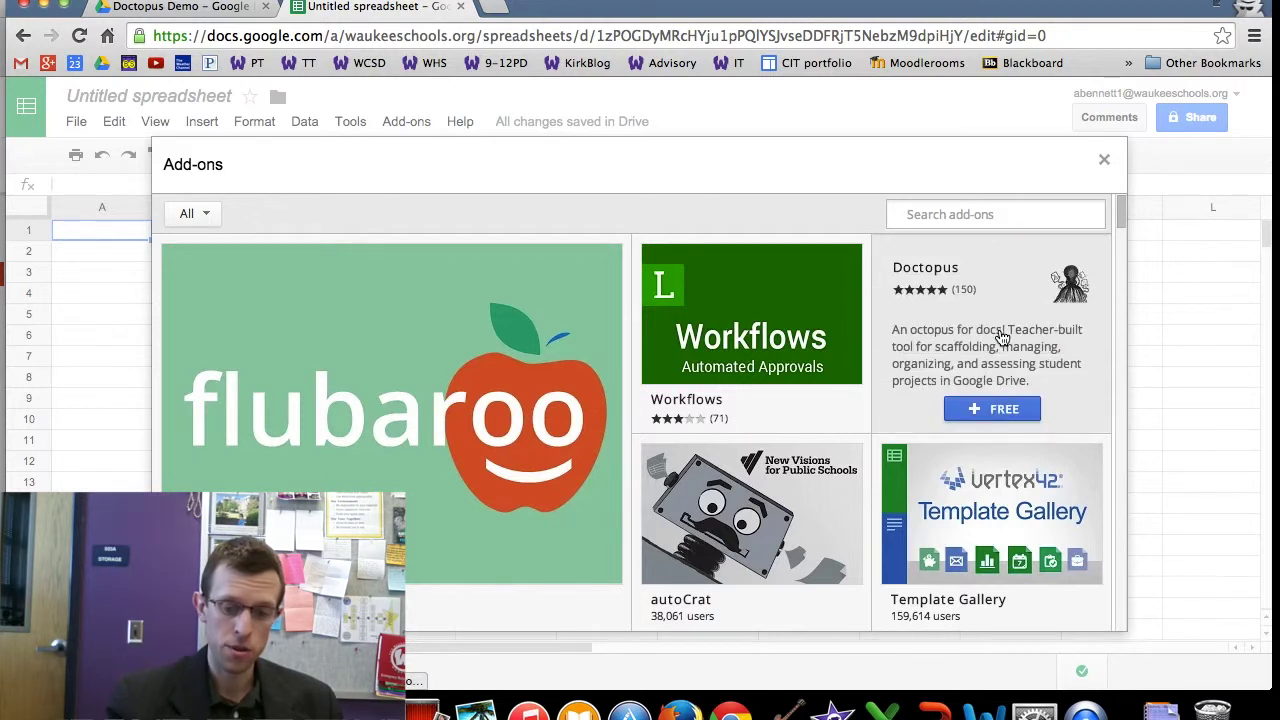
left_click(995, 212)
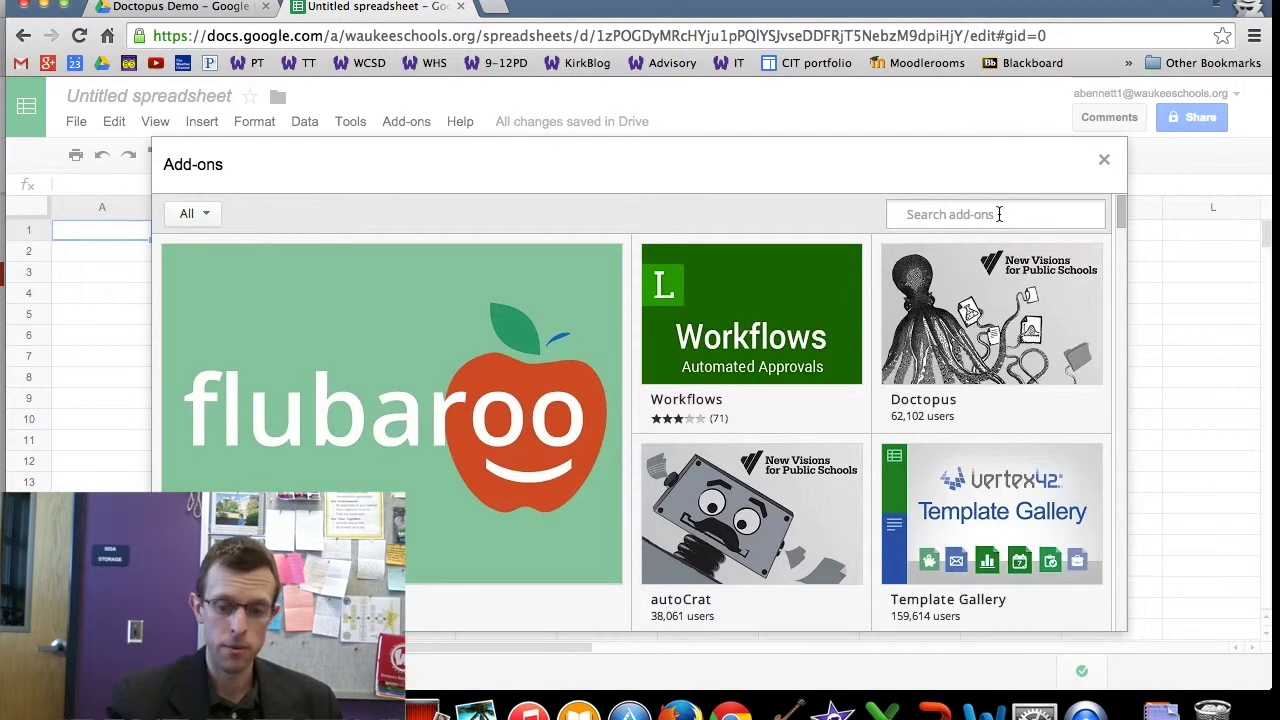
type("doctopus")
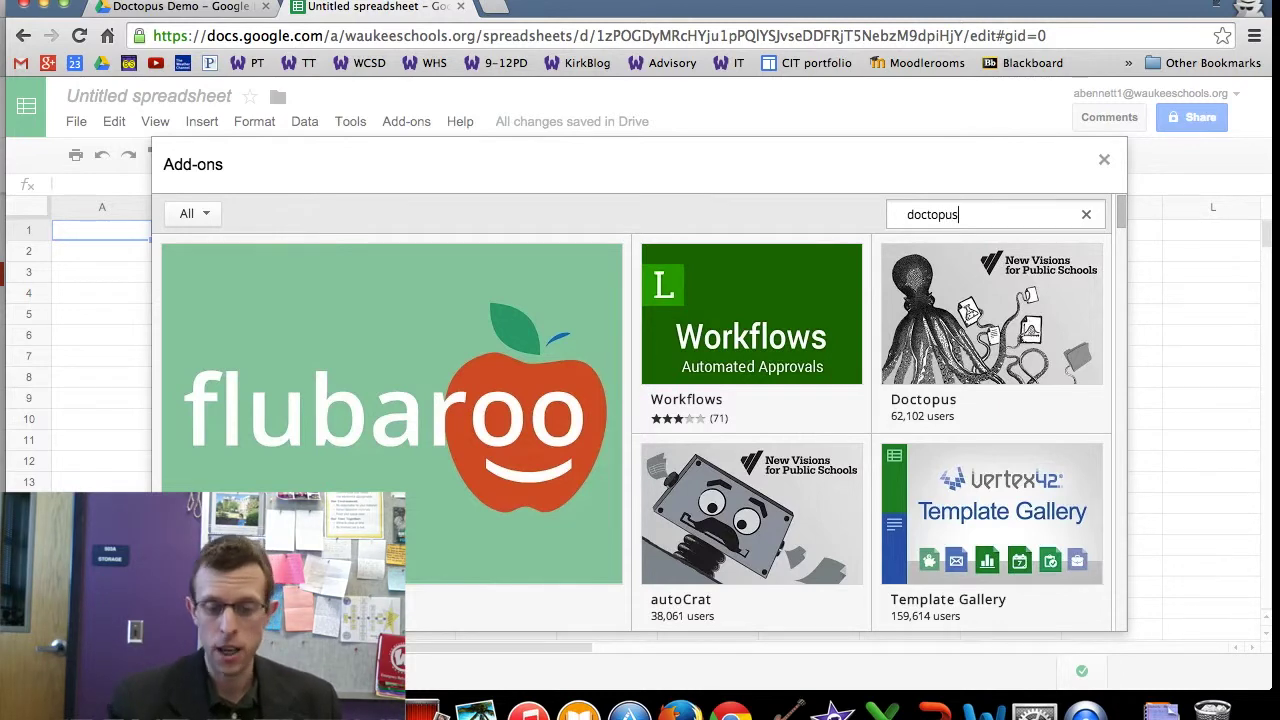
key("Return")
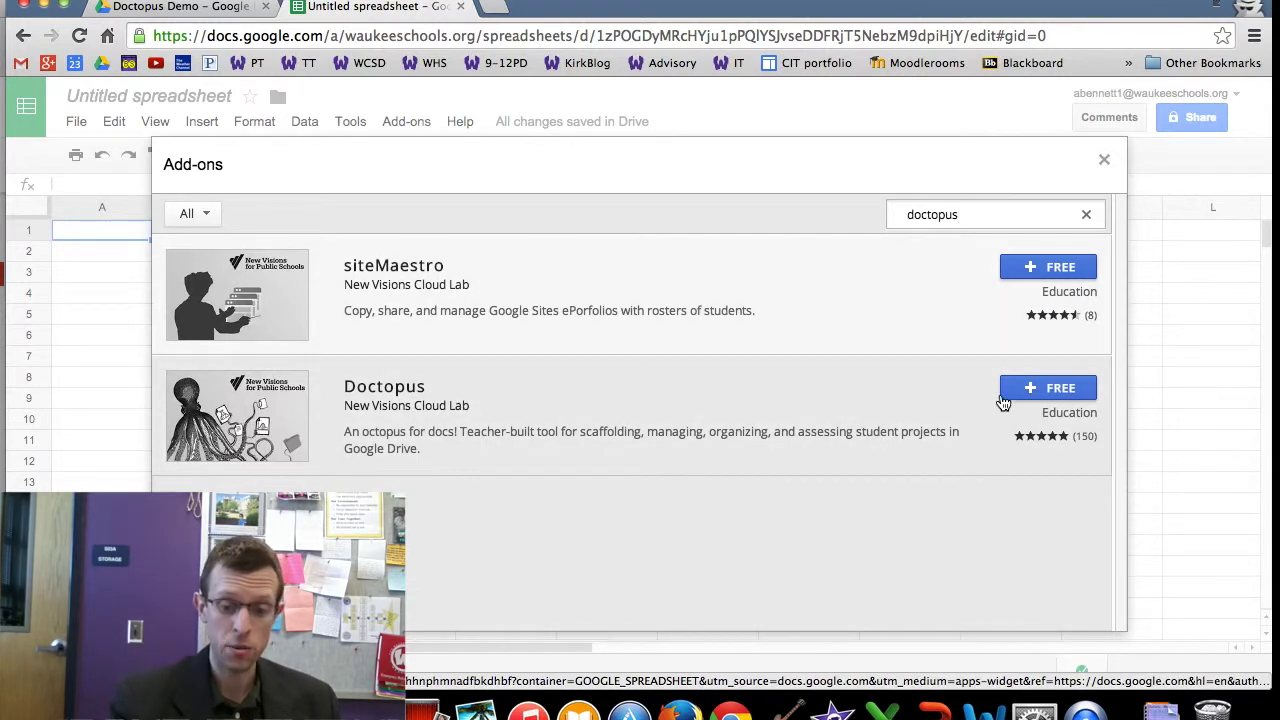
left_click(1034, 391)
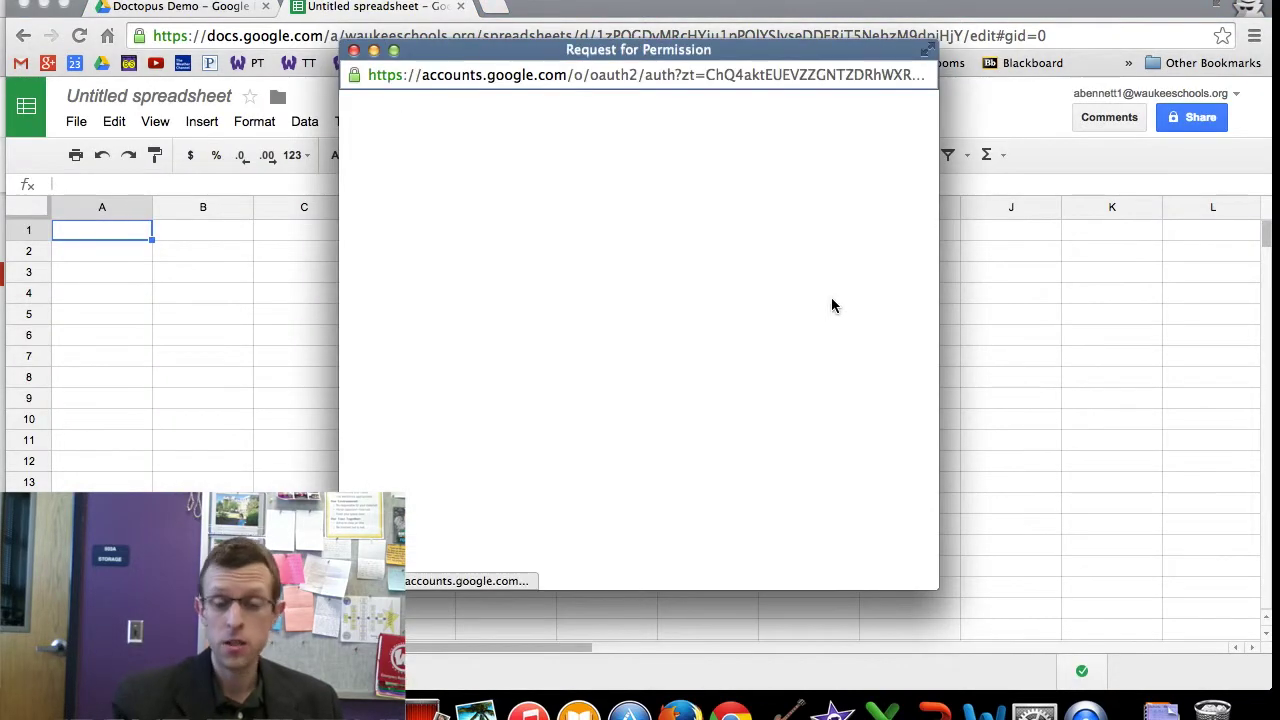
scroll(795, 287, "down", 5)
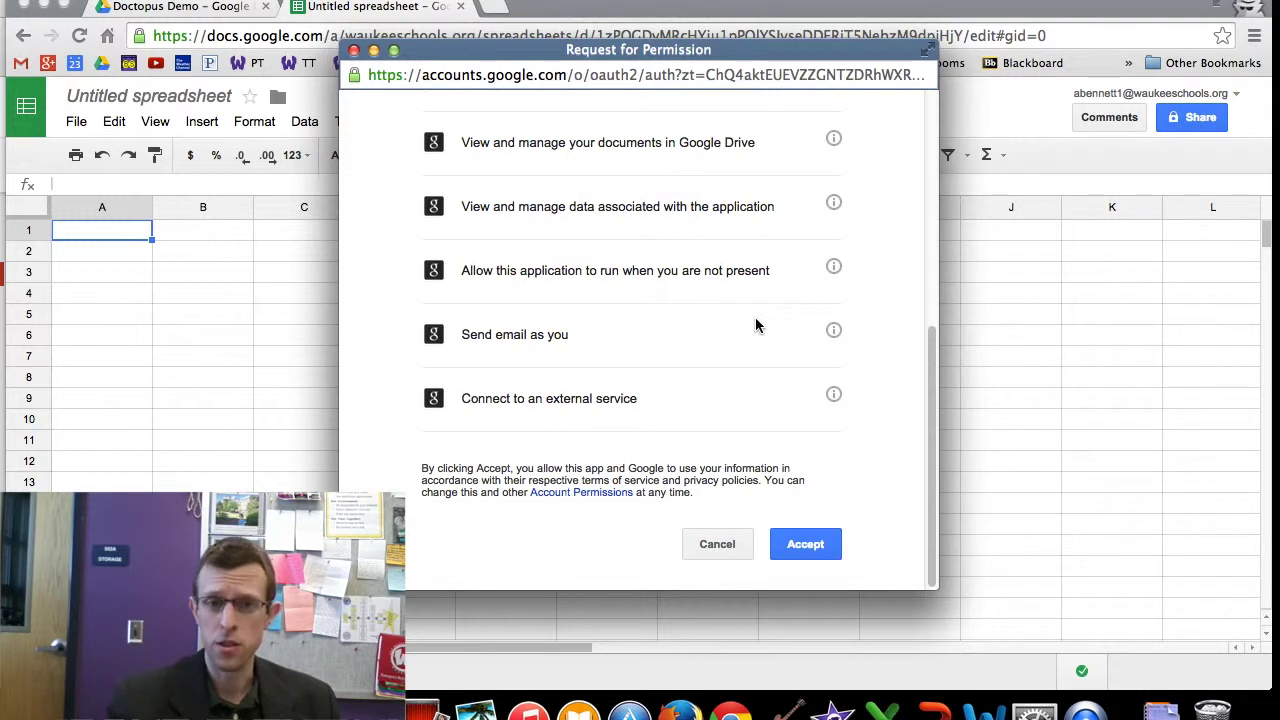
left_click(828, 545)
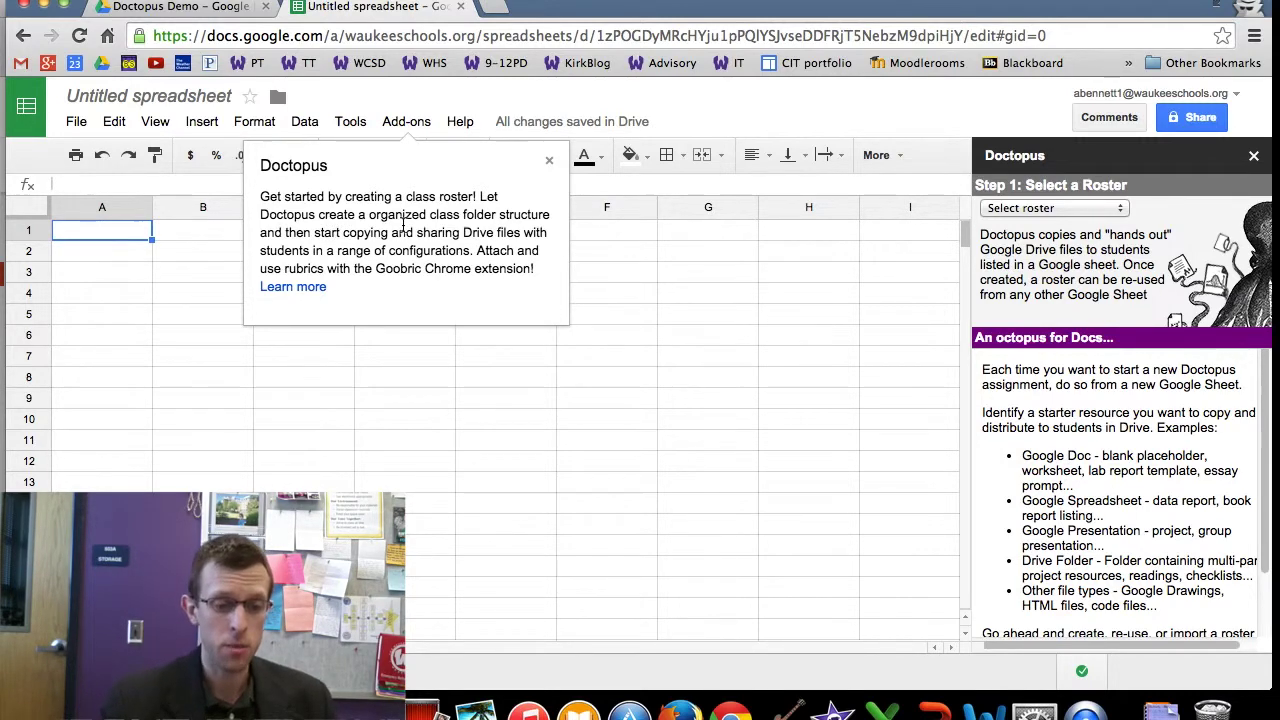
left_click(549, 161)
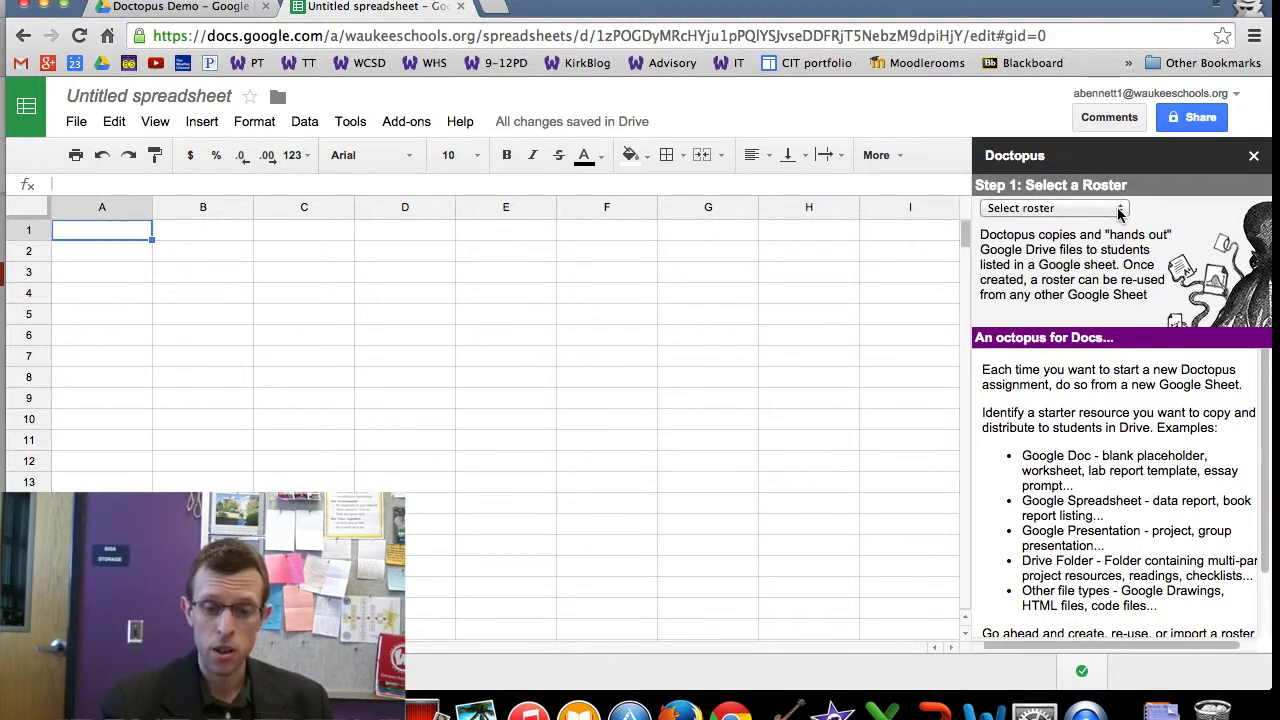
Create a new Doctopus roster using the "on this Sheet" method.
left_click(1117, 209)
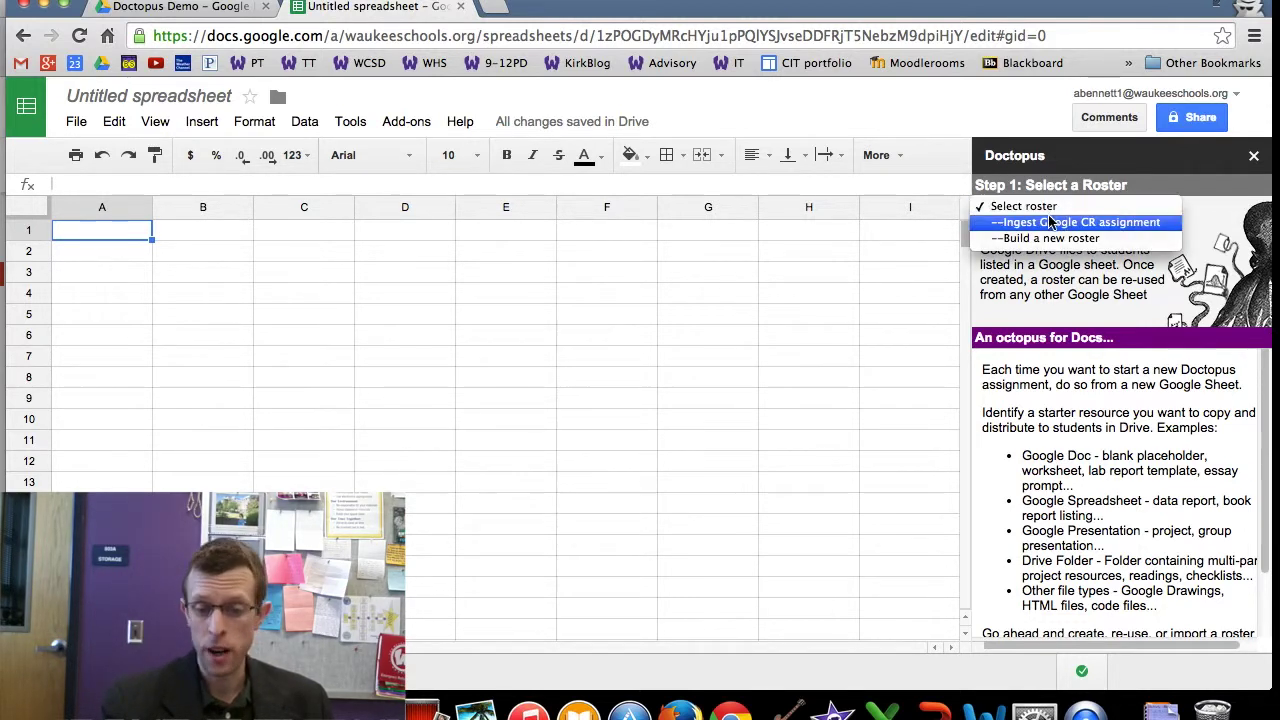
left_click(1095, 240)
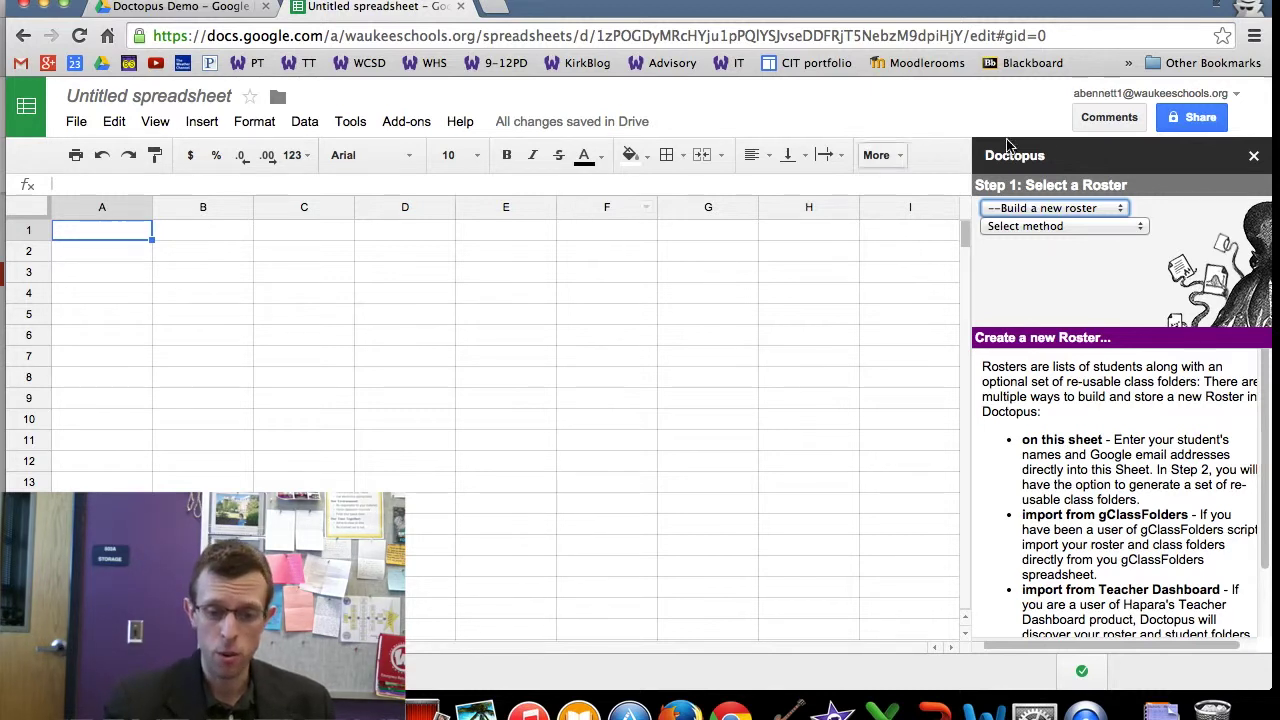
left_click(1105, 228)
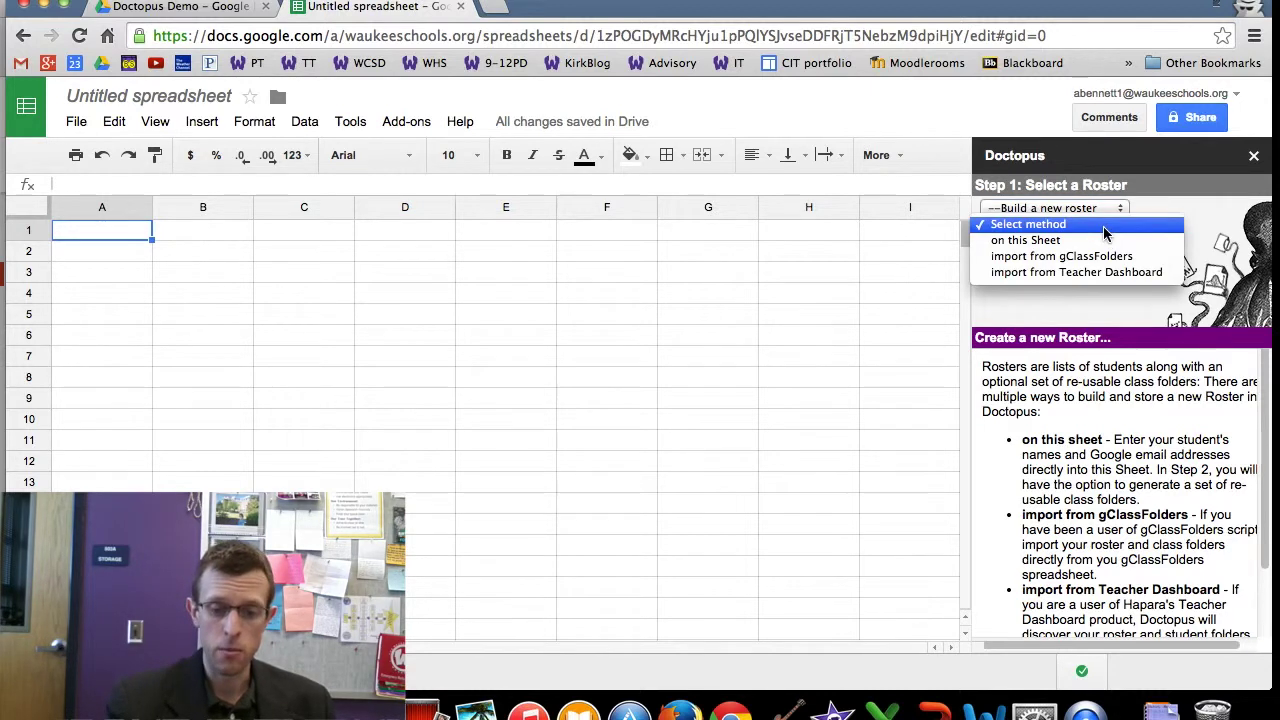
left_click(1046, 248)
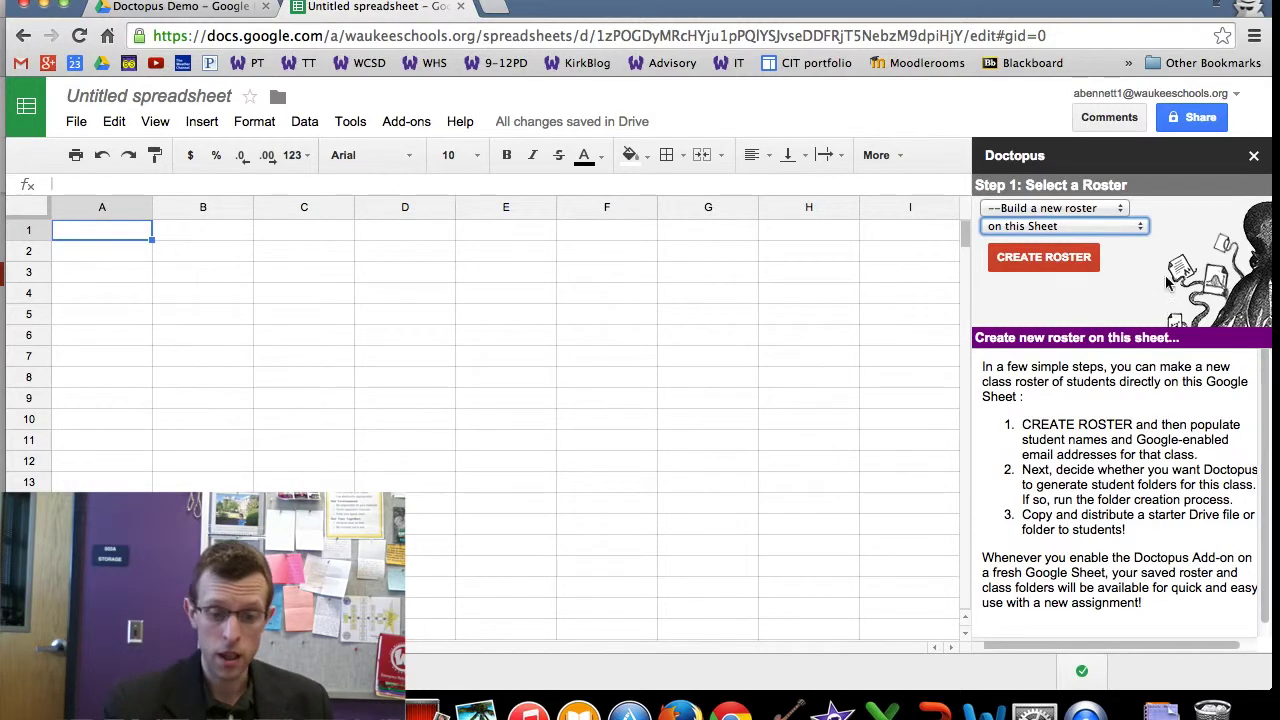
left_click(1038, 262)
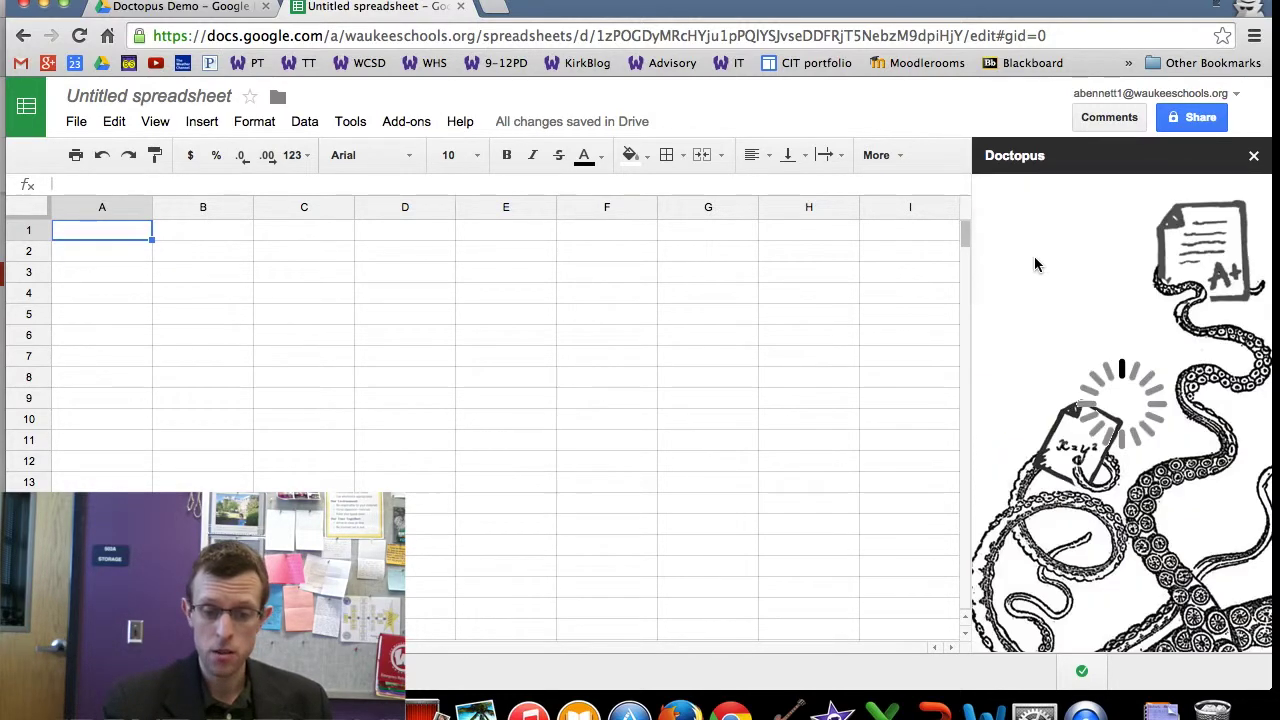
Open the Student information (Responses) spreadsheet from My Drive and copy the students' names and e-mail addresses in B2:D3.
left_click(170, 6)
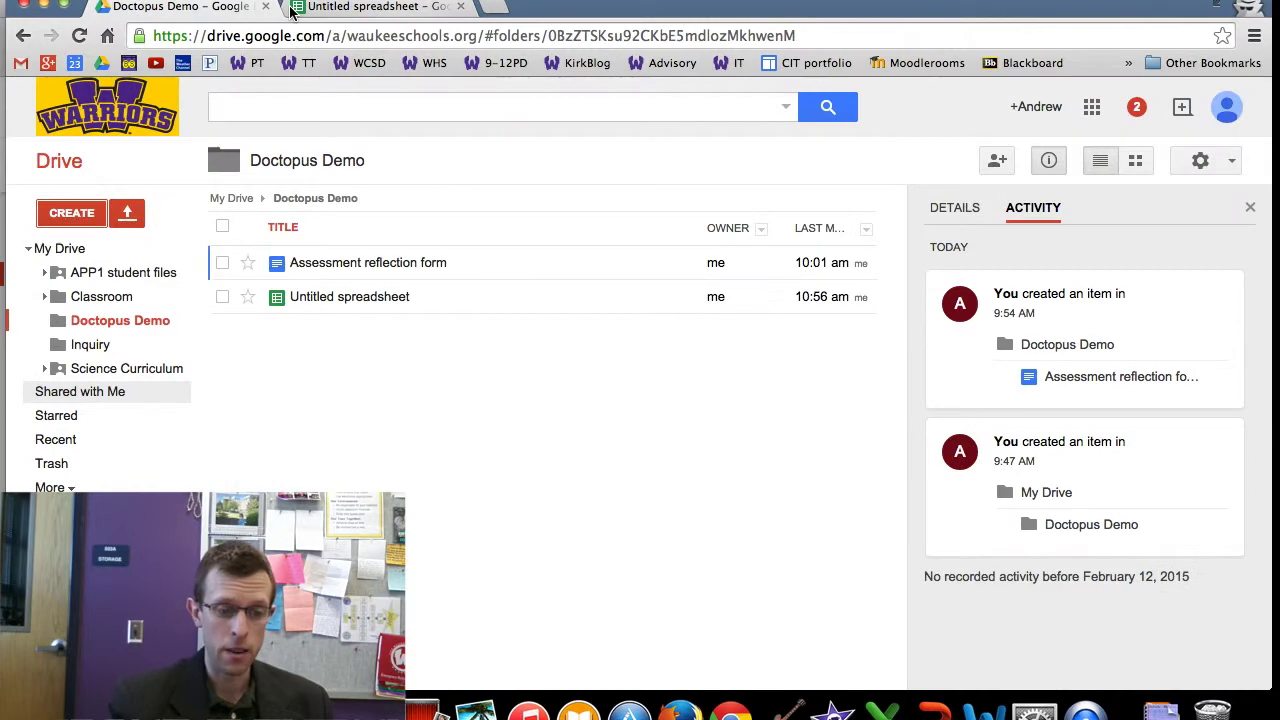
left_click(97, 249)
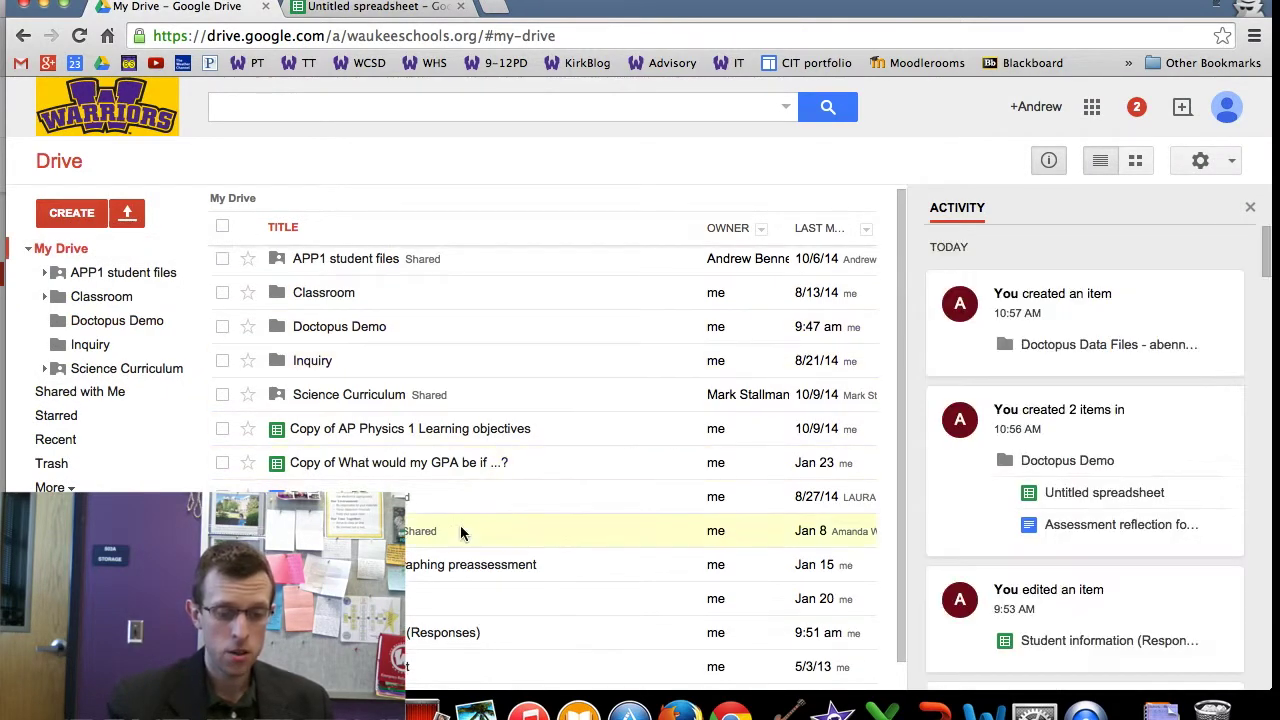
left_click(414, 634)
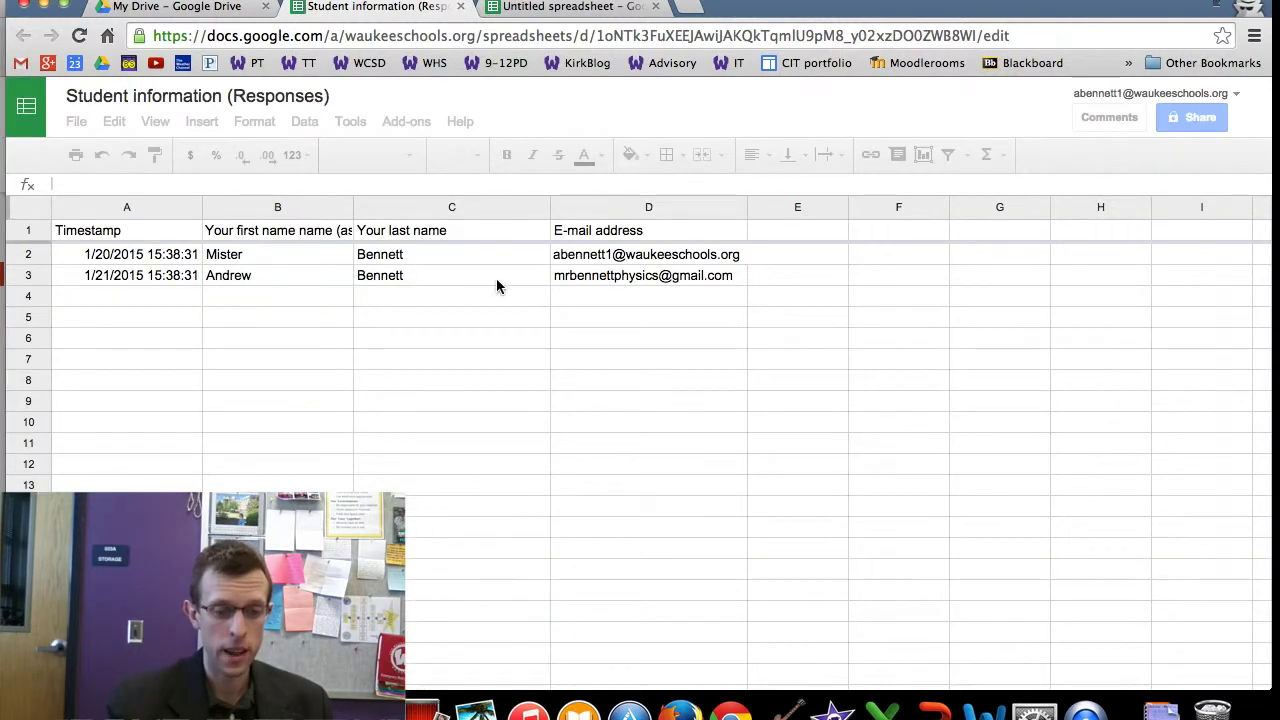
left_click(297, 257)
left_click_drag(546, 285, 624, 283)
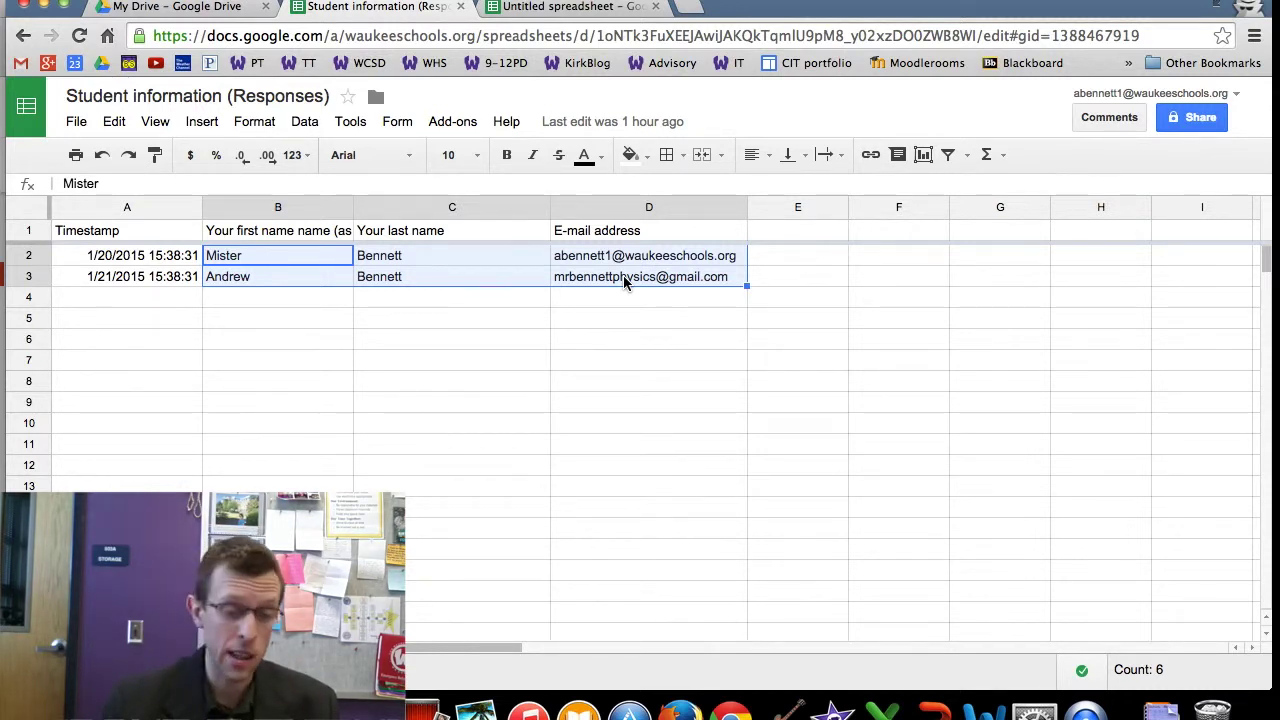
key("ctrl+c")
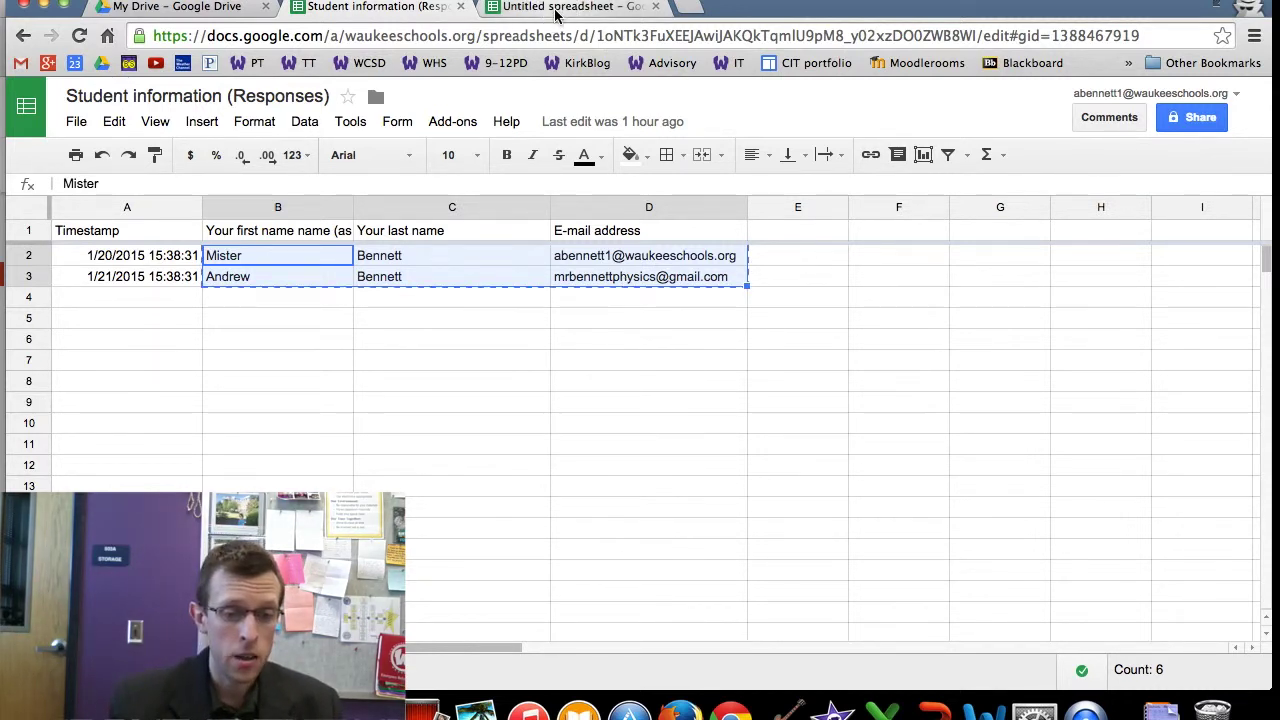
Paste the copied student data into the roster sheet of the untitled spreadsheet starting at A2, and refresh the Doctopus roster.
left_click(556, 8)
left_click(127, 255)
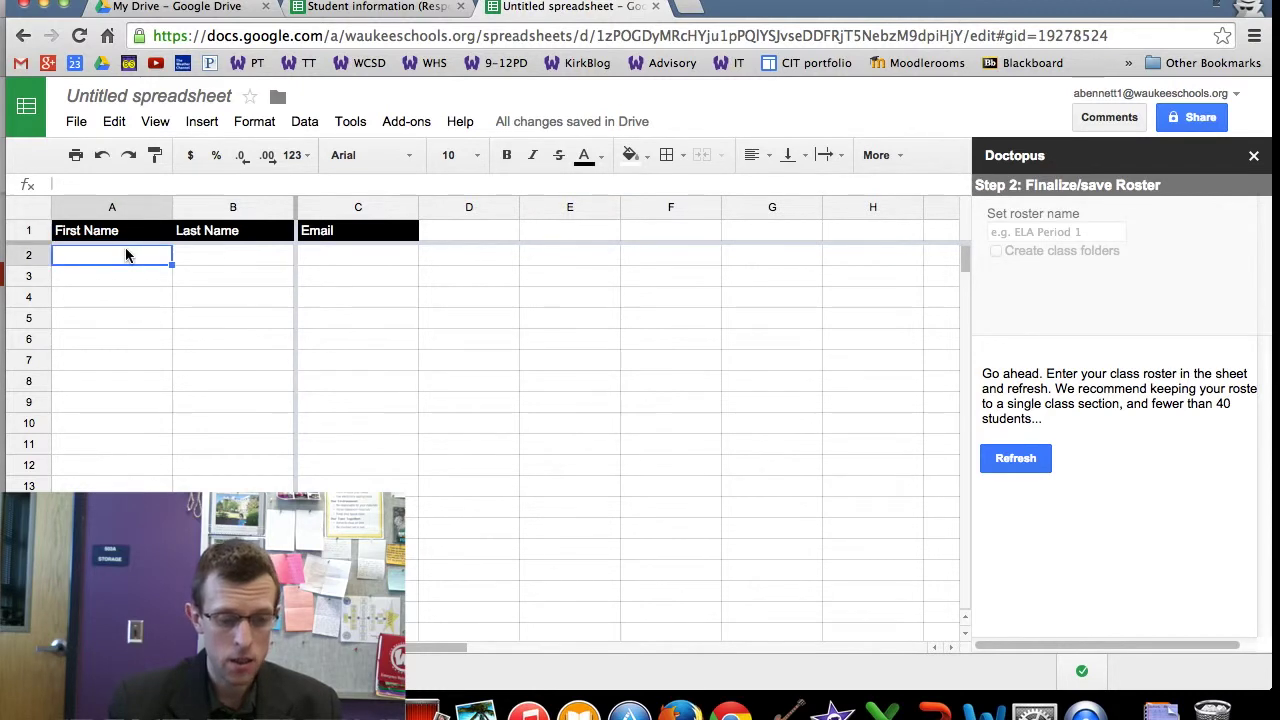
key("ctrl+v")
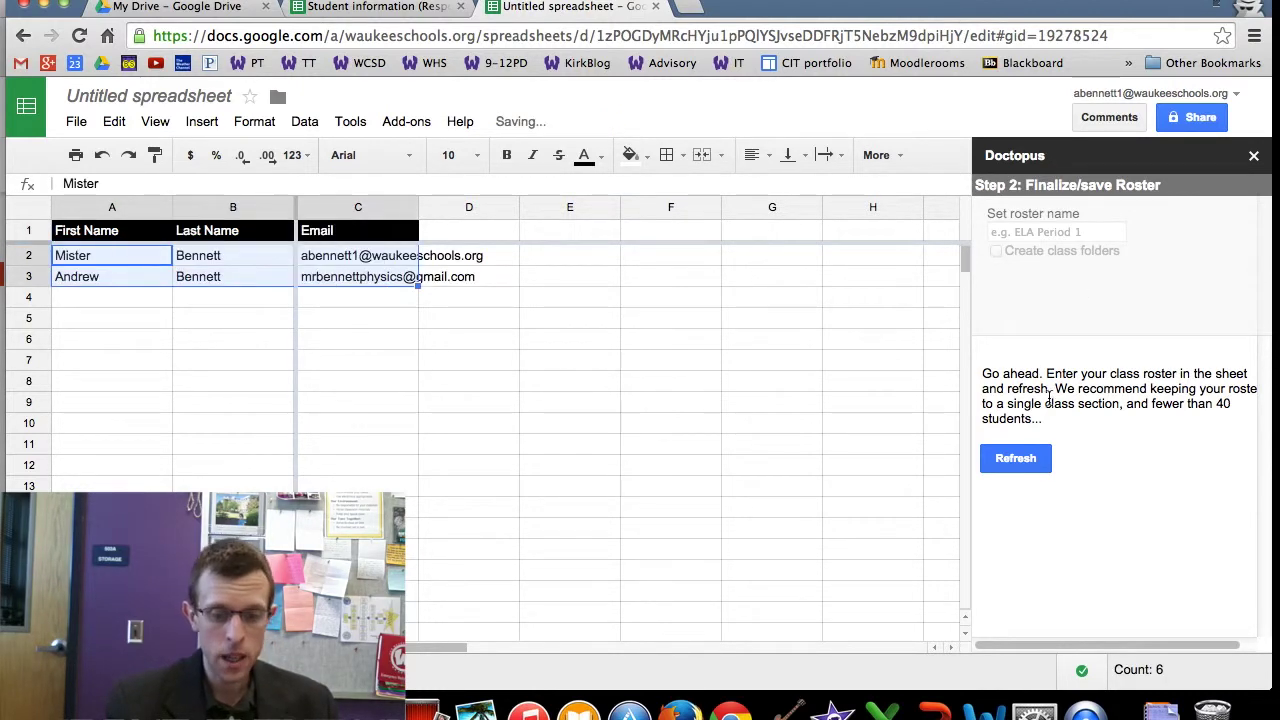
left_click(1040, 459)
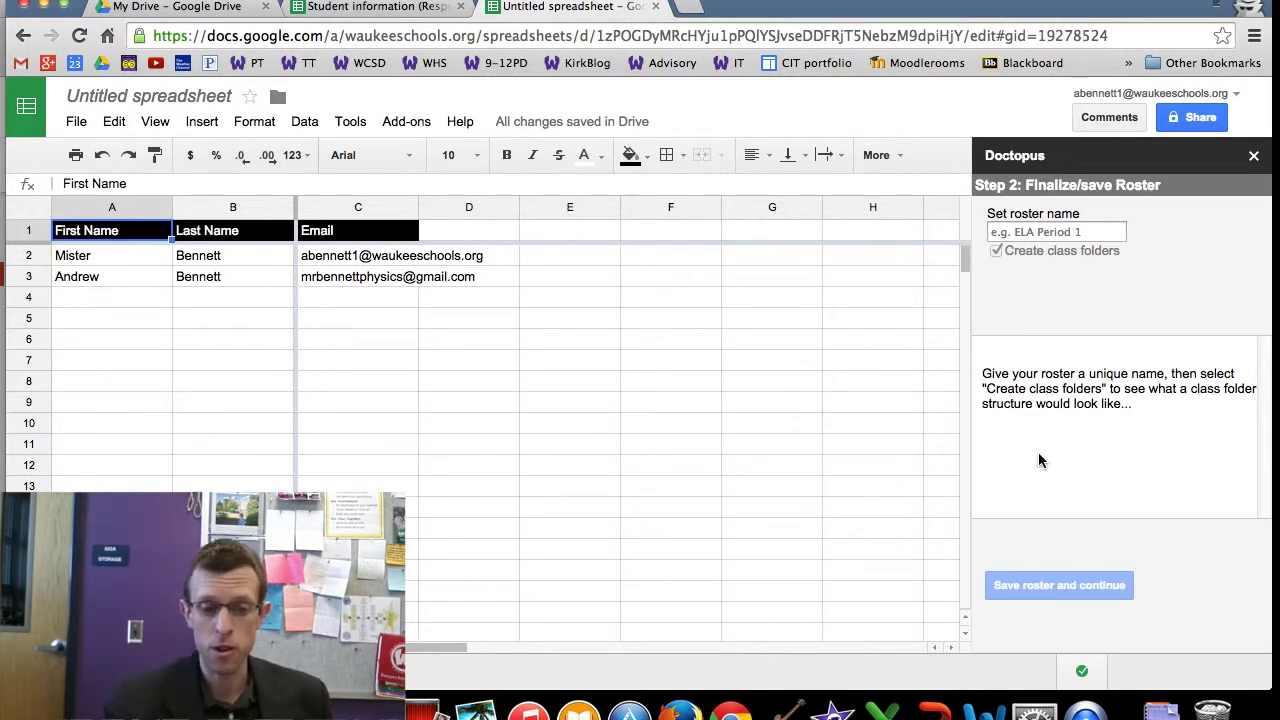
Name the roster "Block 1" and switch the creation of class folders off and on again to preview the folder structure.
left_click(1098, 231)
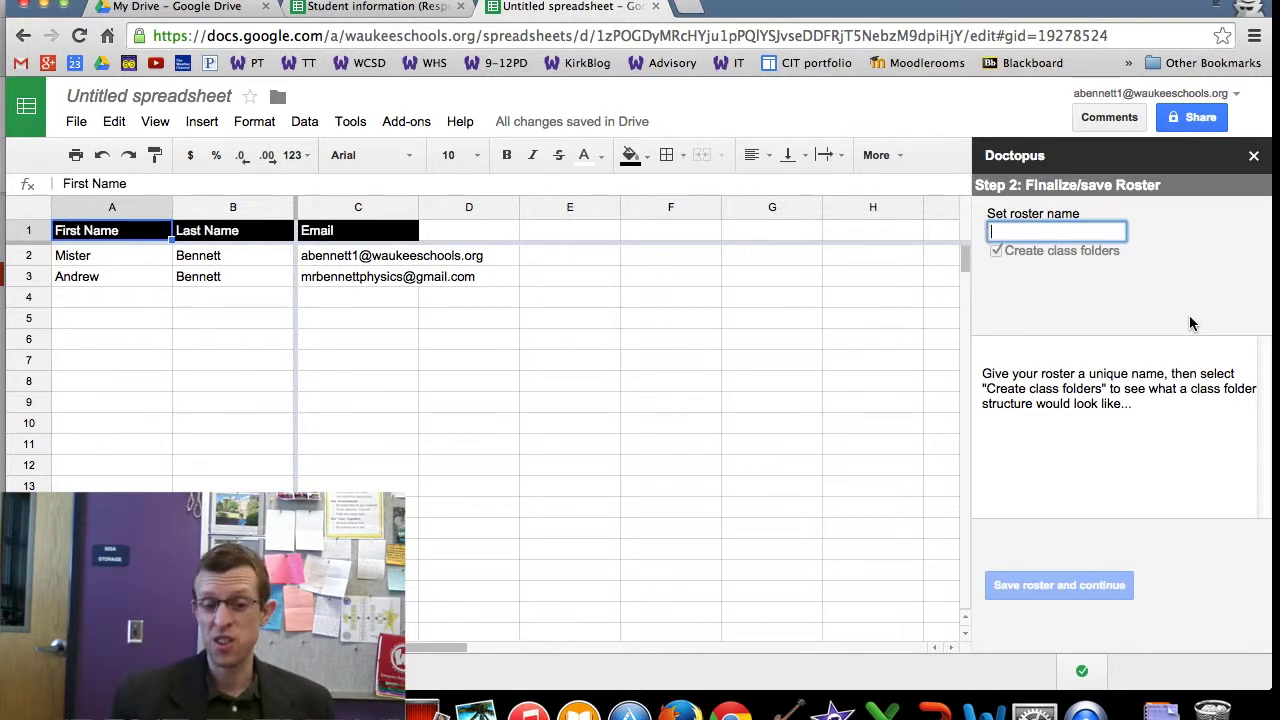
type("Blo")
key("BackSpace")
key("BackSpace")
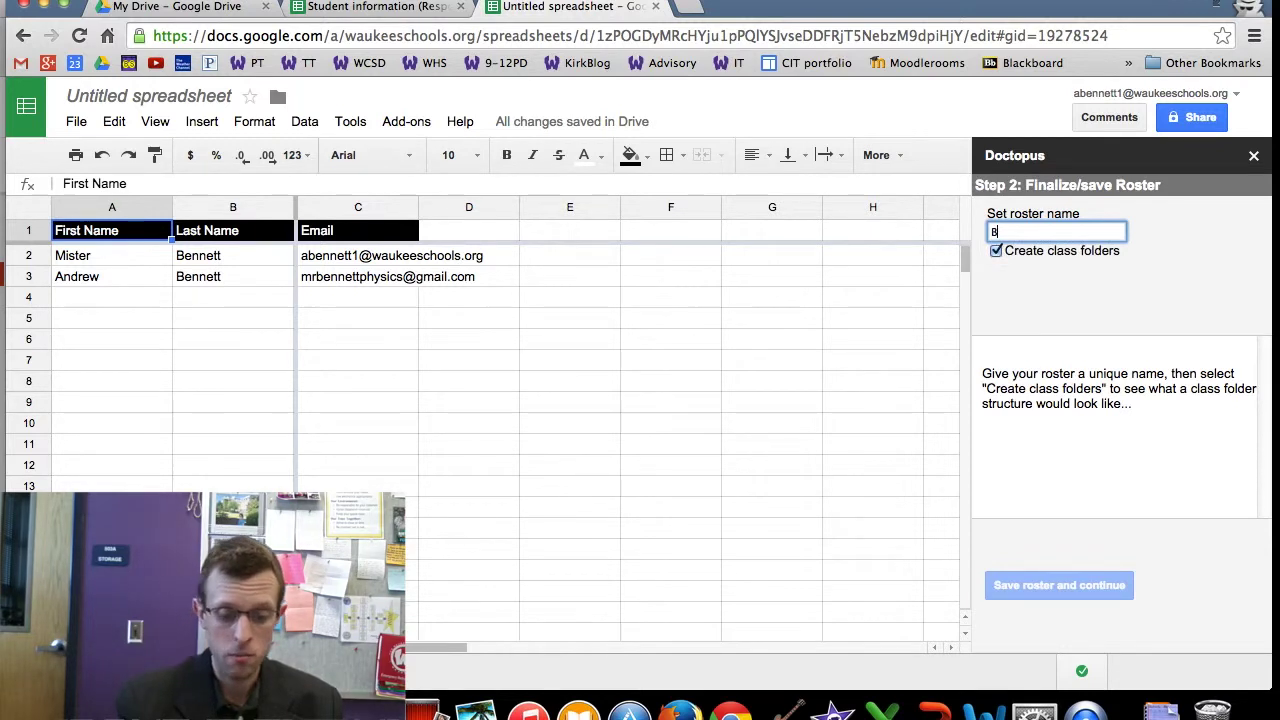
type("lock 1")
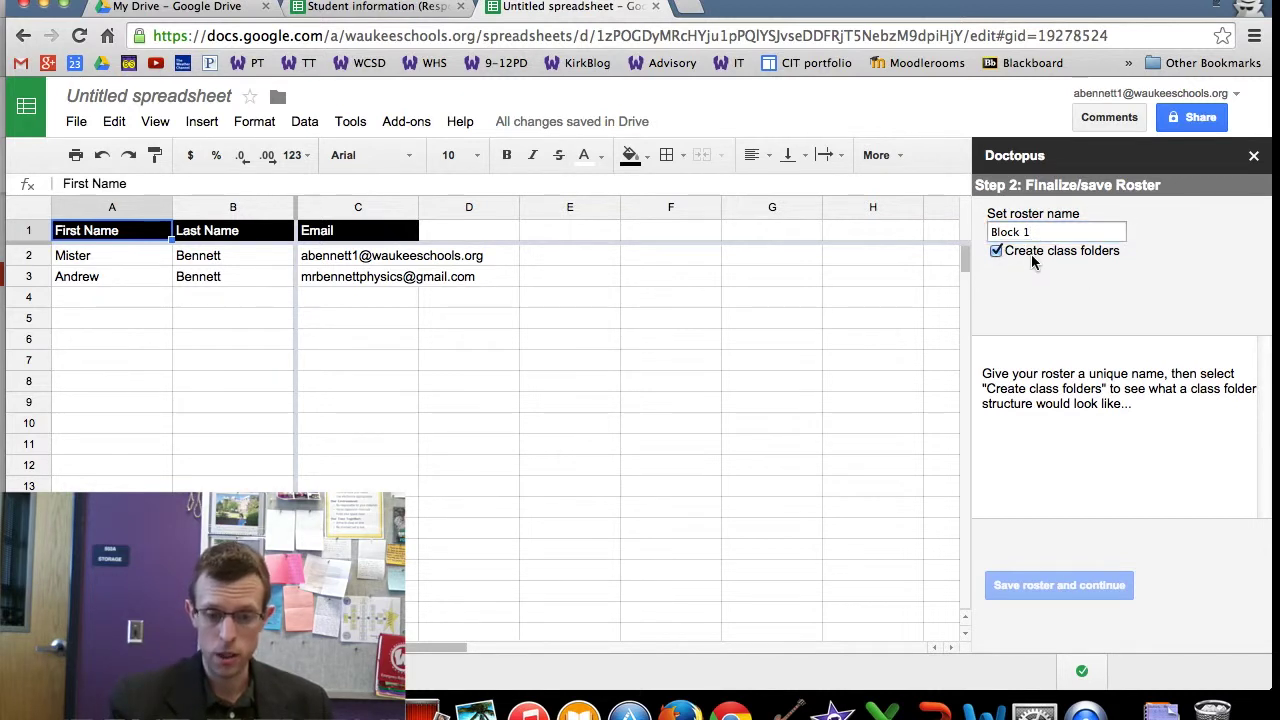
left_click(997, 251)
left_click(997, 251)
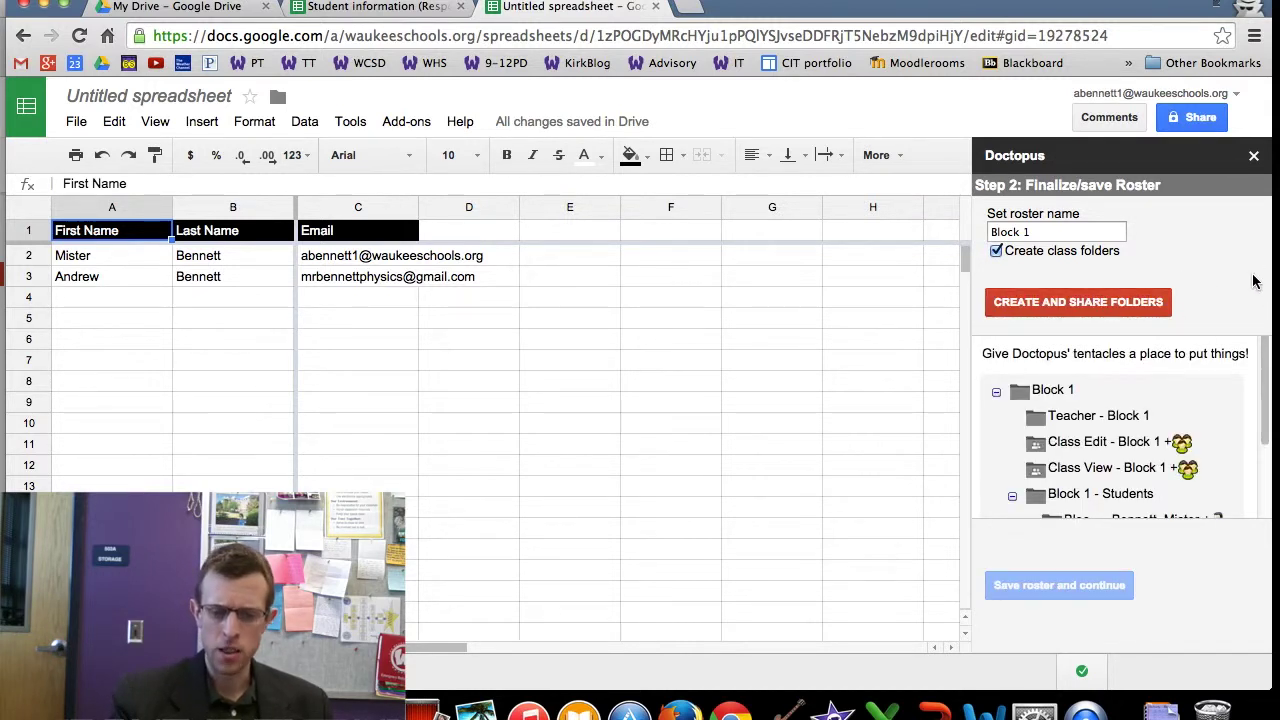
Review the proposed Block 1 folder structure, create and share the class folders, and save the roster to continue.
scroll(1070, 443, "down", 1)
scroll(1070, 443, "down", 4)
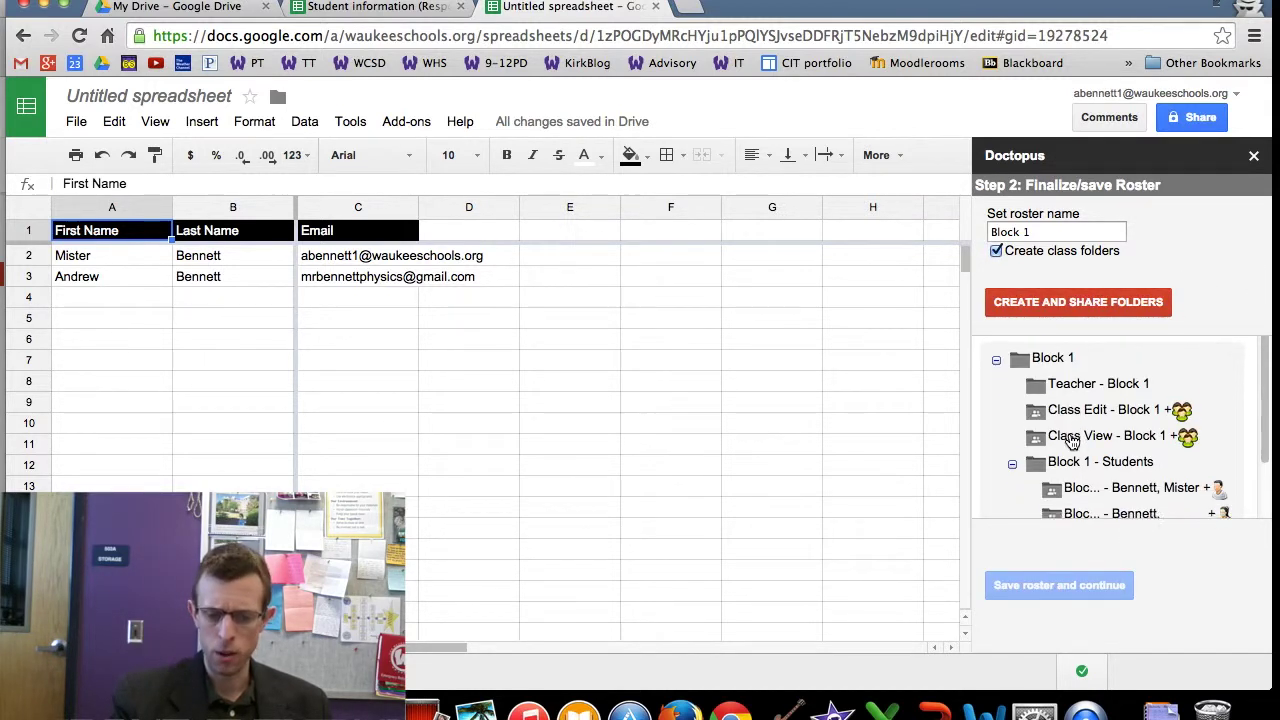
scroll(1070, 443, "up", 5)
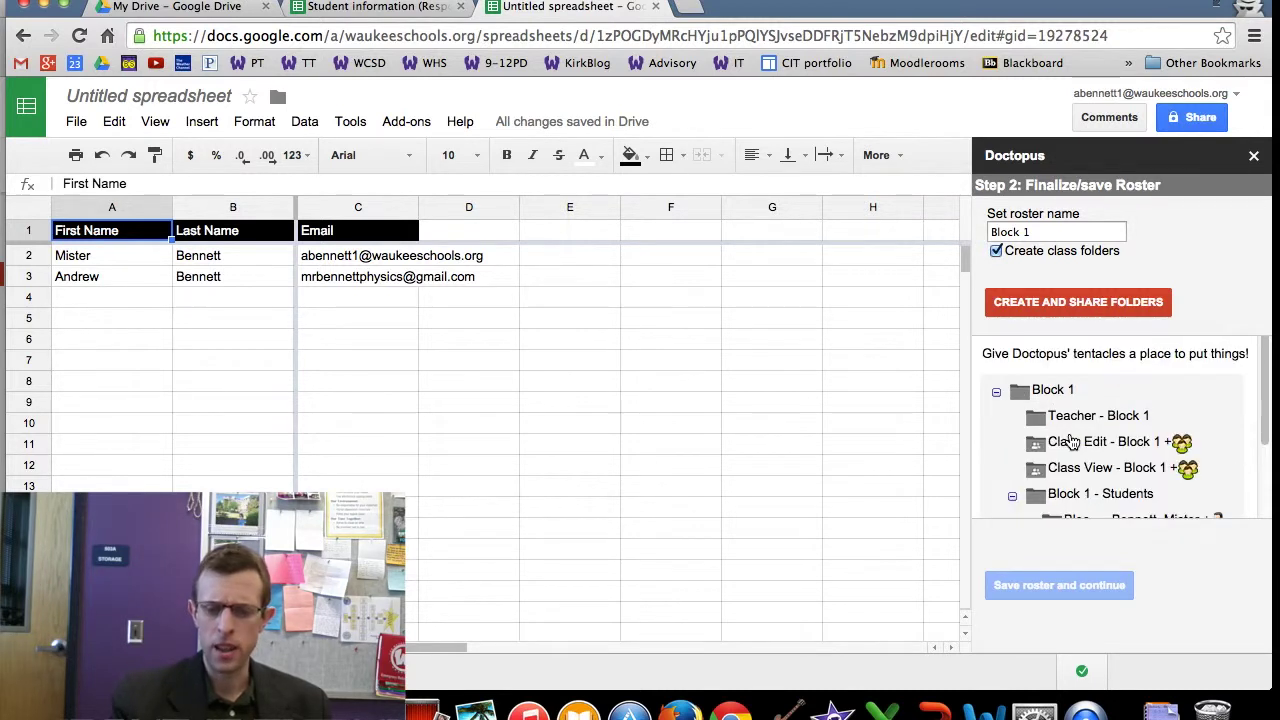
left_click(1085, 303)
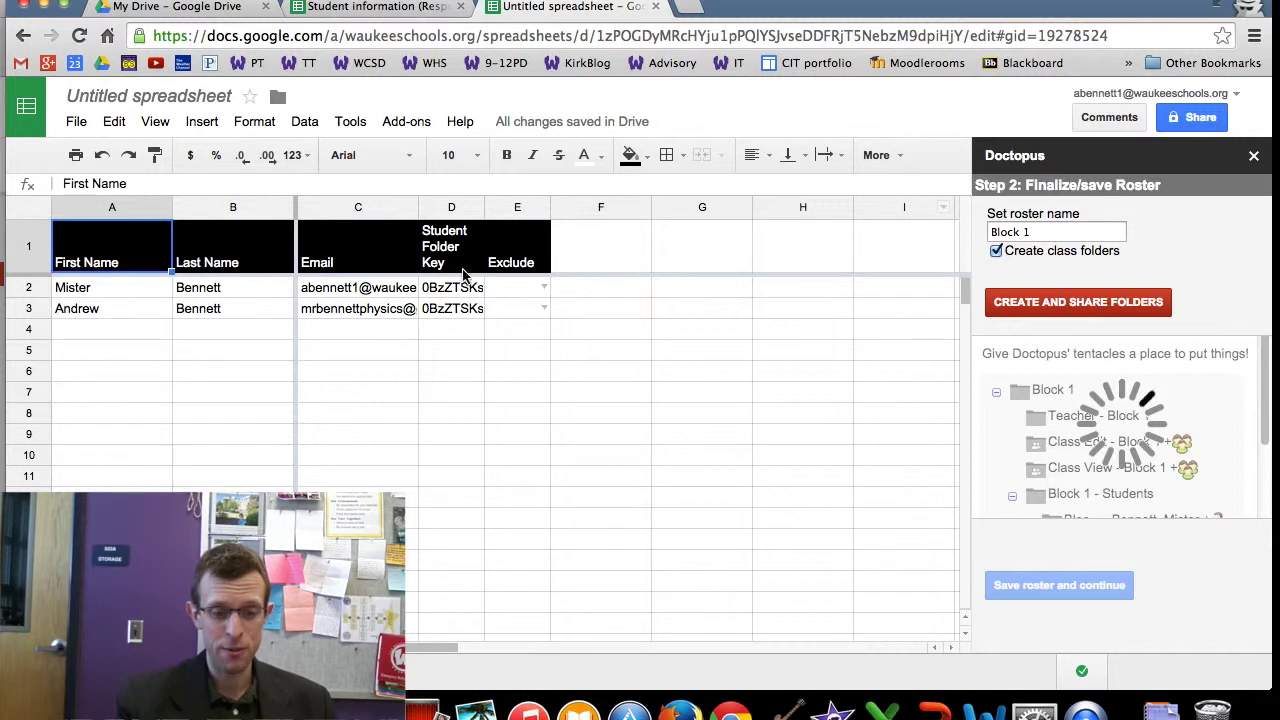
mouse_move(456, 252)
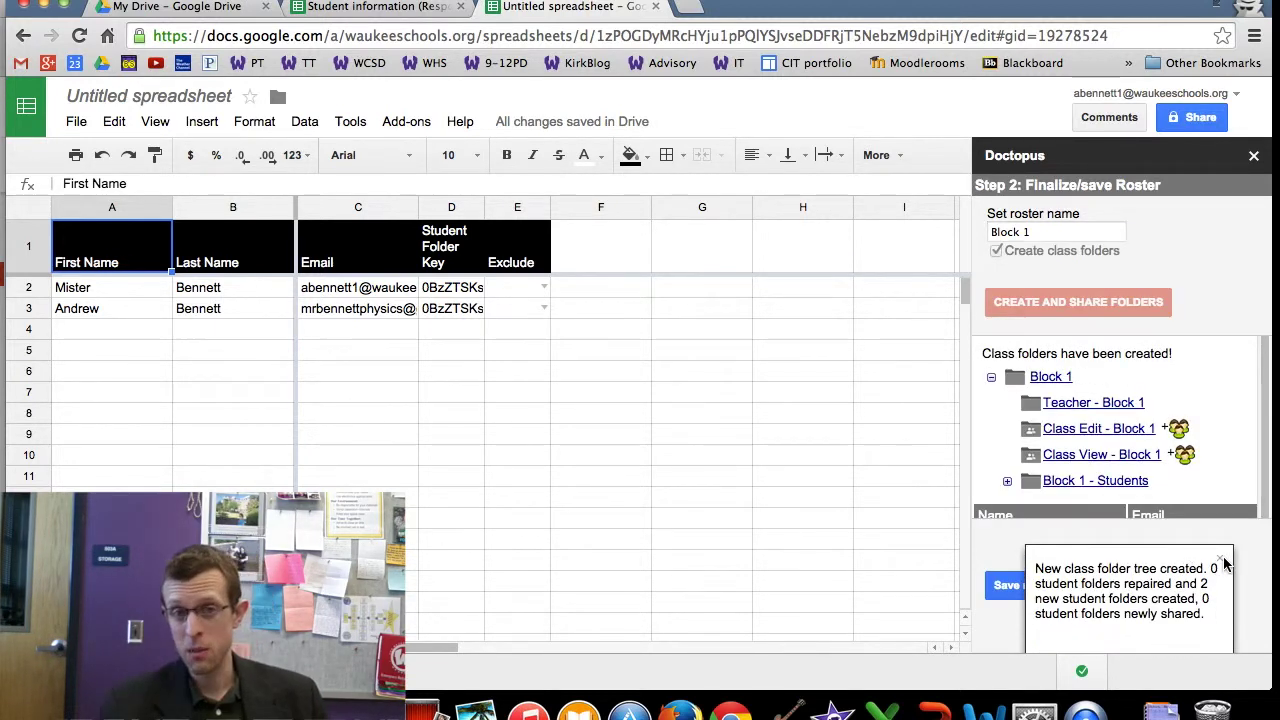
left_click(1220, 561)
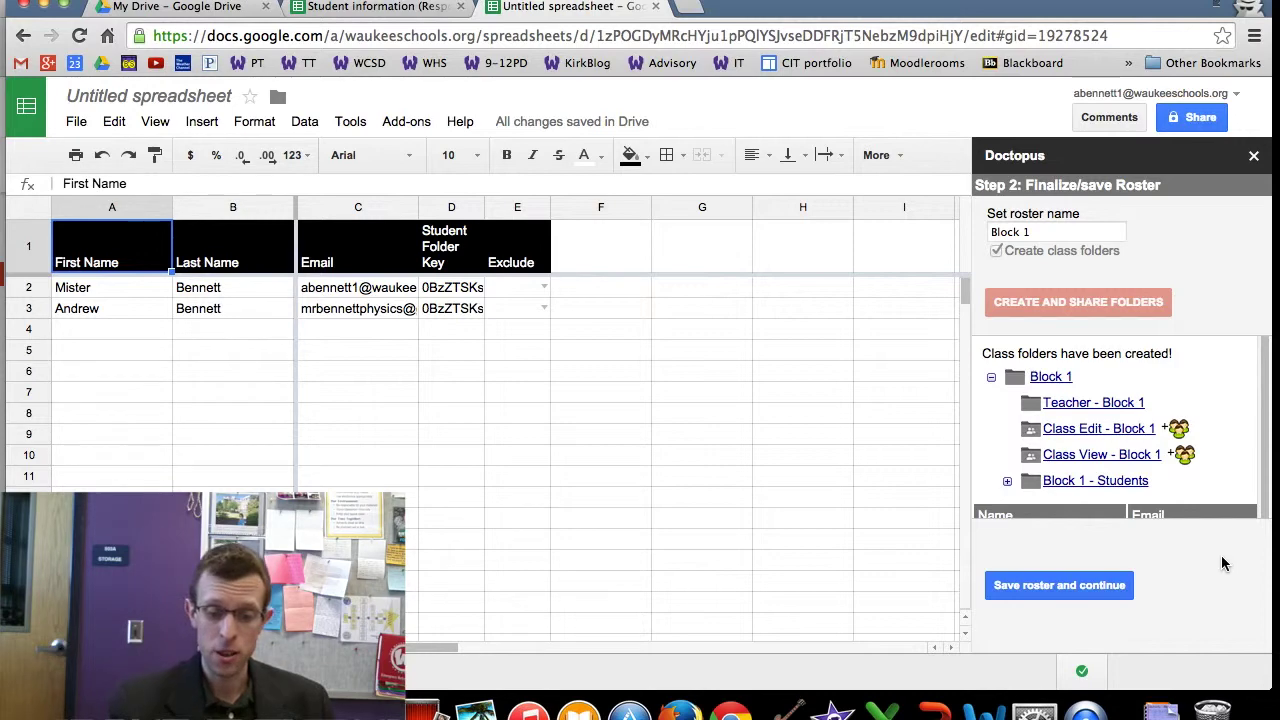
left_click(1112, 585)
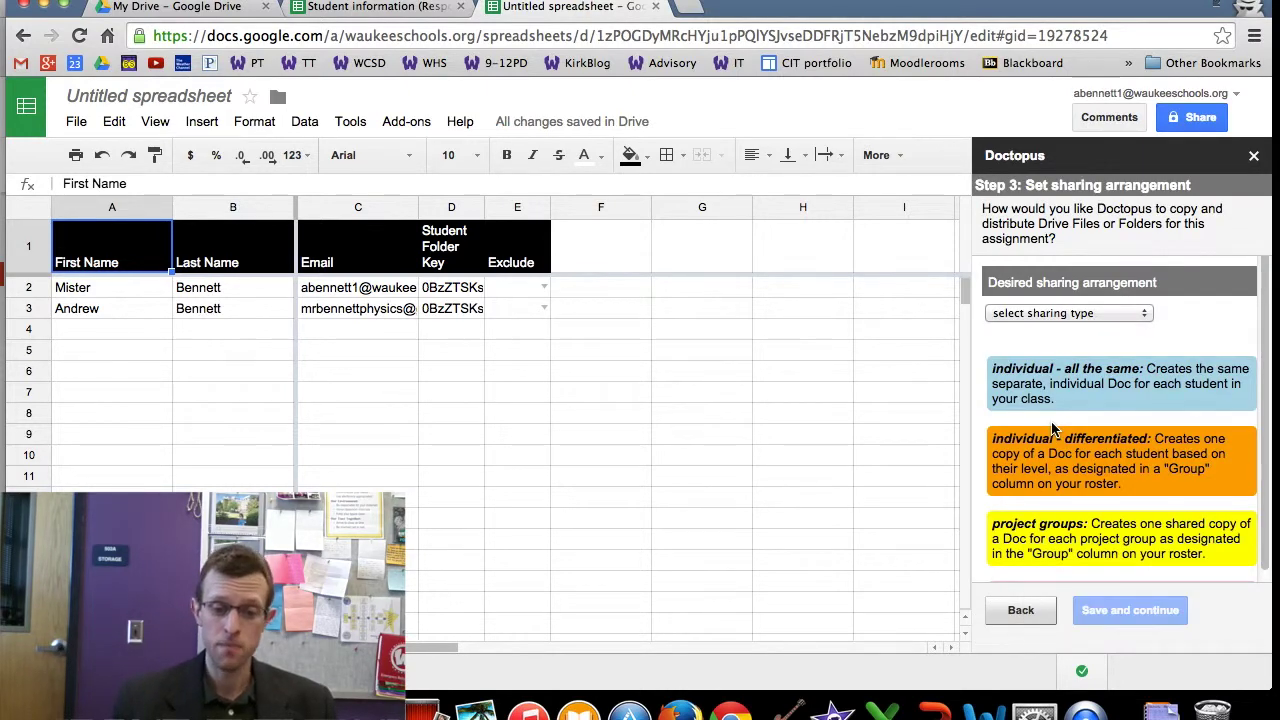
Set the sharing arrangement to "individual - all the same" with the whole class access level at "no access".
left_click(1136, 314)
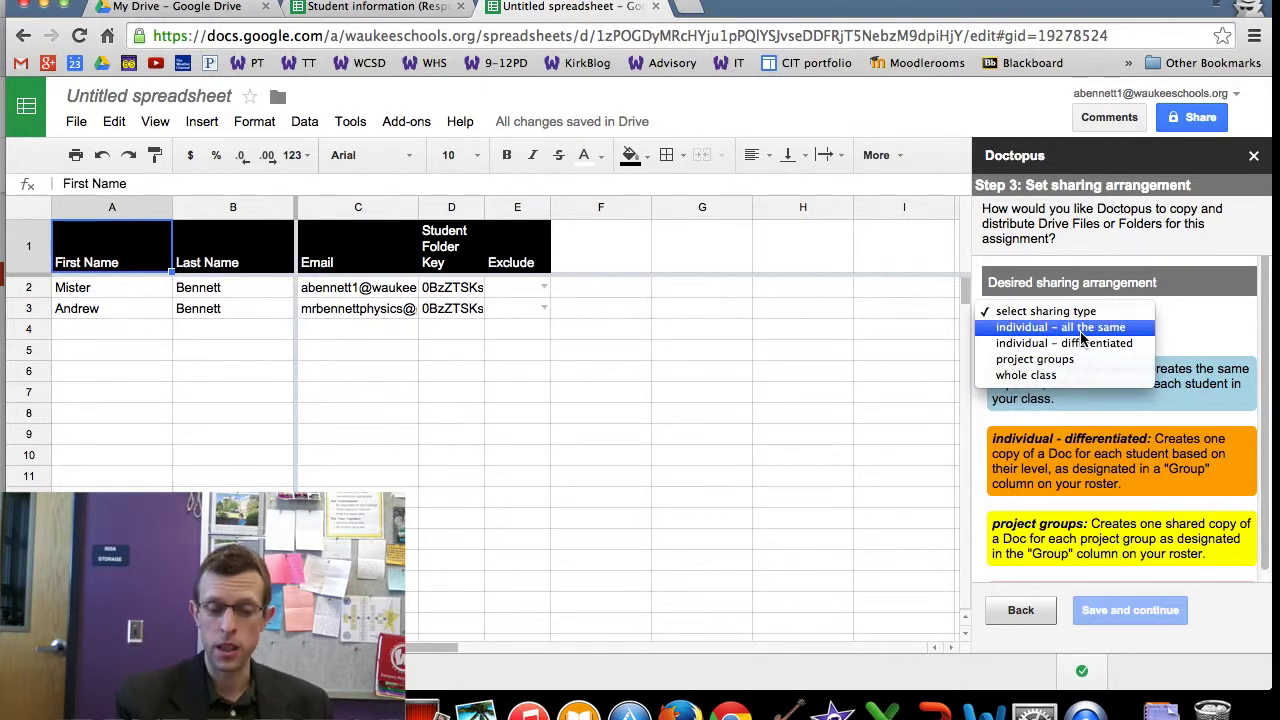
left_click(1081, 334)
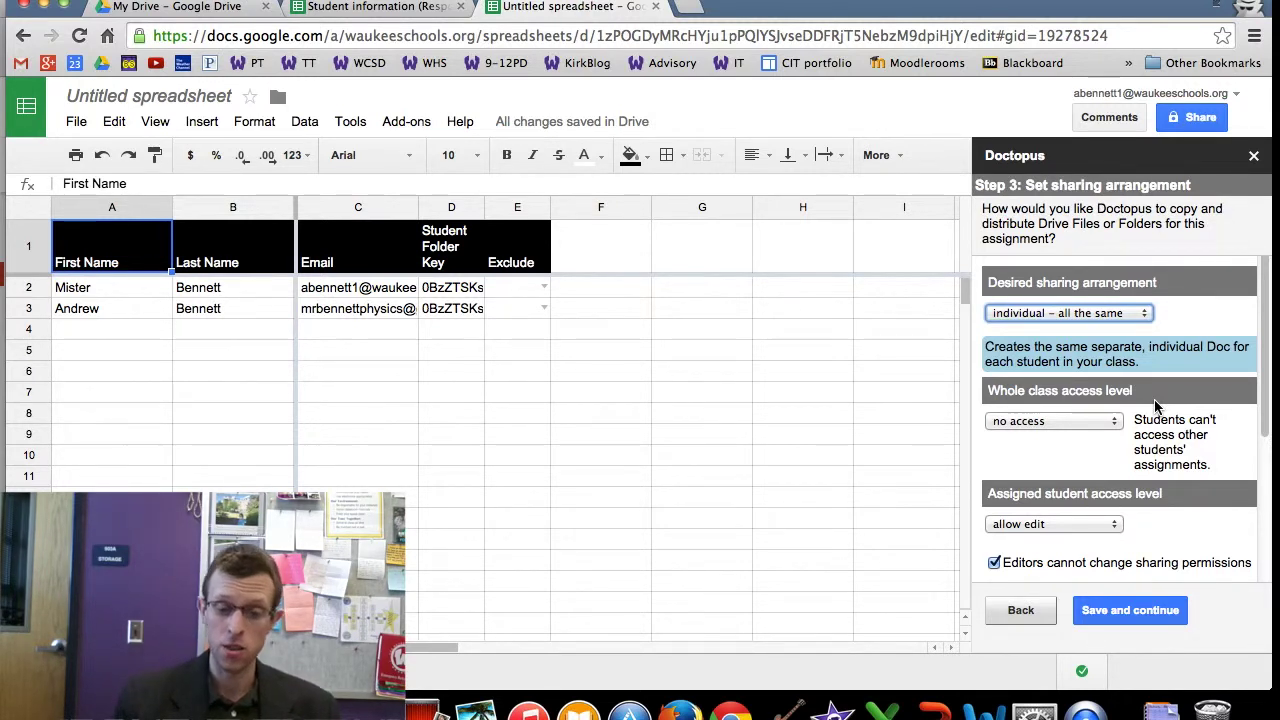
scroll(1160, 400, "down", 2)
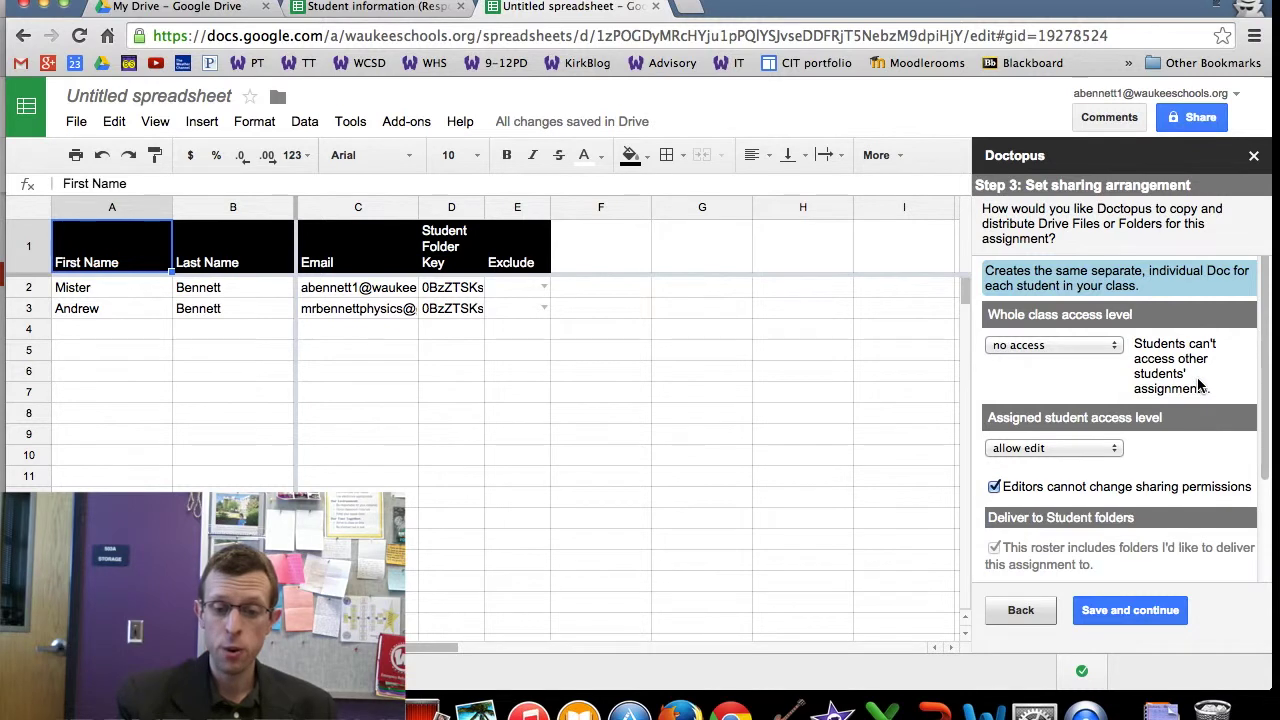
left_click(1117, 350)
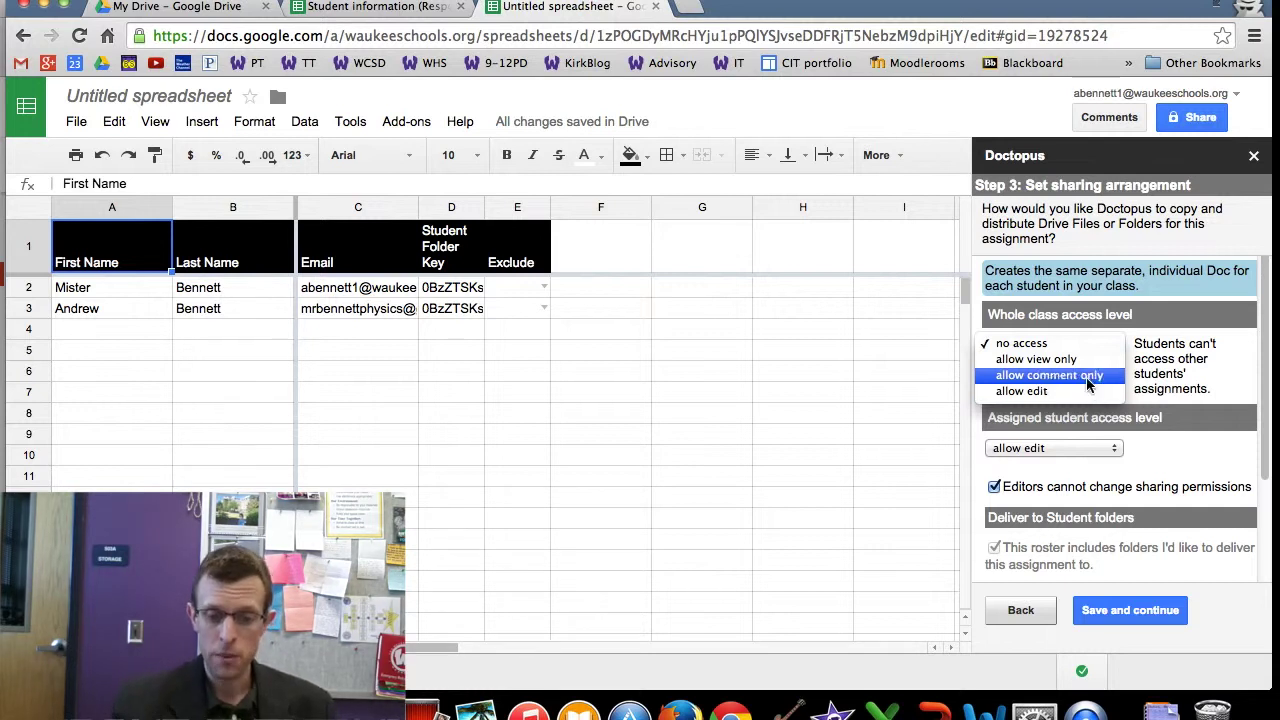
left_click(1065, 344)
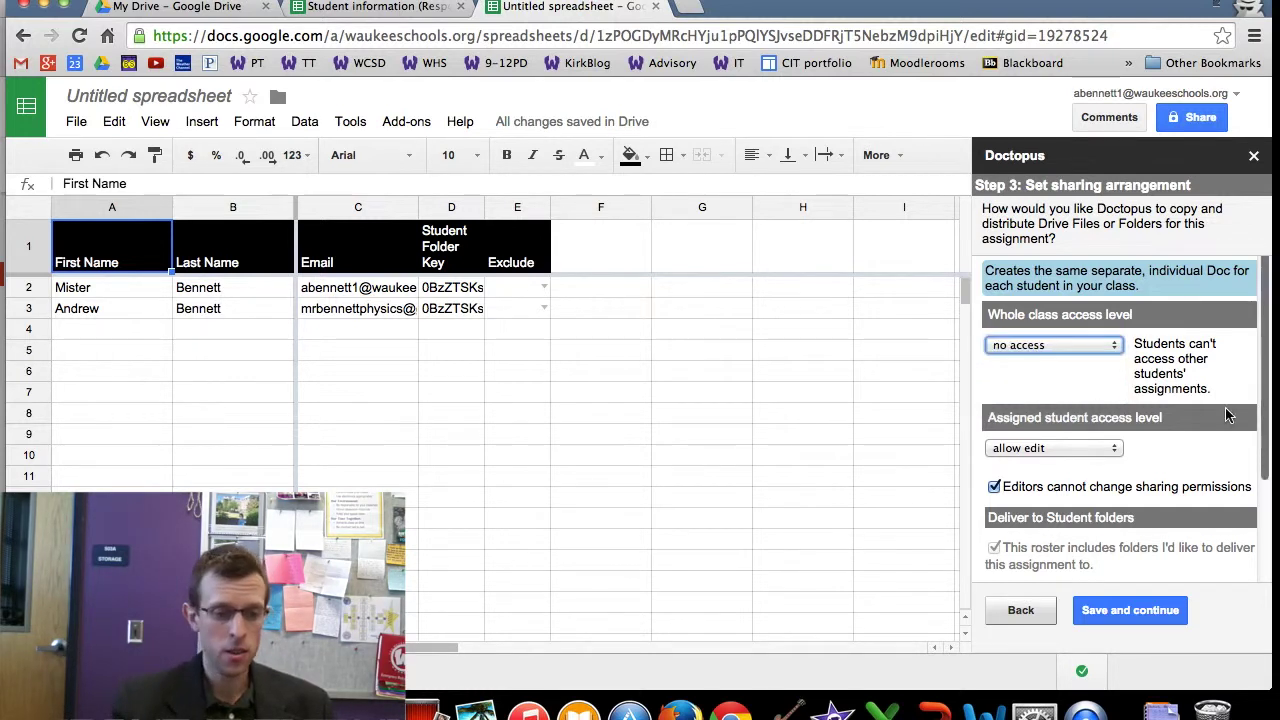
Set the assigned student access level to "allow edit", review the folder delivery and co-teacher options, and save the sharing arrangement.
scroll(1163, 422, "down", 1)
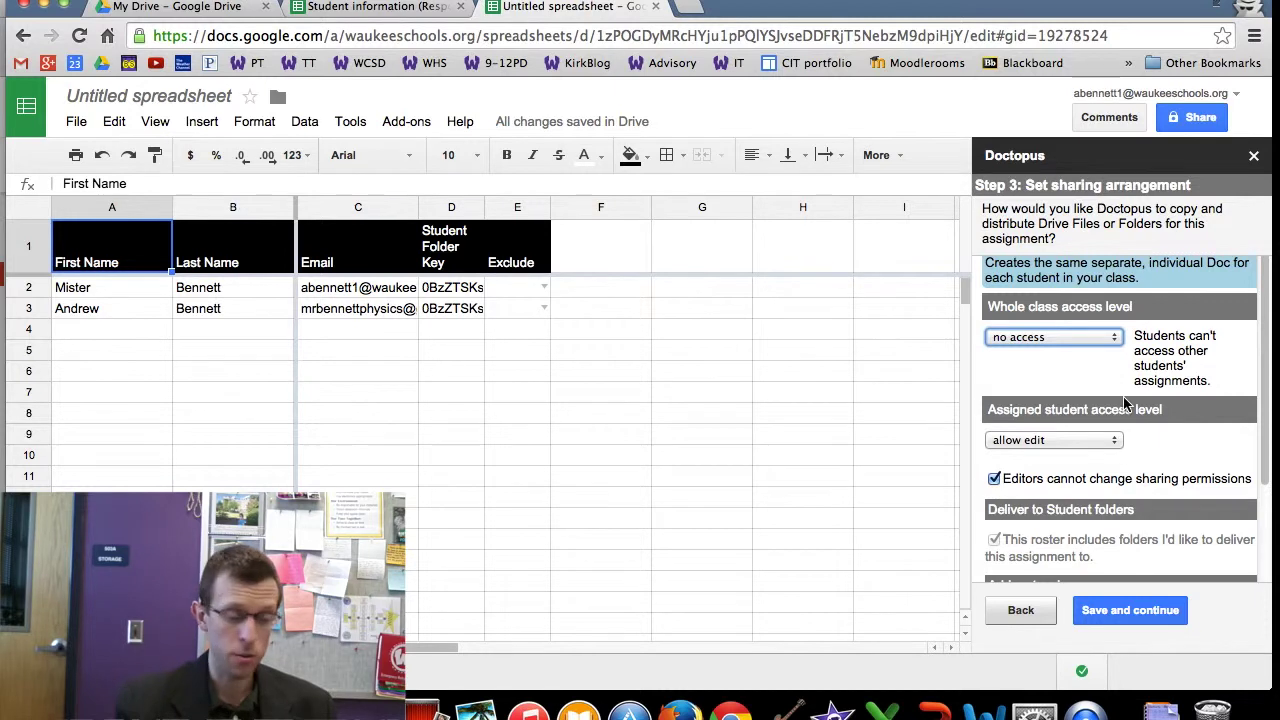
scroll(1163, 420, "down", 3)
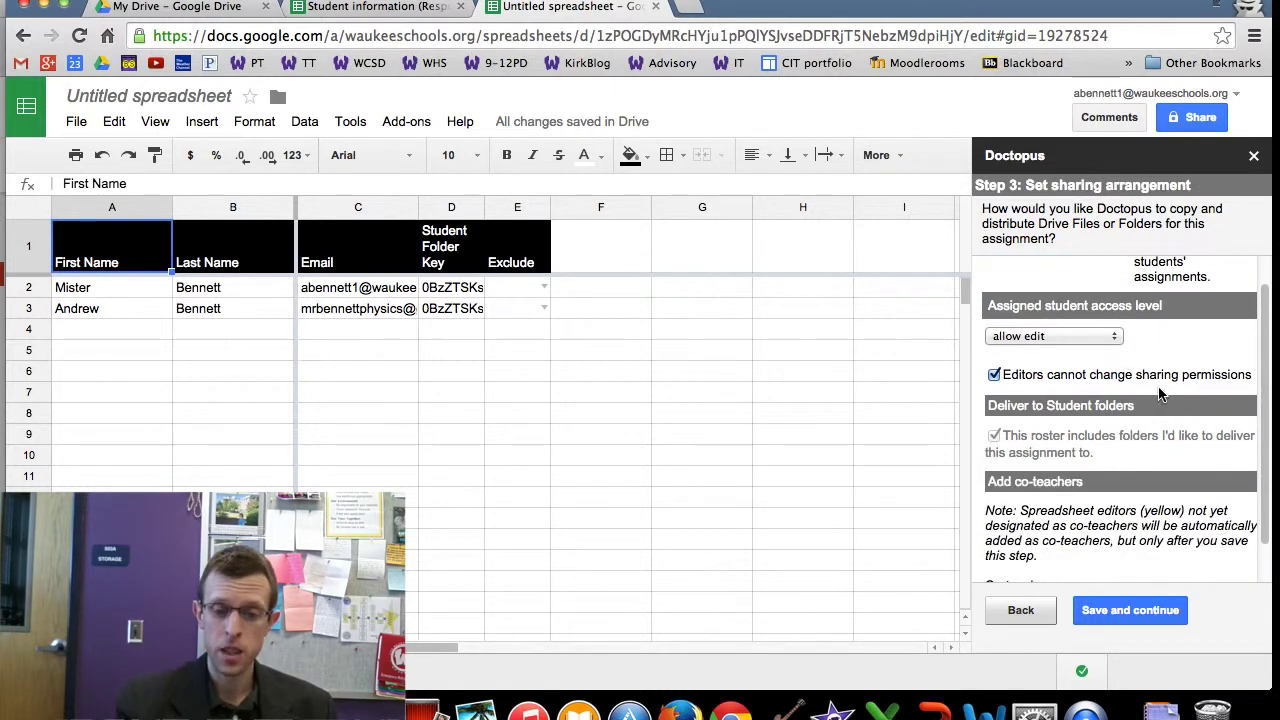
left_click(1116, 338)
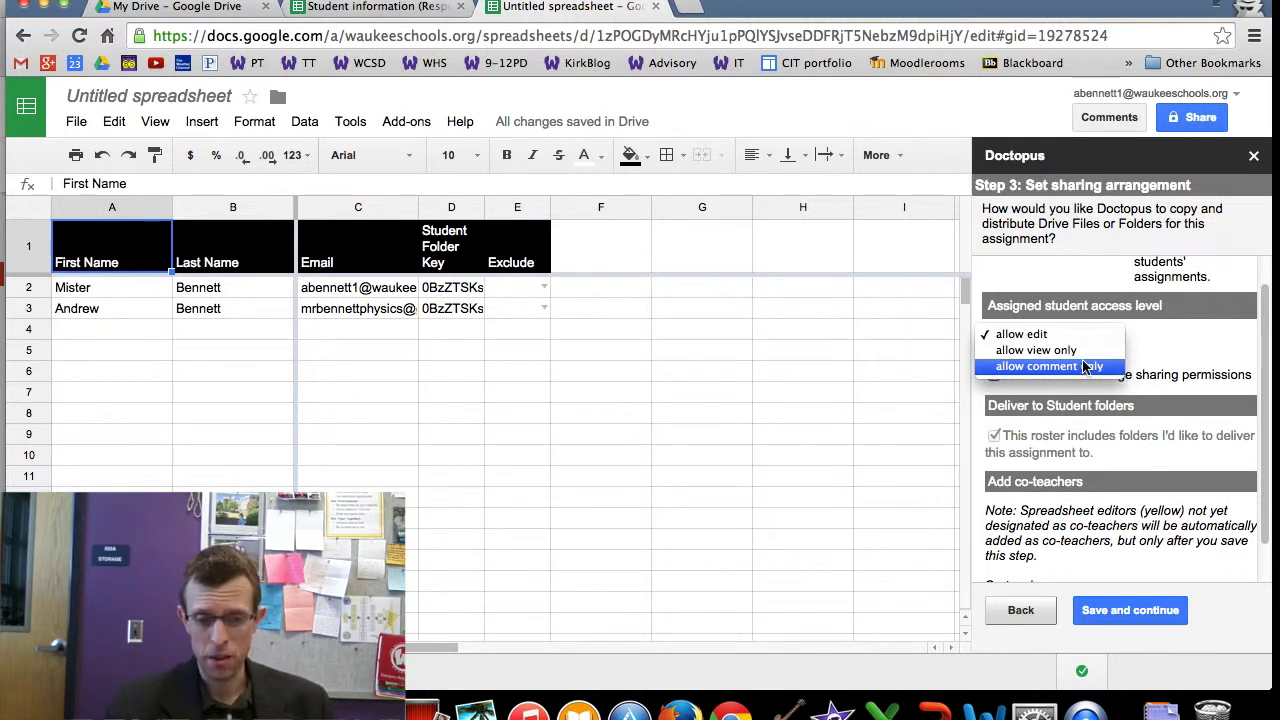
left_click(1037, 336)
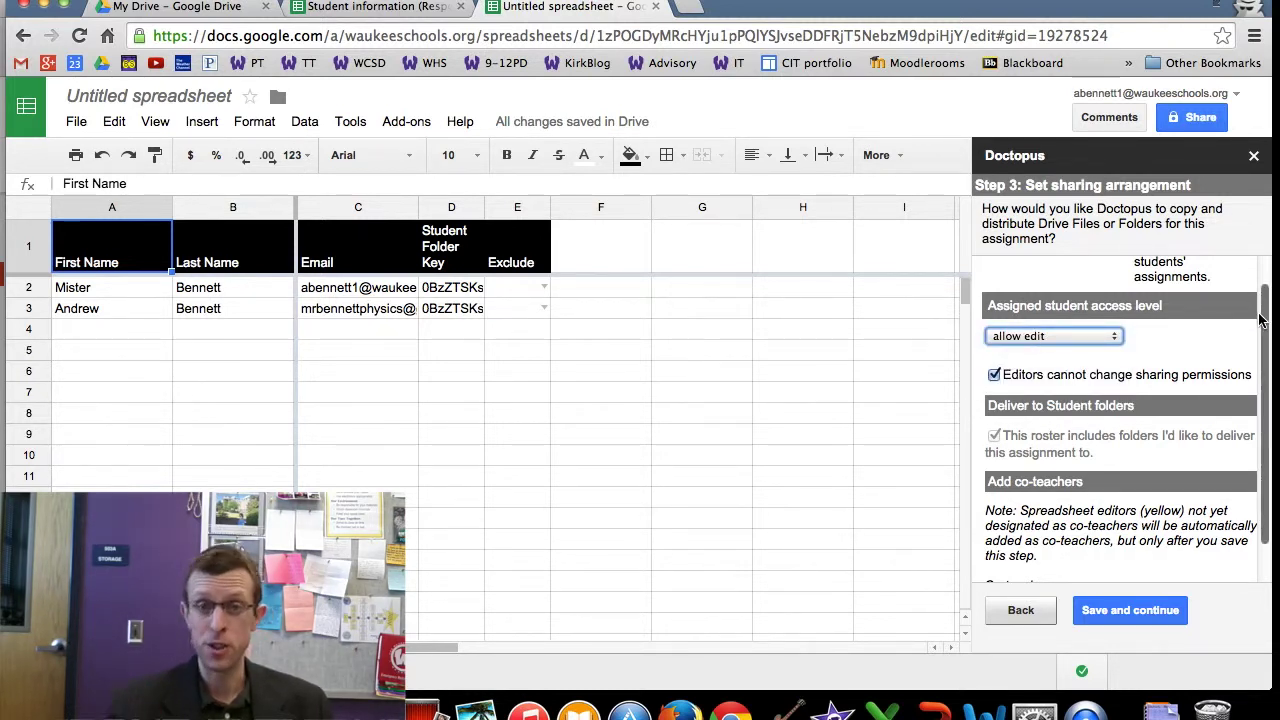
scroll(1233, 370, "down", 1)
scroll(1233, 370, "down", 1)
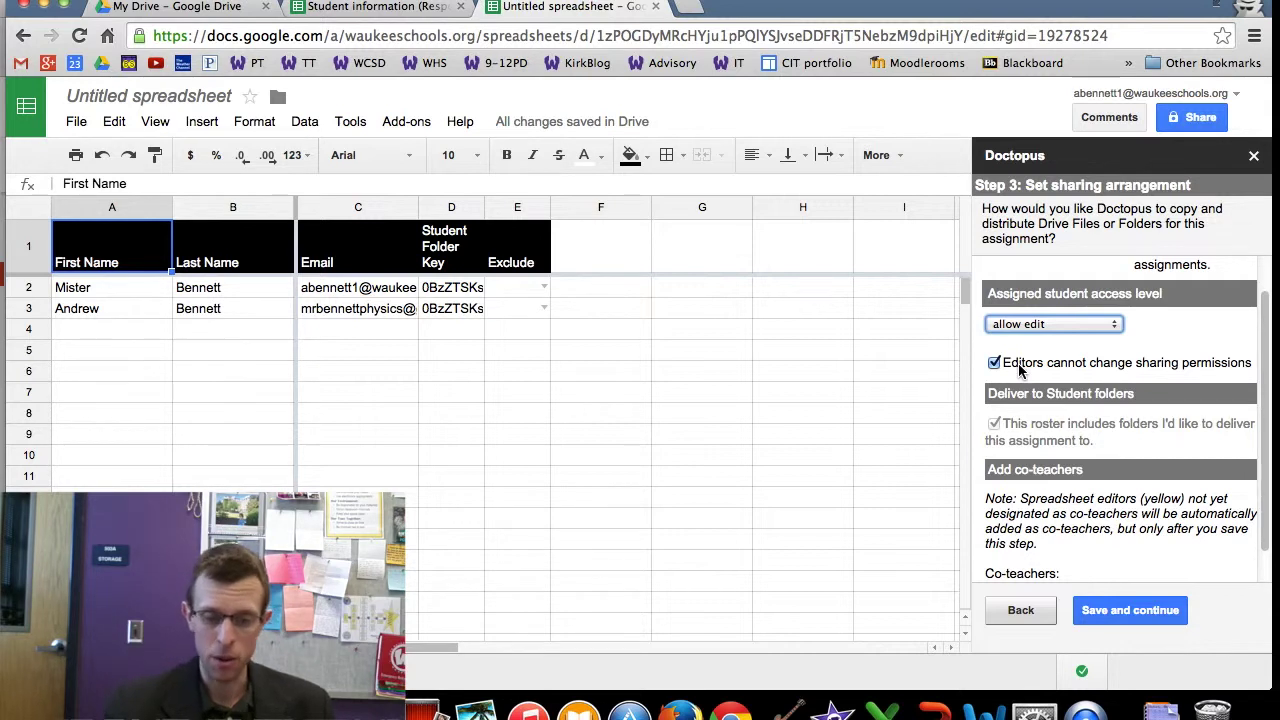
scroll(1190, 372, "down", 3)
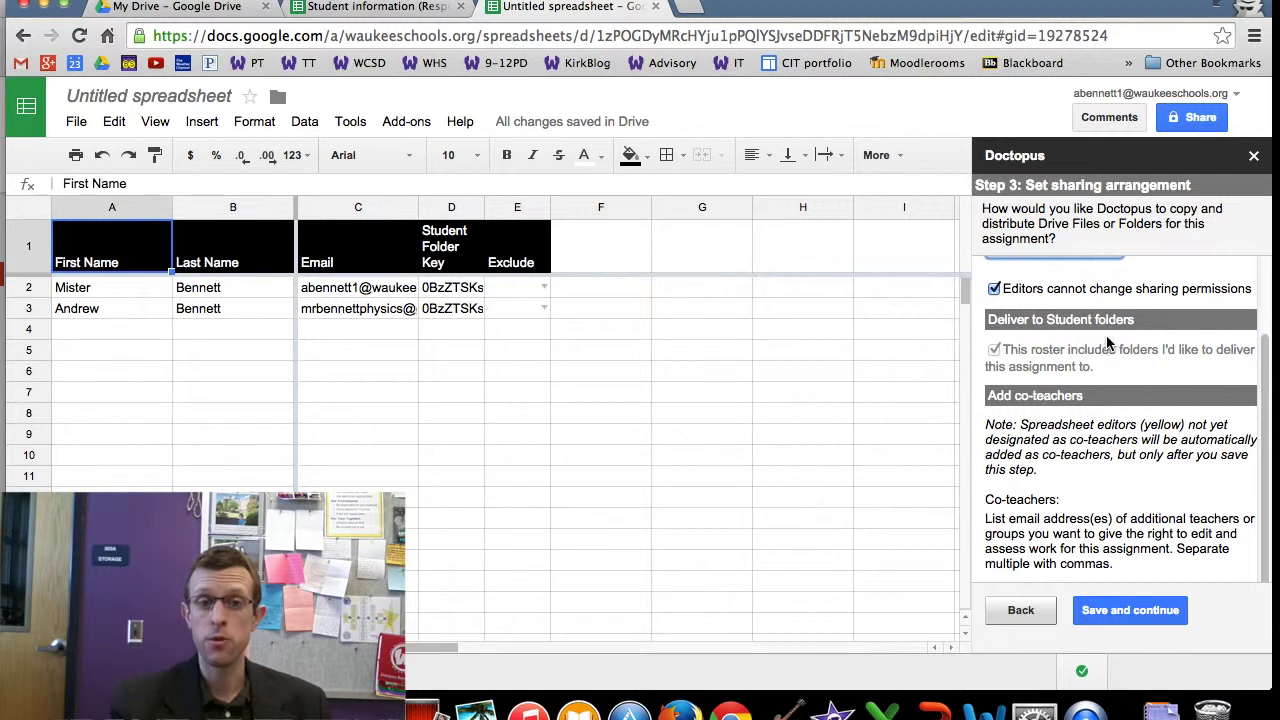
scroll(1123, 330, "down", 3)
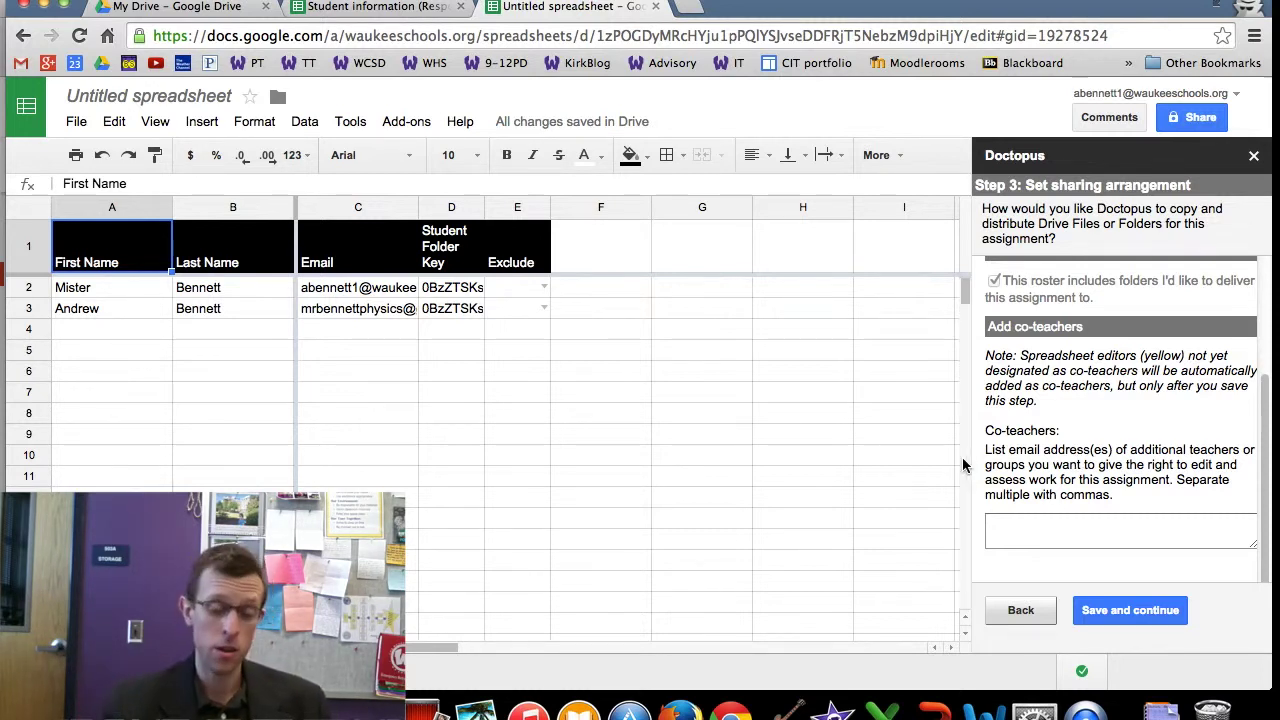
left_click(1116, 612)
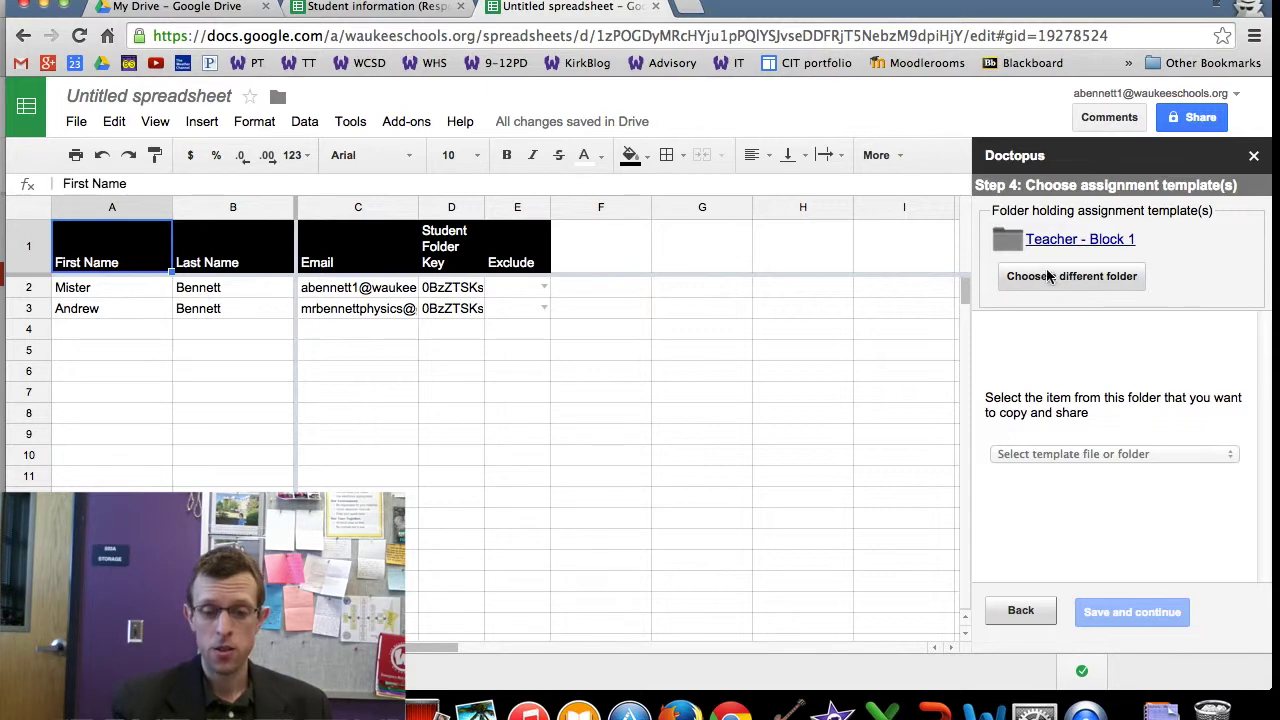
Check the contents of the Doctopus Demo folder and choose it as the folder holding the assignment templates.
left_click(1083, 280)
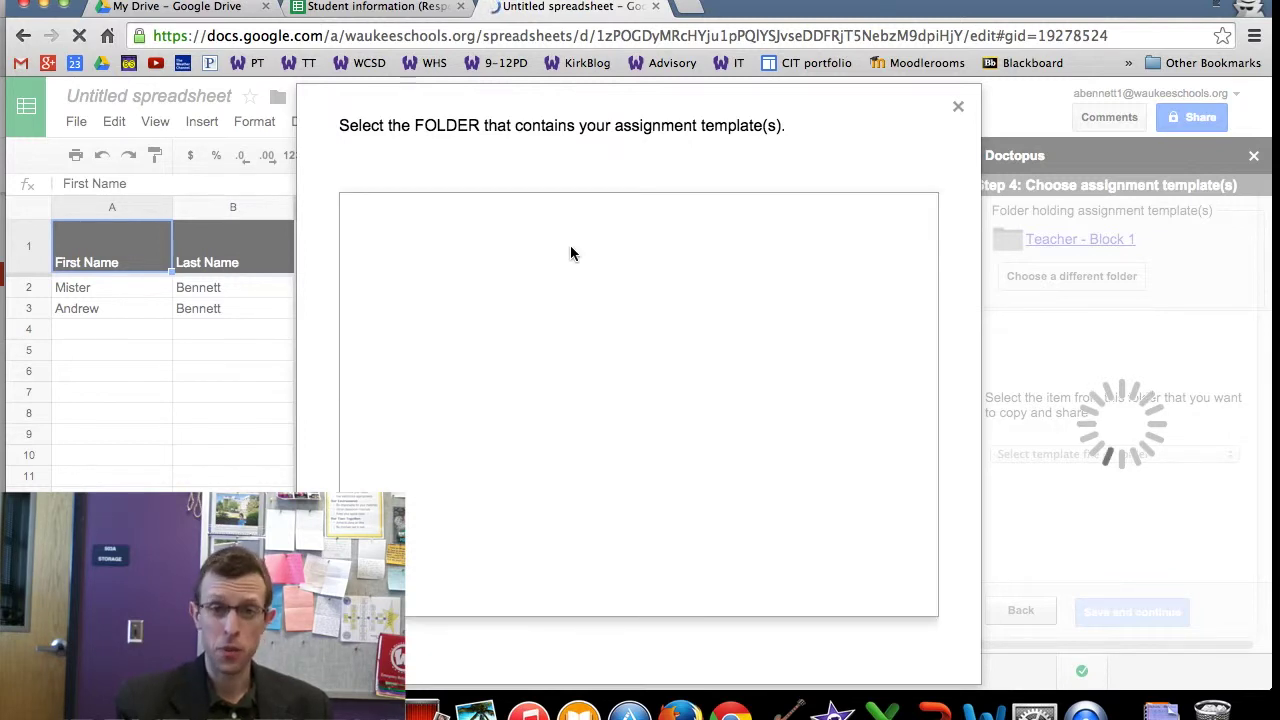
left_click(770, 390)
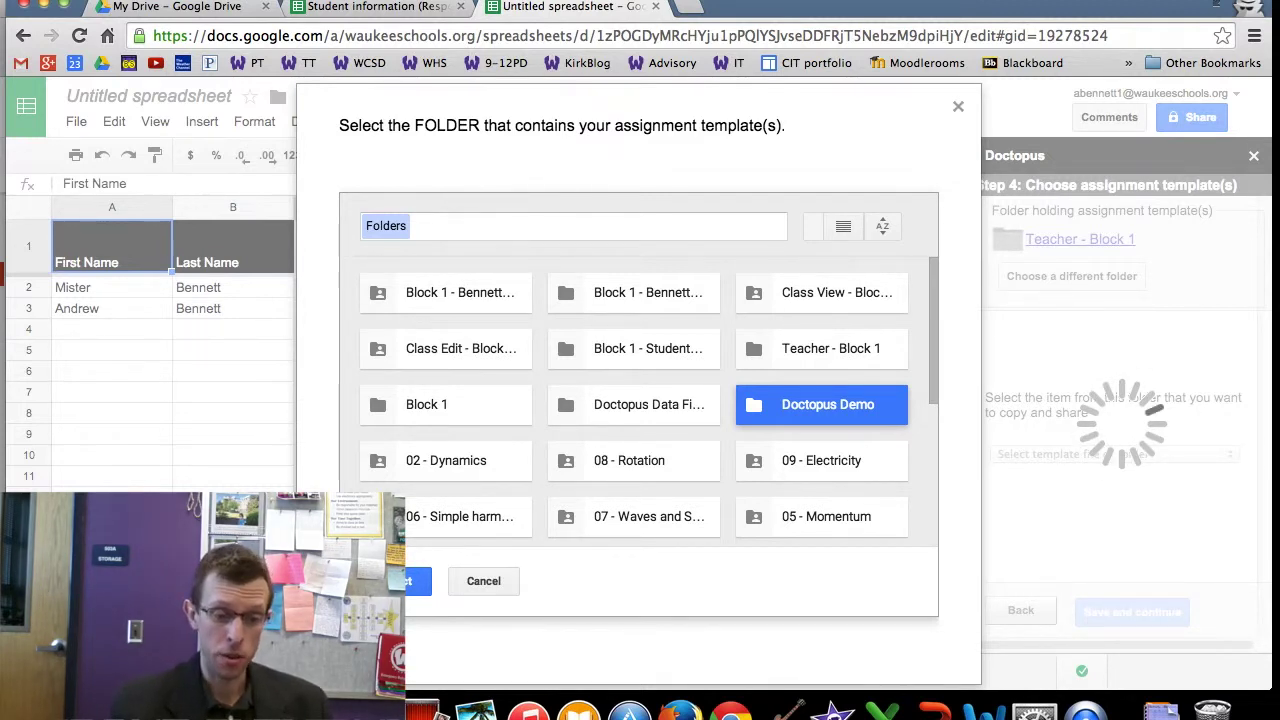
double_click(818, 408)
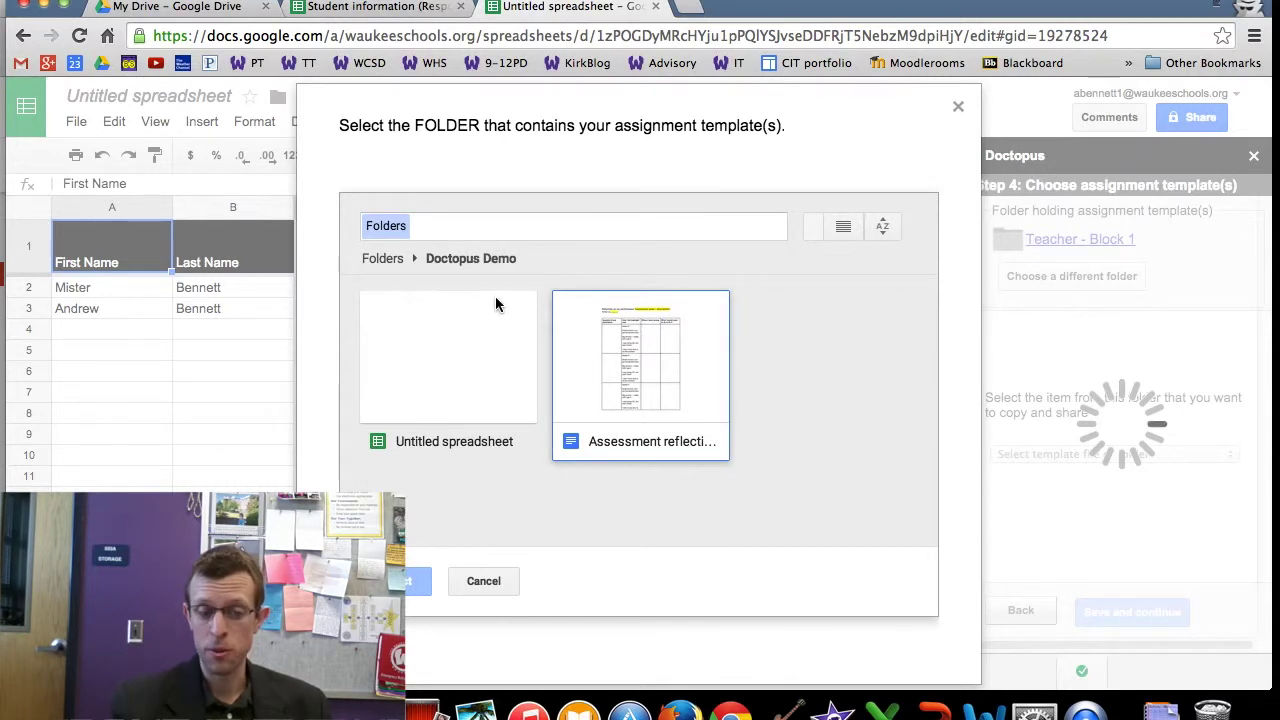
left_click(384, 259)
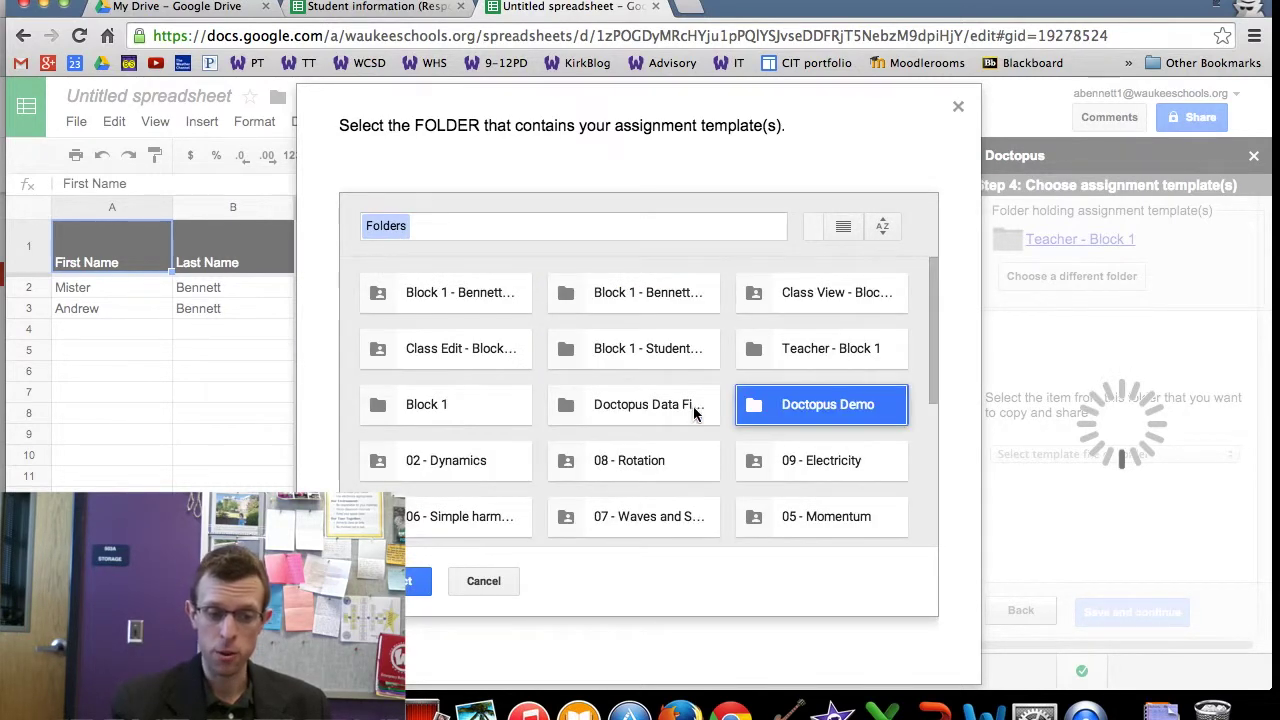
left_click(416, 581)
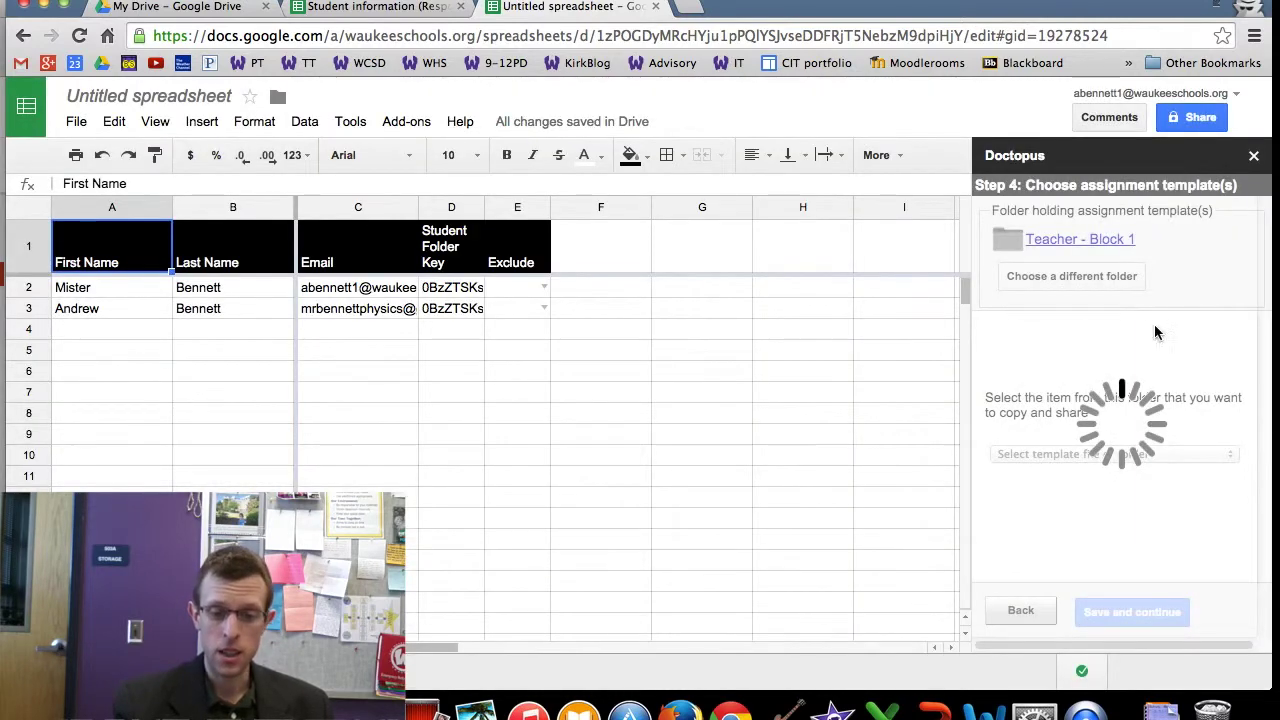
left_click(1084, 284)
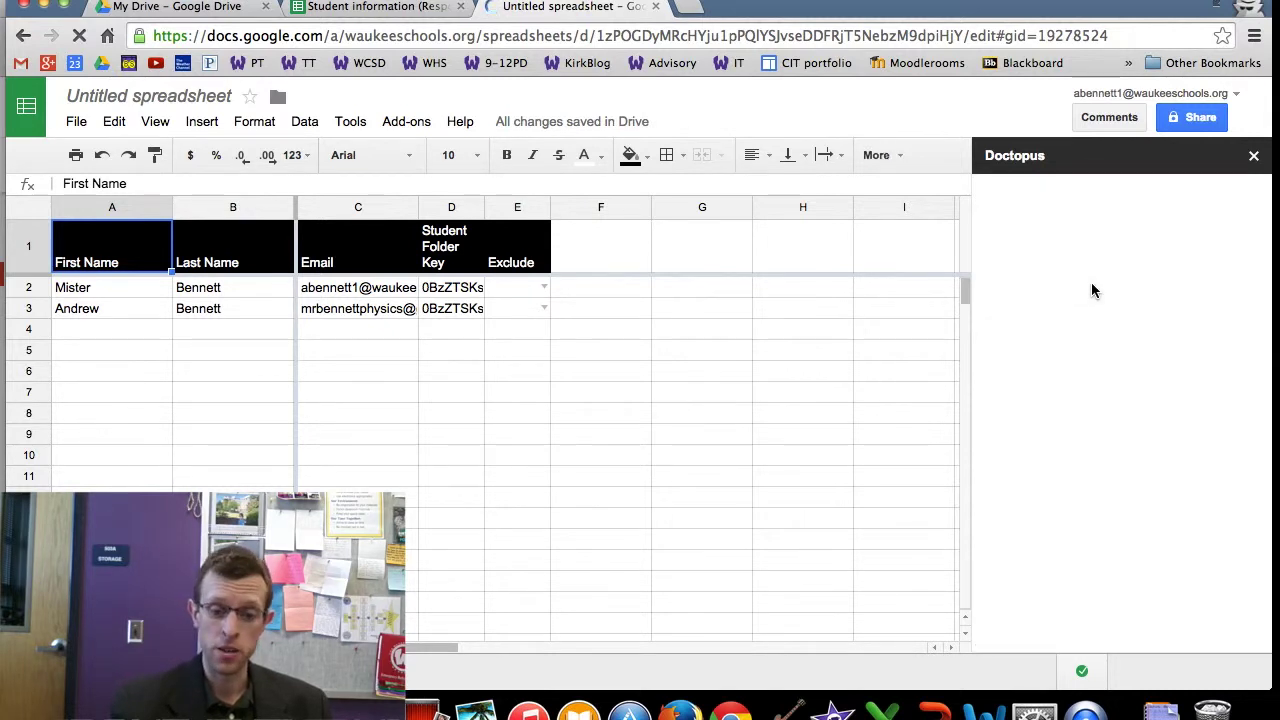
Select the document "Assessment reflection form" as the template to copy and share, and save the choice to continue.
left_click(1183, 457)
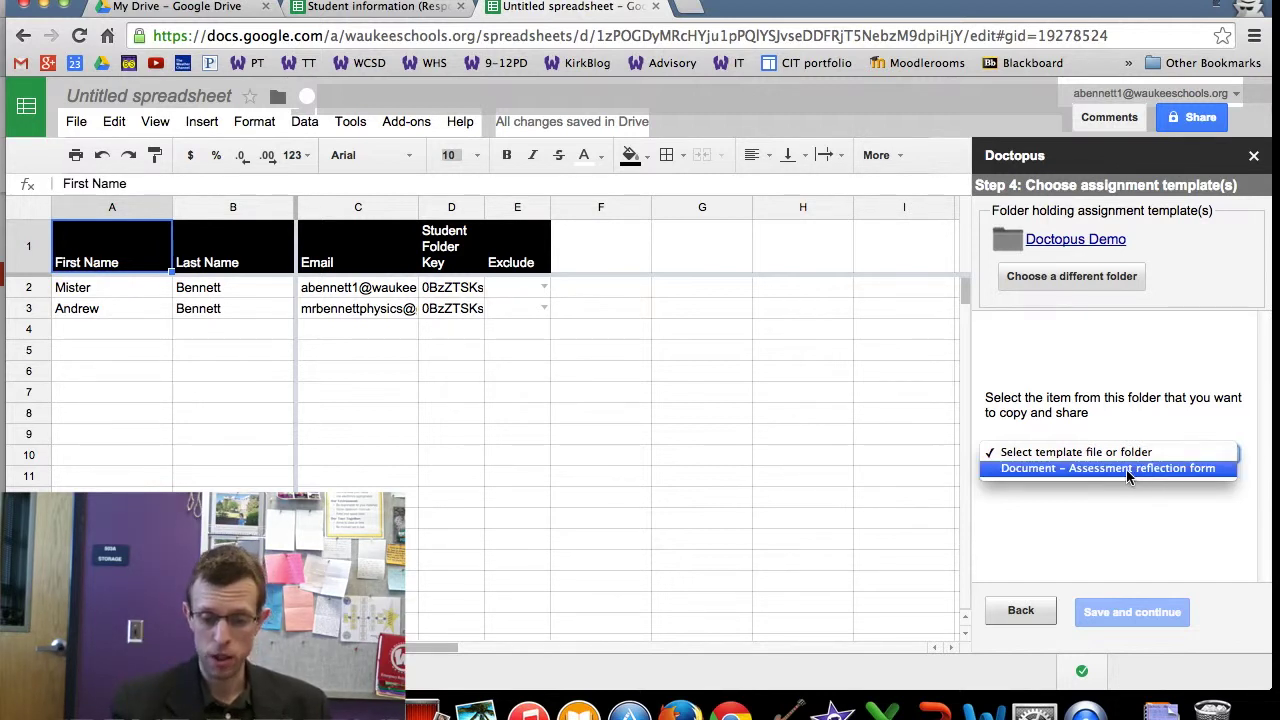
left_click(1135, 469)
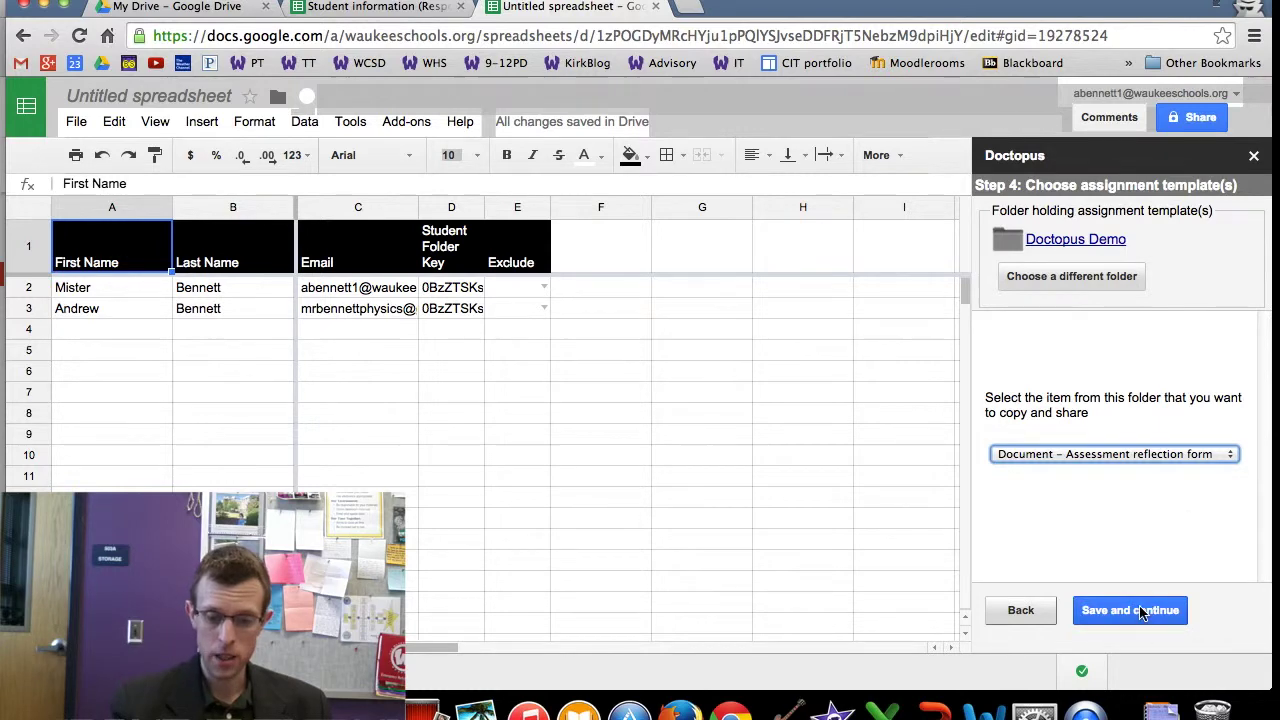
left_click(1142, 611)
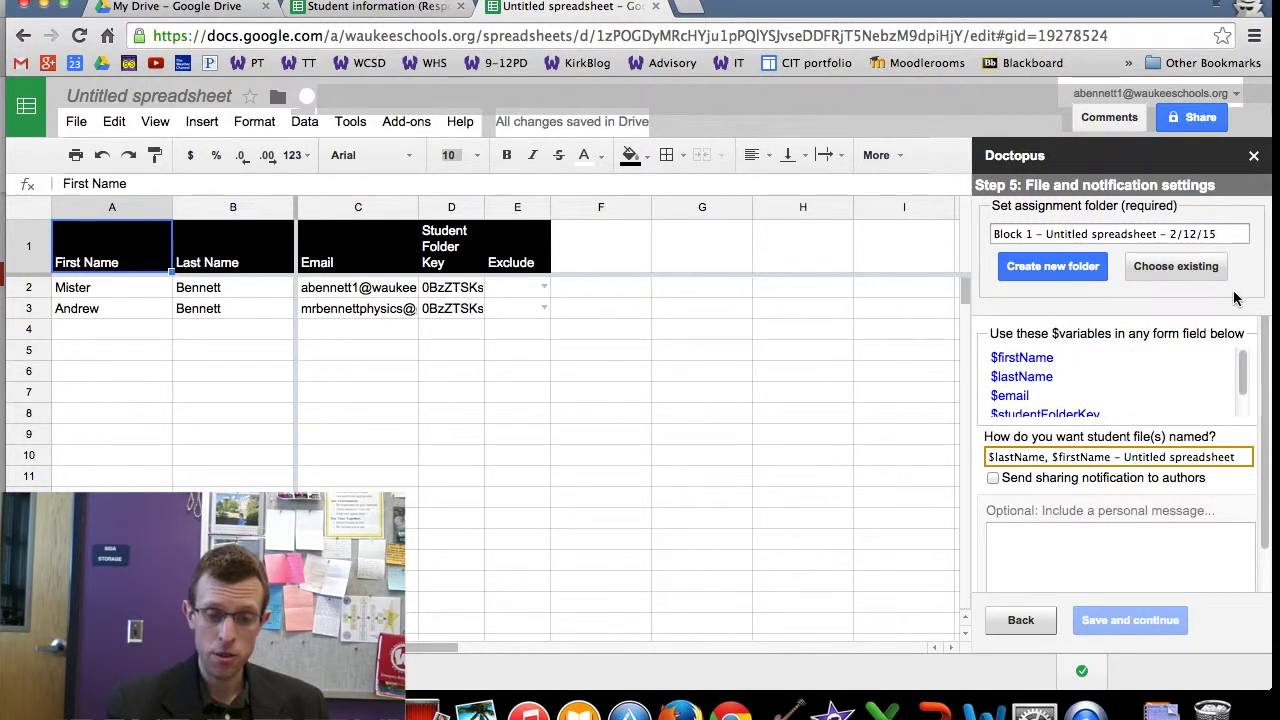
Name the assignment folder "Block 1 - Assessment reflections - 2/12/15" and create it as a new folder.
mouse_move(1255, 272)
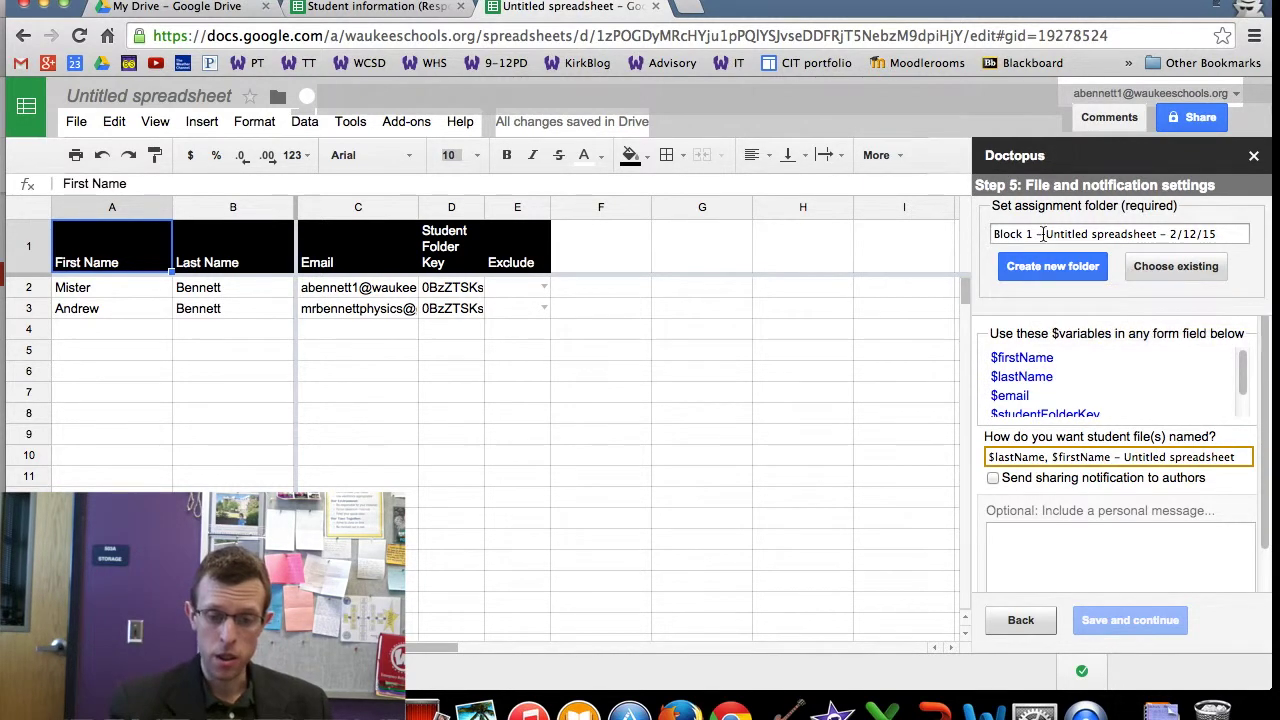
mouse_move(1024, 228)
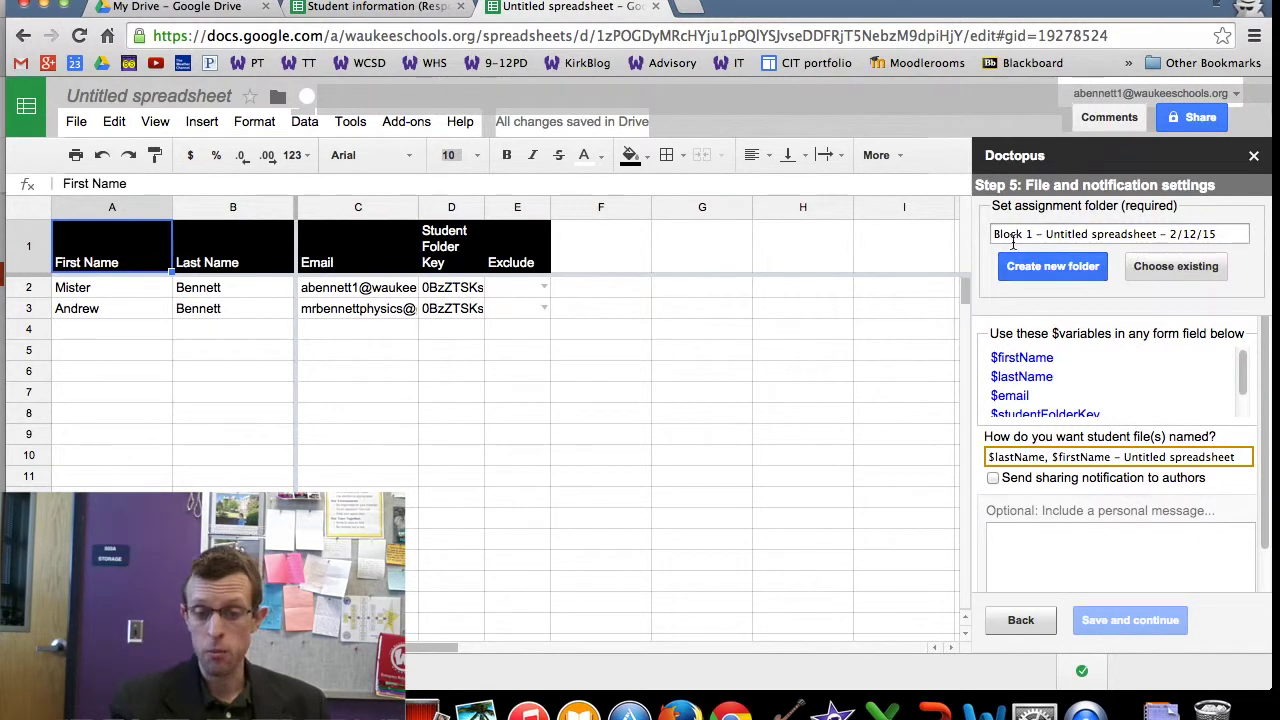
mouse_move(1148, 242)
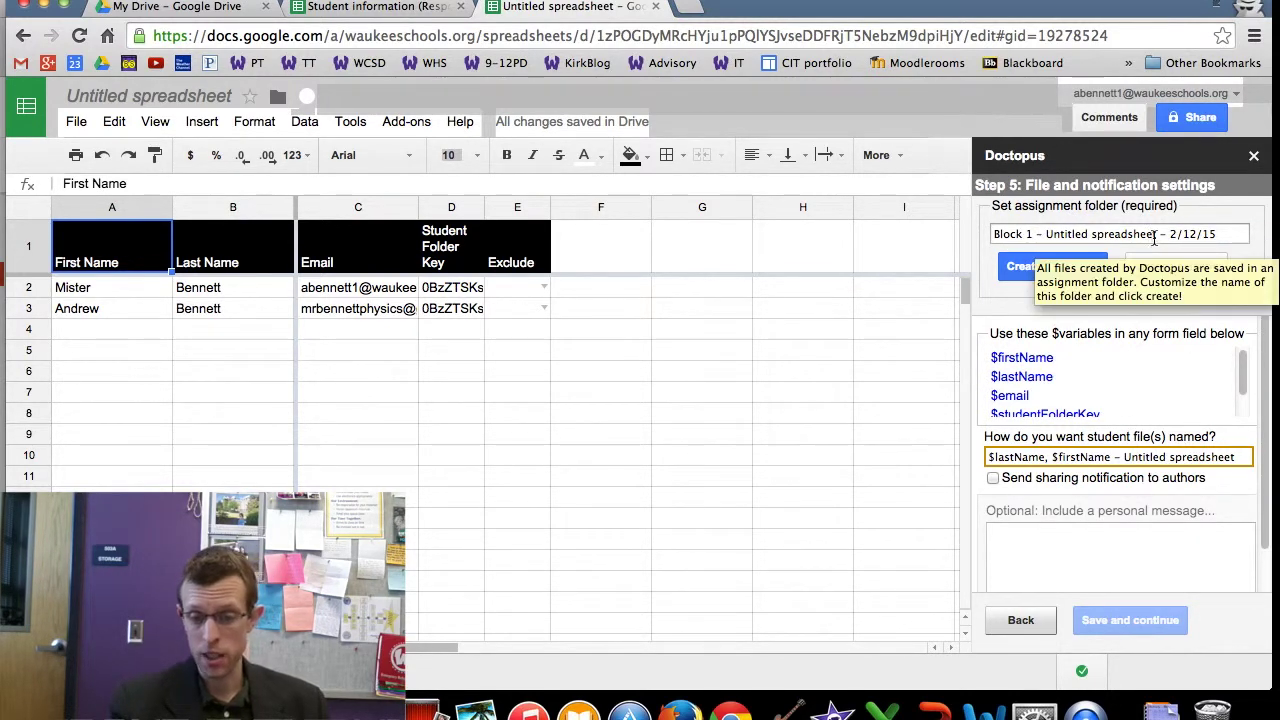
left_click_drag(1160, 234, 1046, 234)
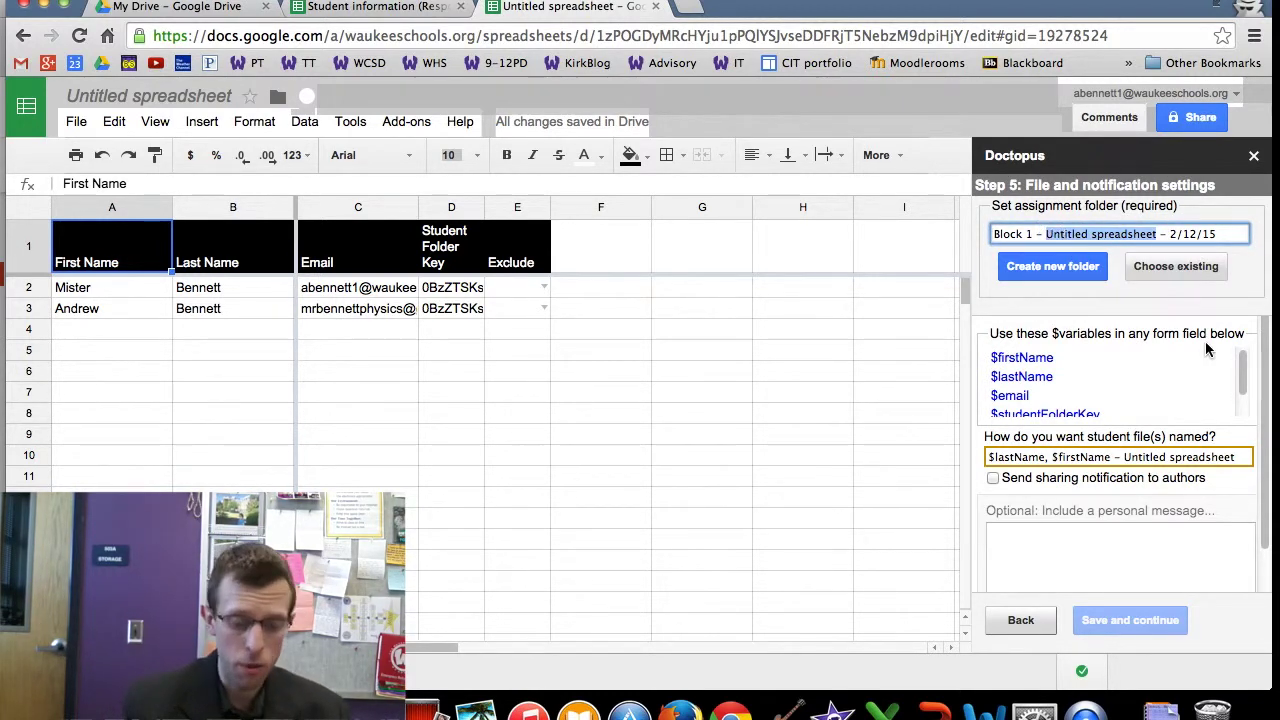
type("Assessm")
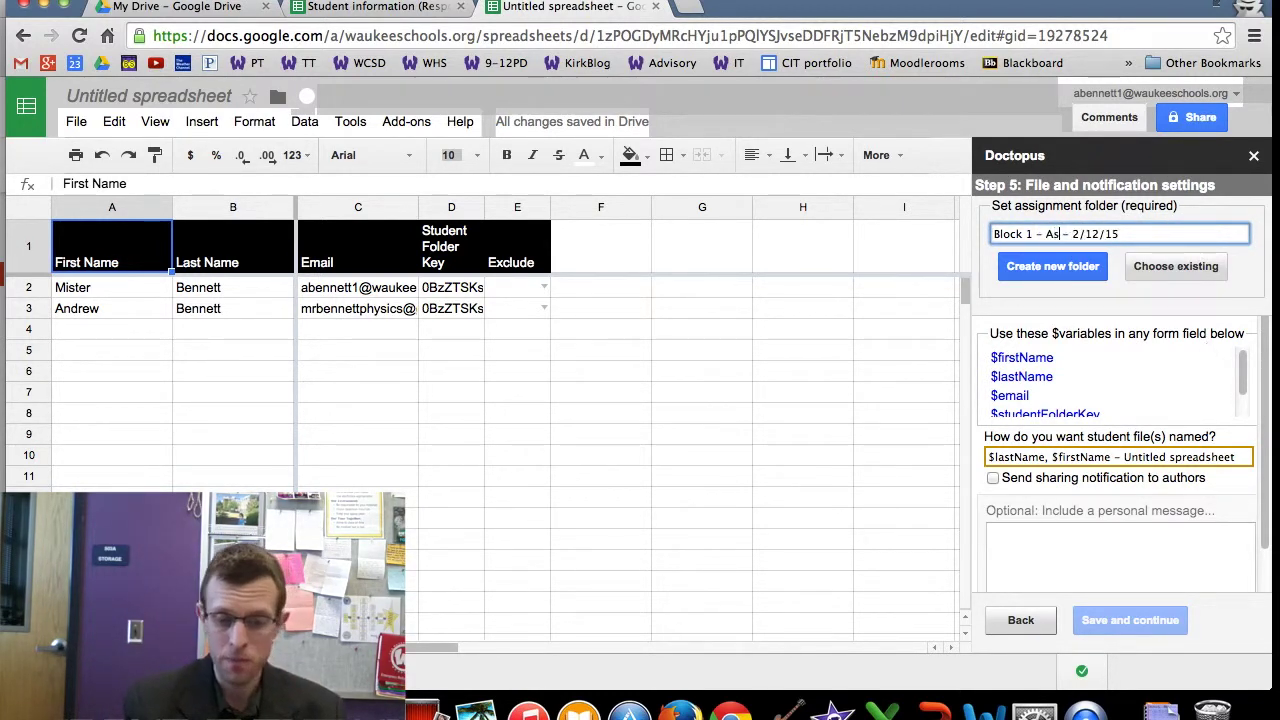
type("ent reflex")
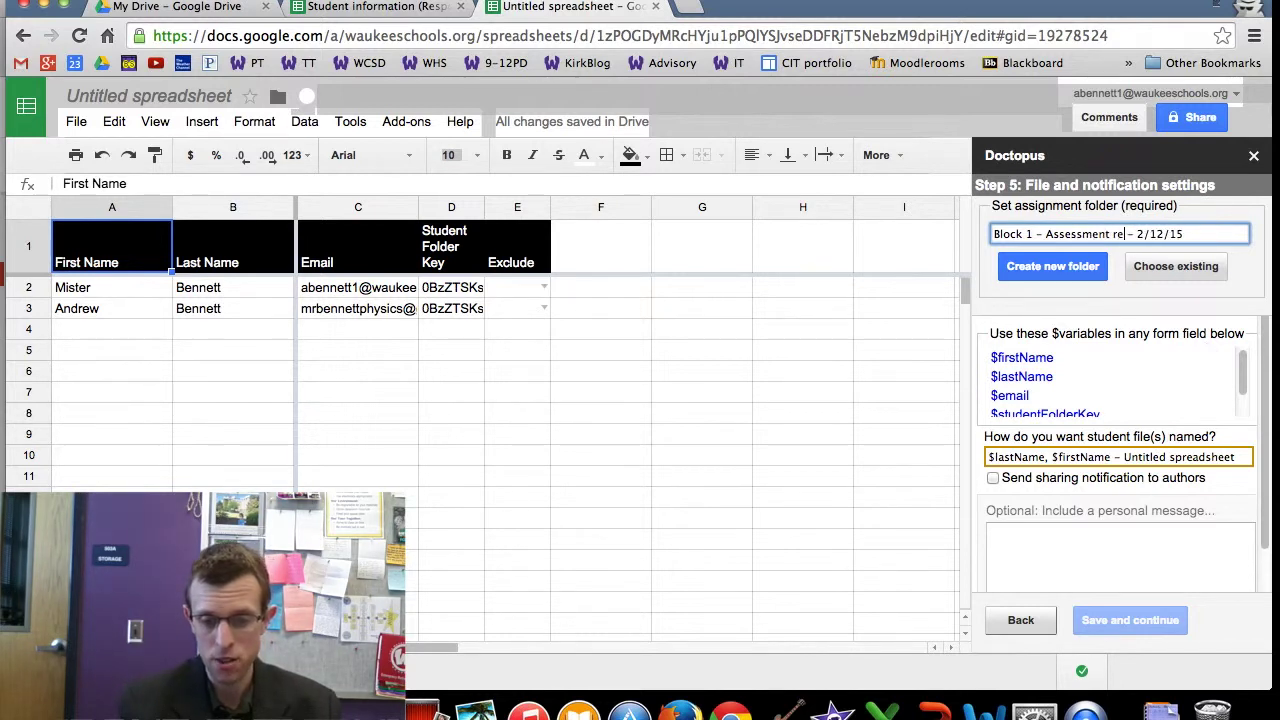
type("tions")
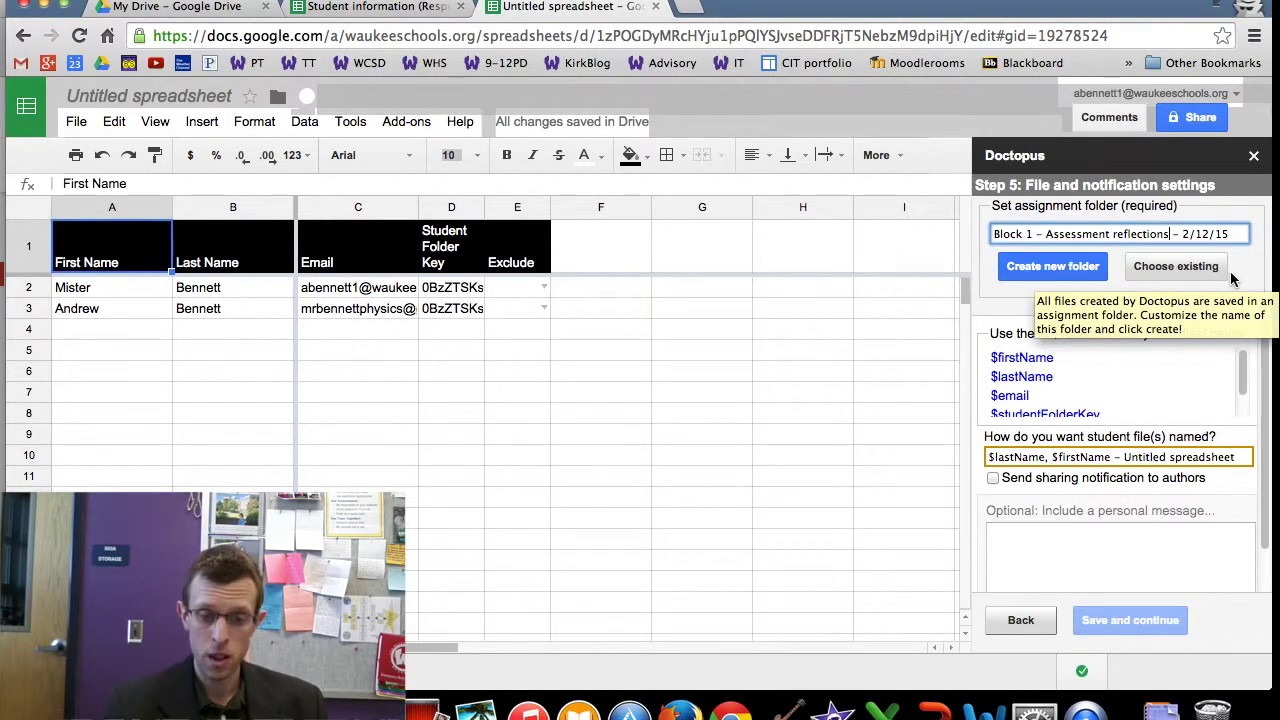
left_click(1070, 272)
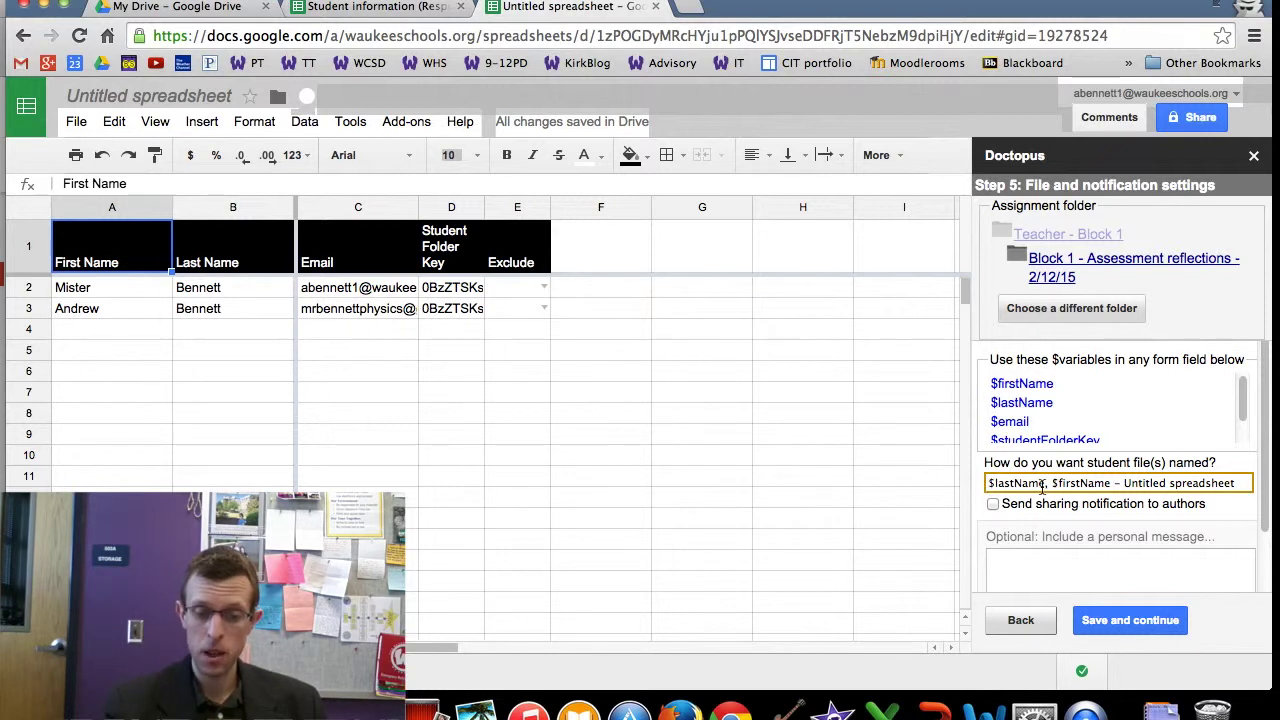
Set the student file naming pattern to "$lastName, $firstName - Assessment reflection".
left_click_drag(1236, 482, 1130, 478)
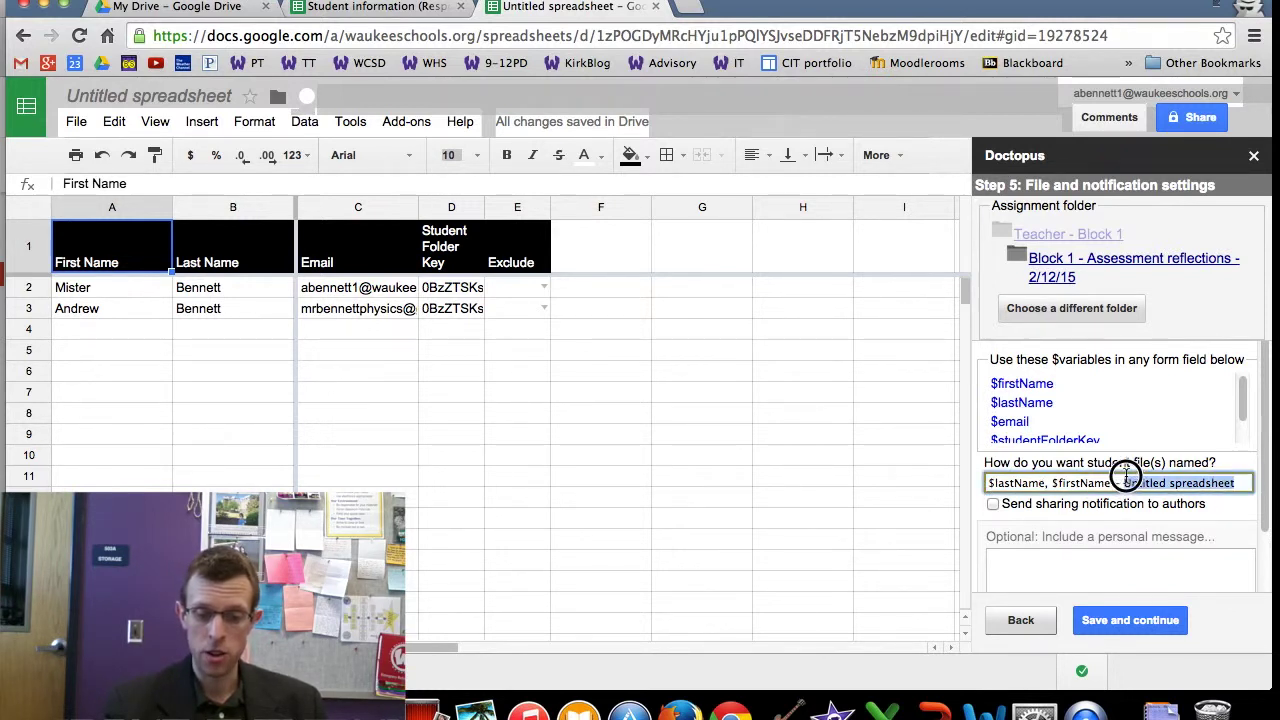
type("Assessment reflection")
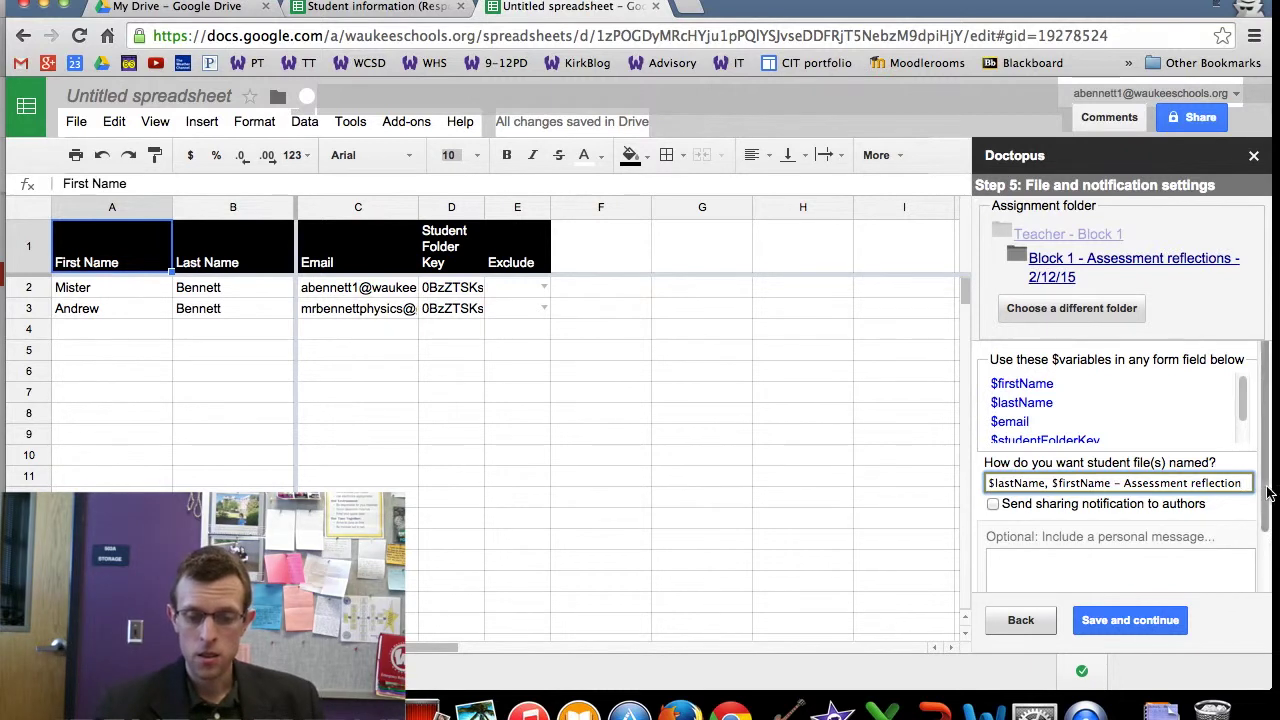
Turn on sharing notifications to authors with the message "Your reflection on your assessment is ready." and save the settings to continue.
scroll(1228, 496, "down", 3)
scroll(1240, 494, "up", 1)
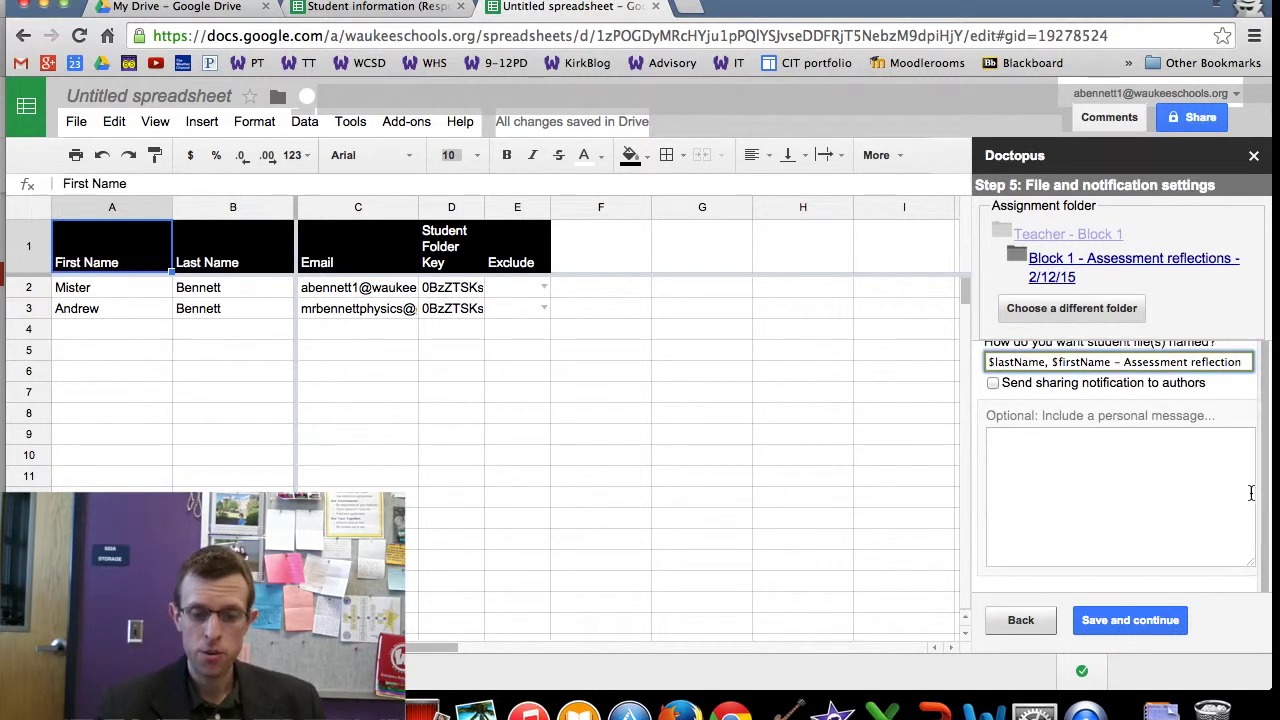
left_click(995, 405)
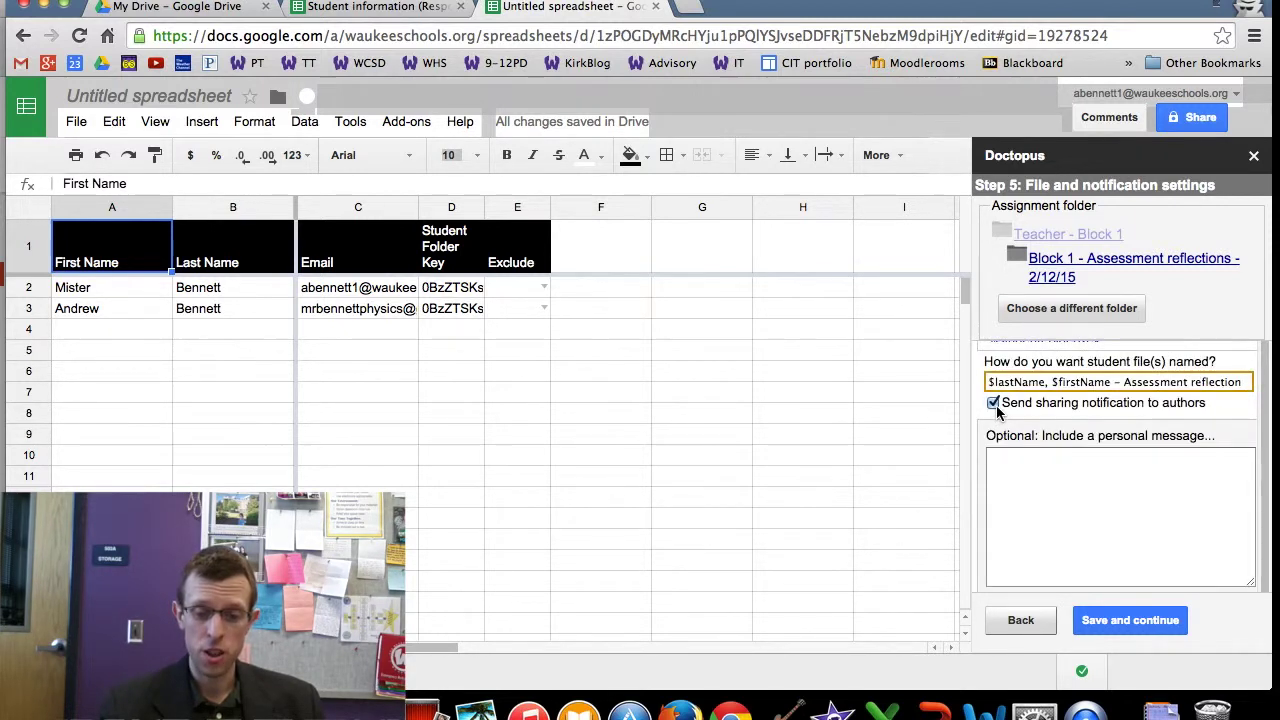
left_click(1162, 486)
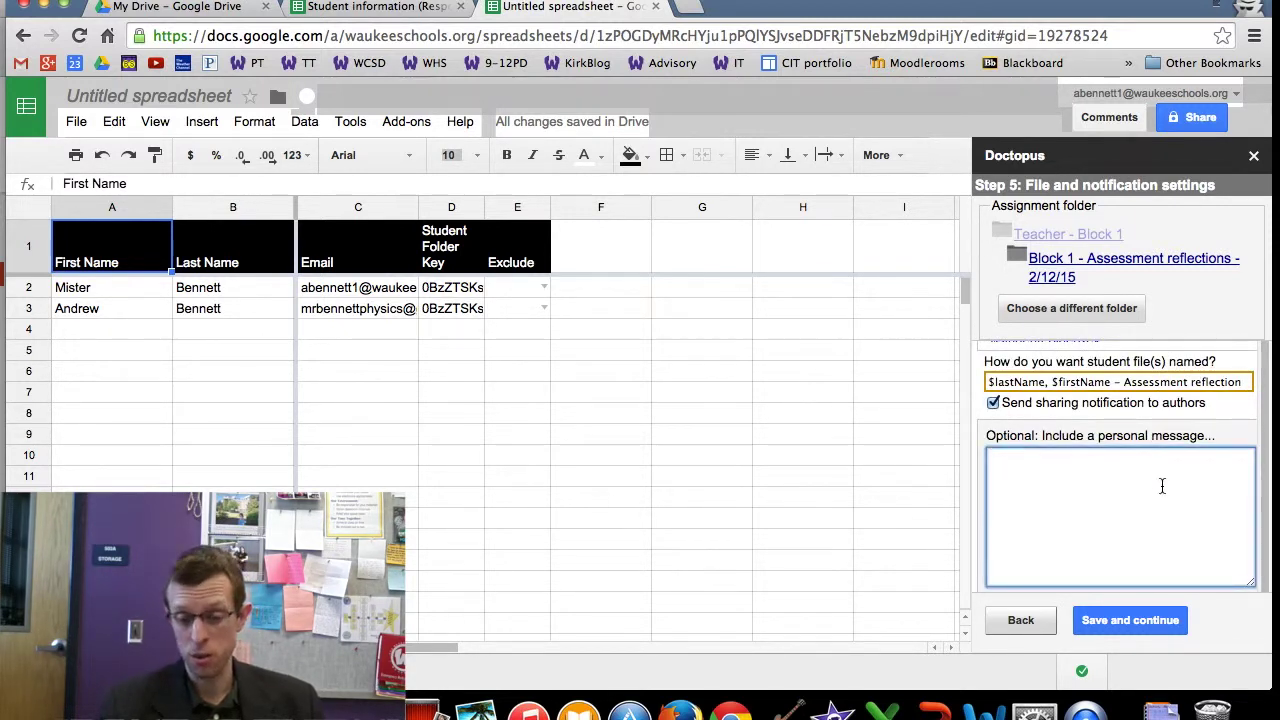
type("Your reflection")
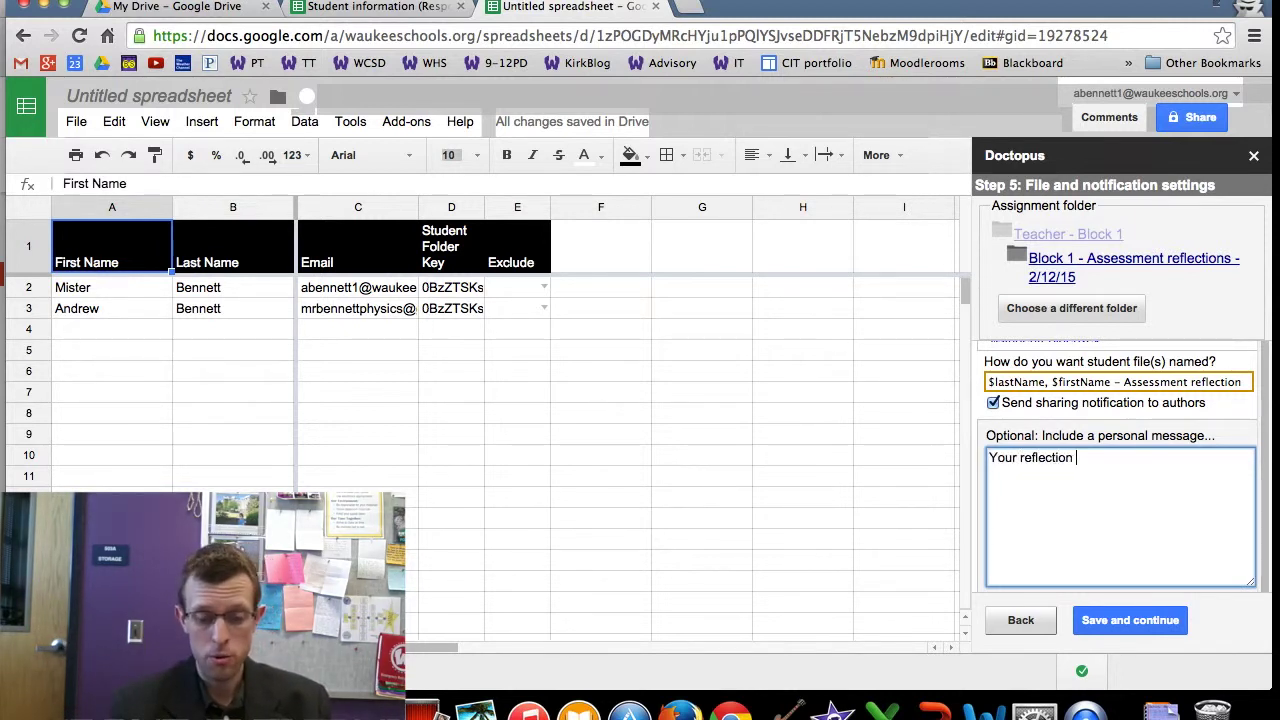
type(" on your assessment is ready.")
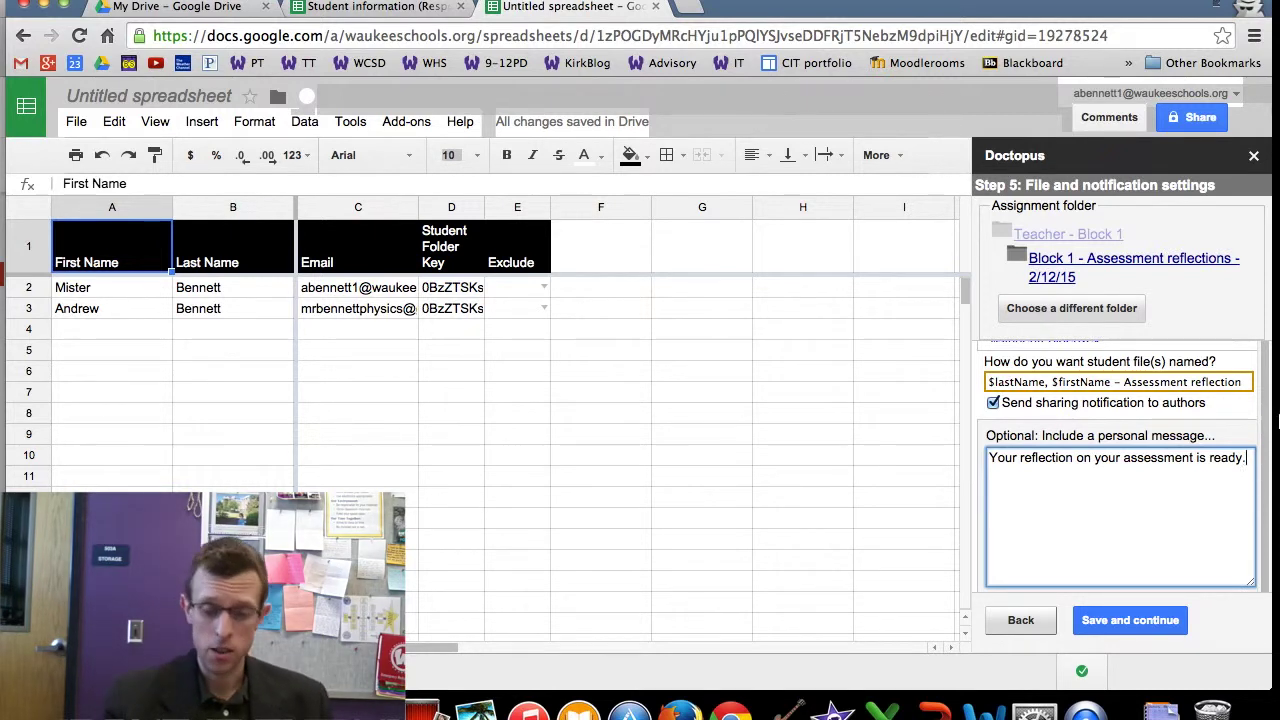
left_click(1150, 625)
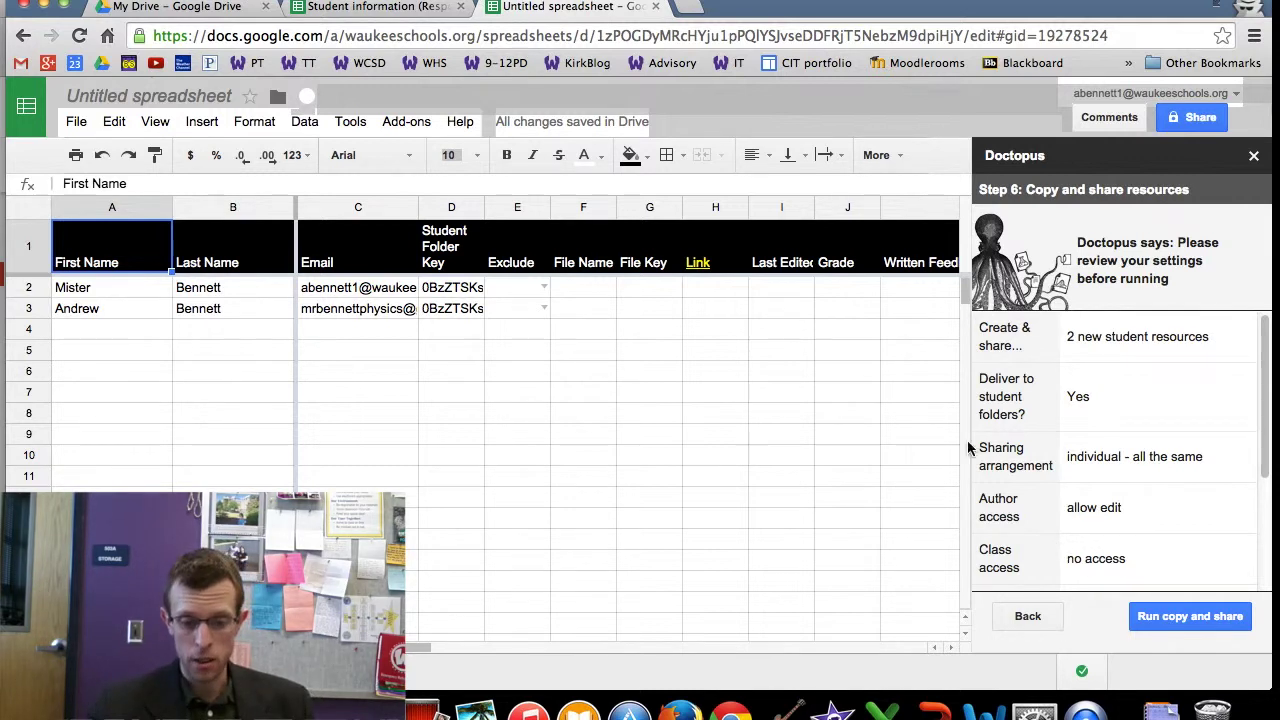
Review the assignment's sharing, access, template and notification settings and run the copy and share.
scroll(1085, 430, "down", 4)
scroll(1160, 449, "up", 4)
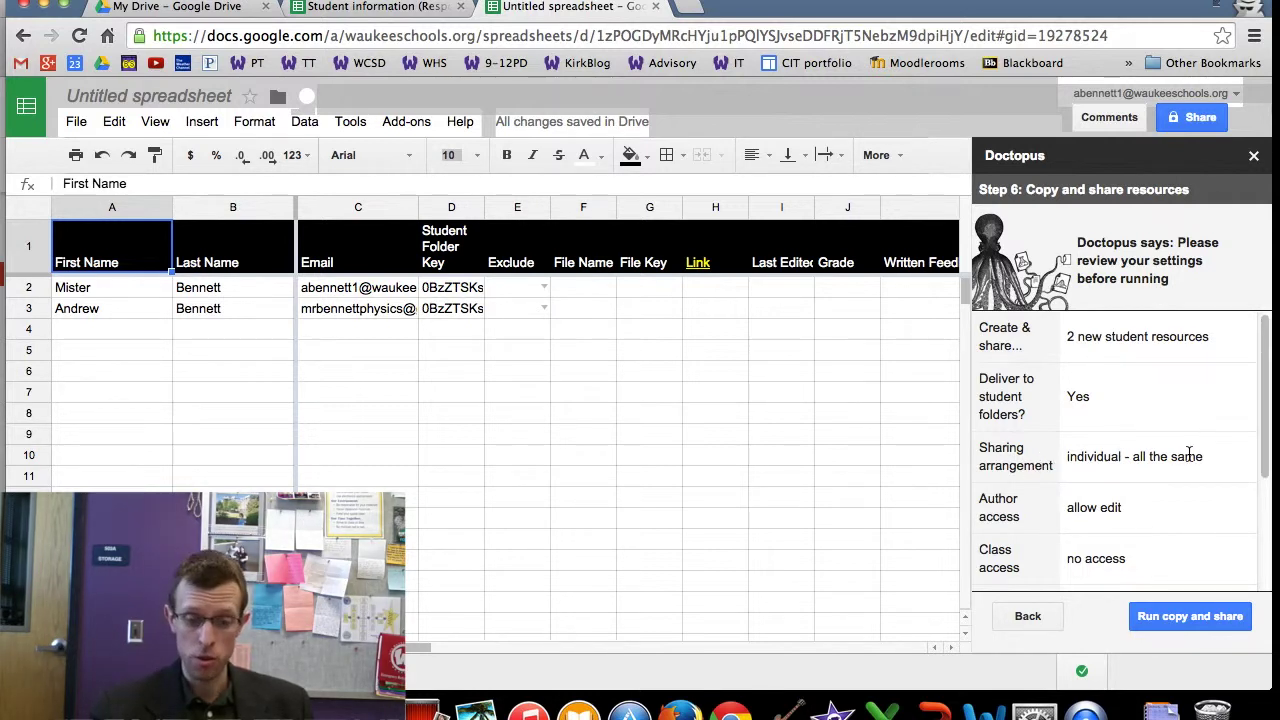
scroll(1188, 455, "down", 3)
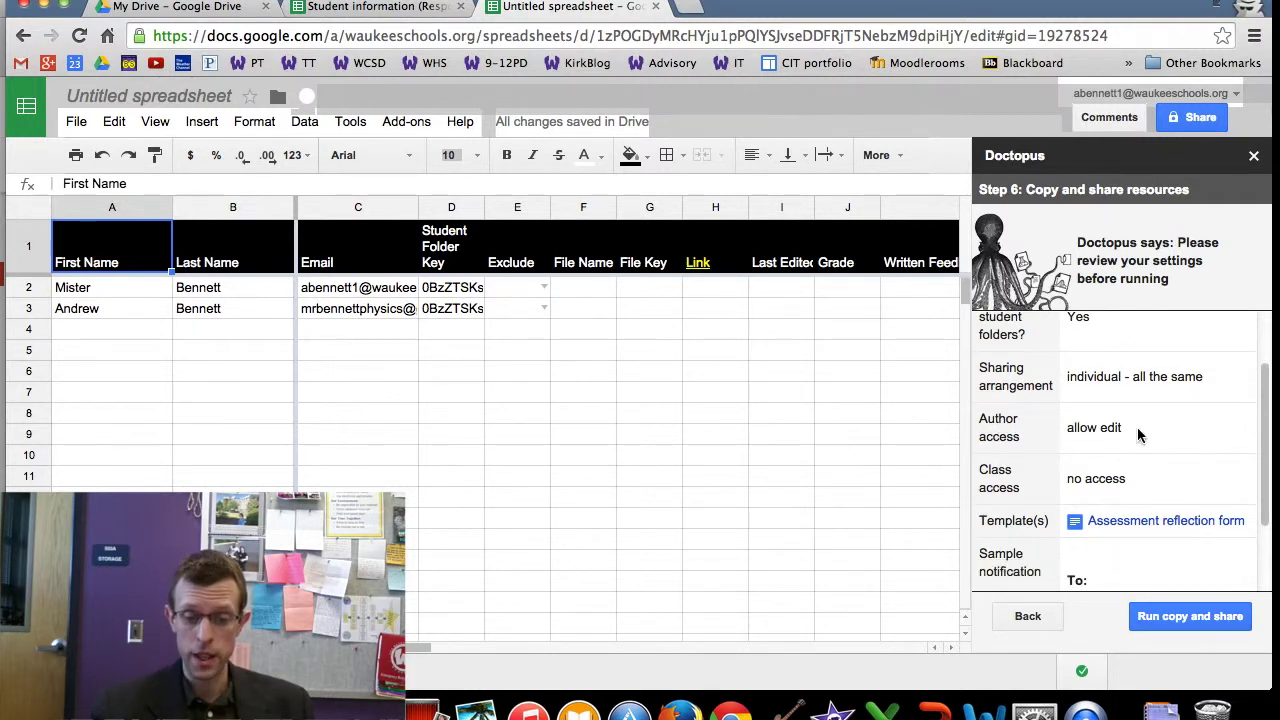
scroll(1158, 420, "down", 3)
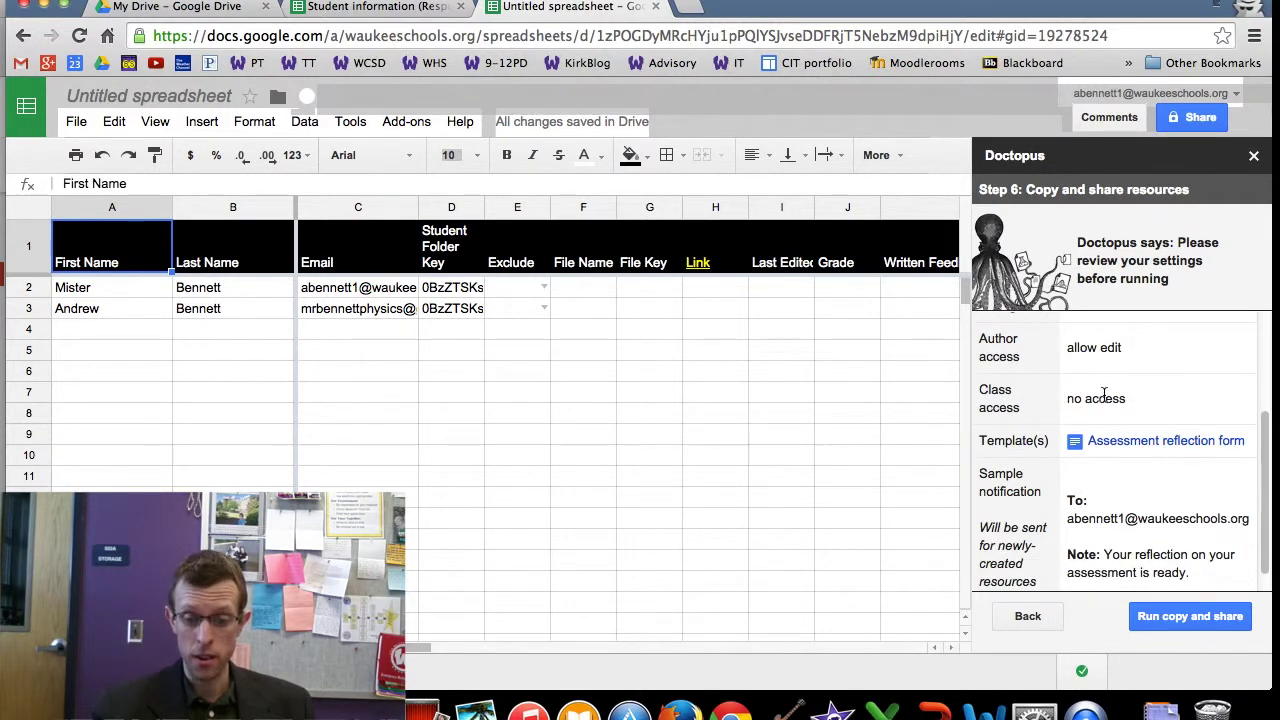
scroll(1128, 400, "down", 1)
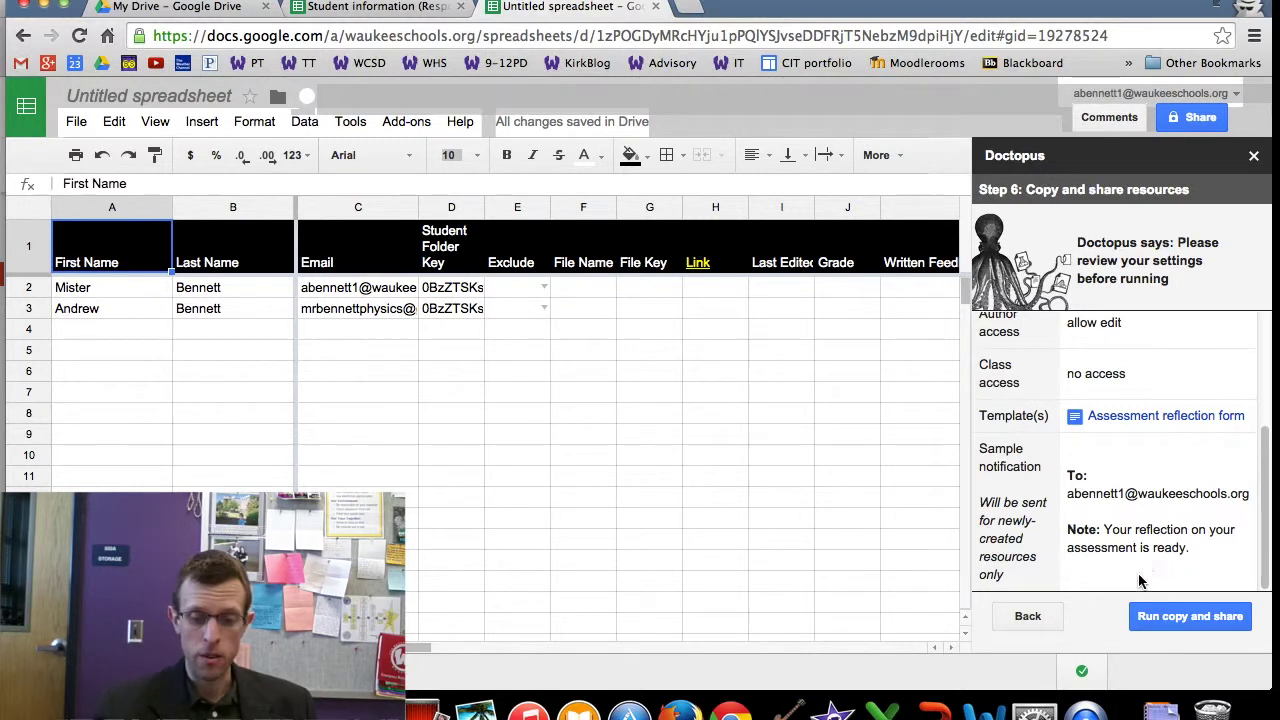
left_click(1177, 621)
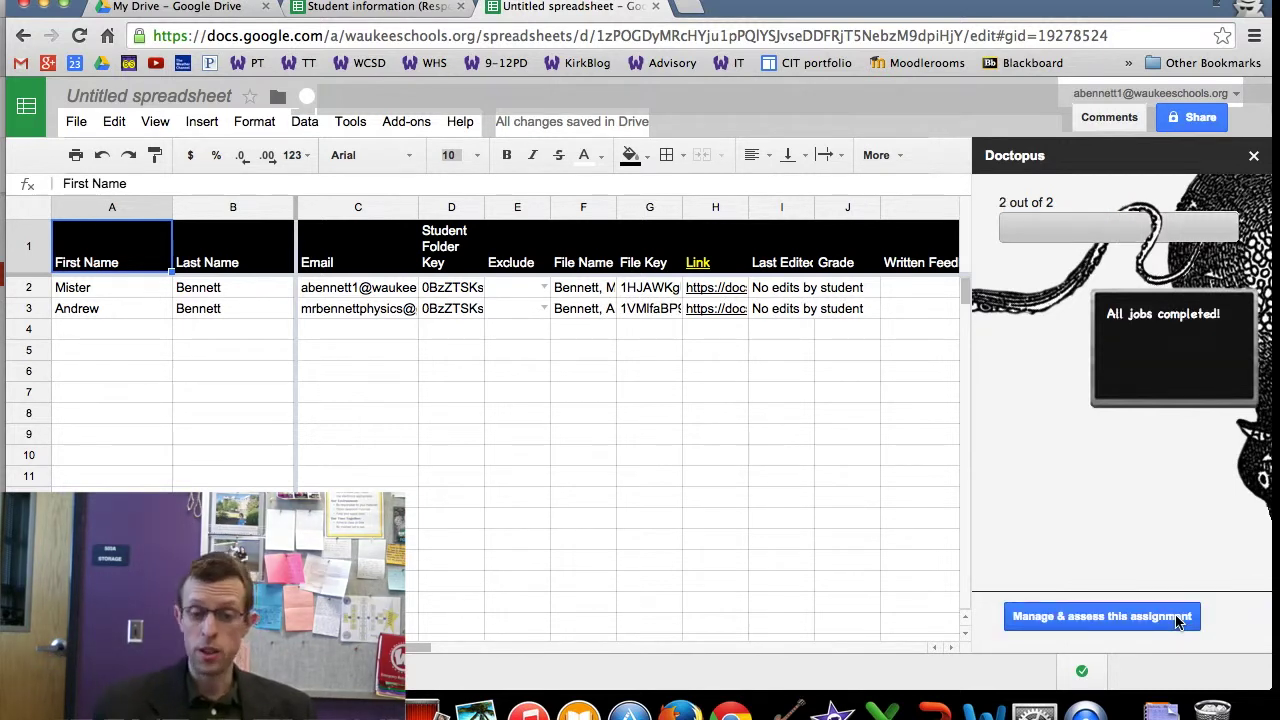
Open the tools for managing and assessing this assignment, look over the available actions and close them.
left_click(1114, 618)
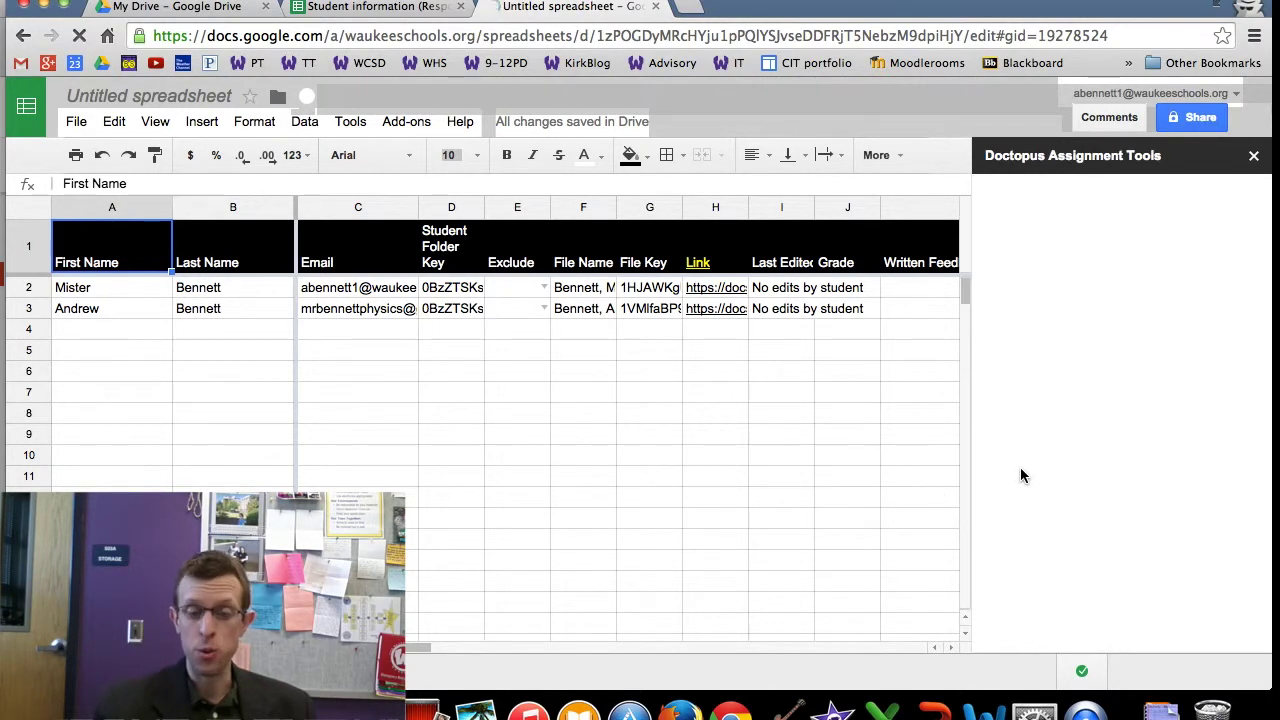
left_click(1083, 447)
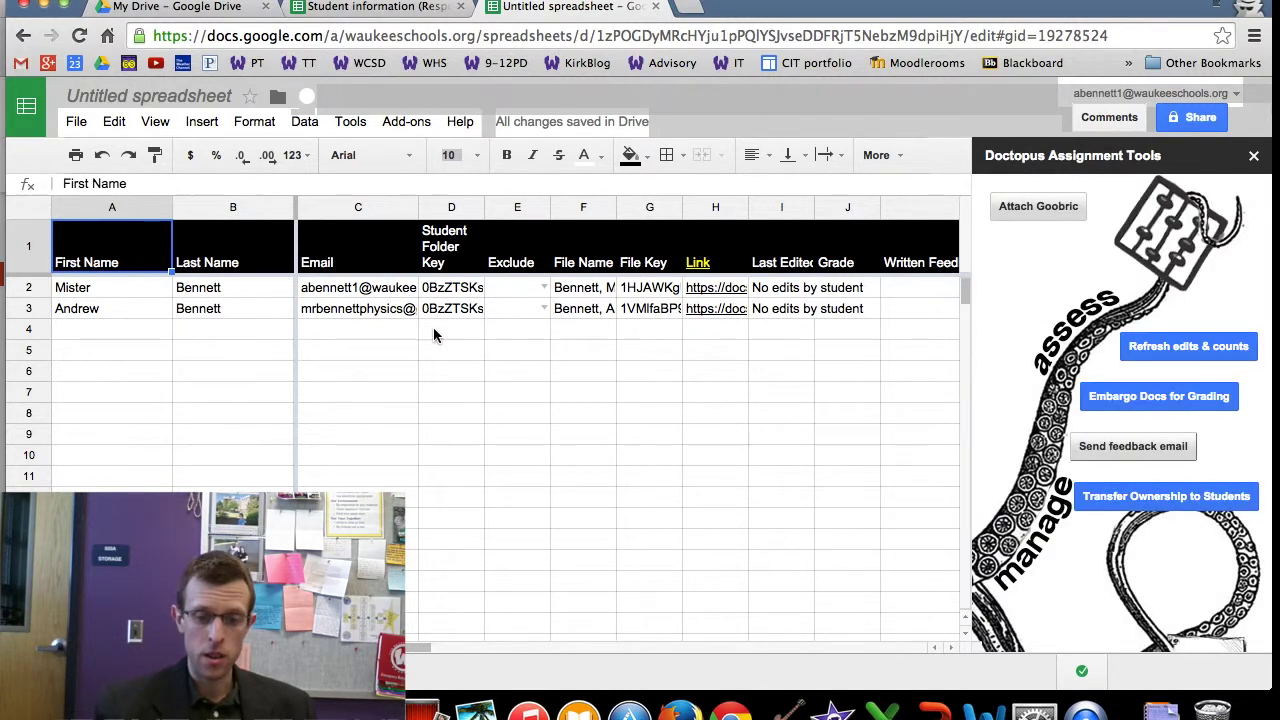
left_click(1253, 155)
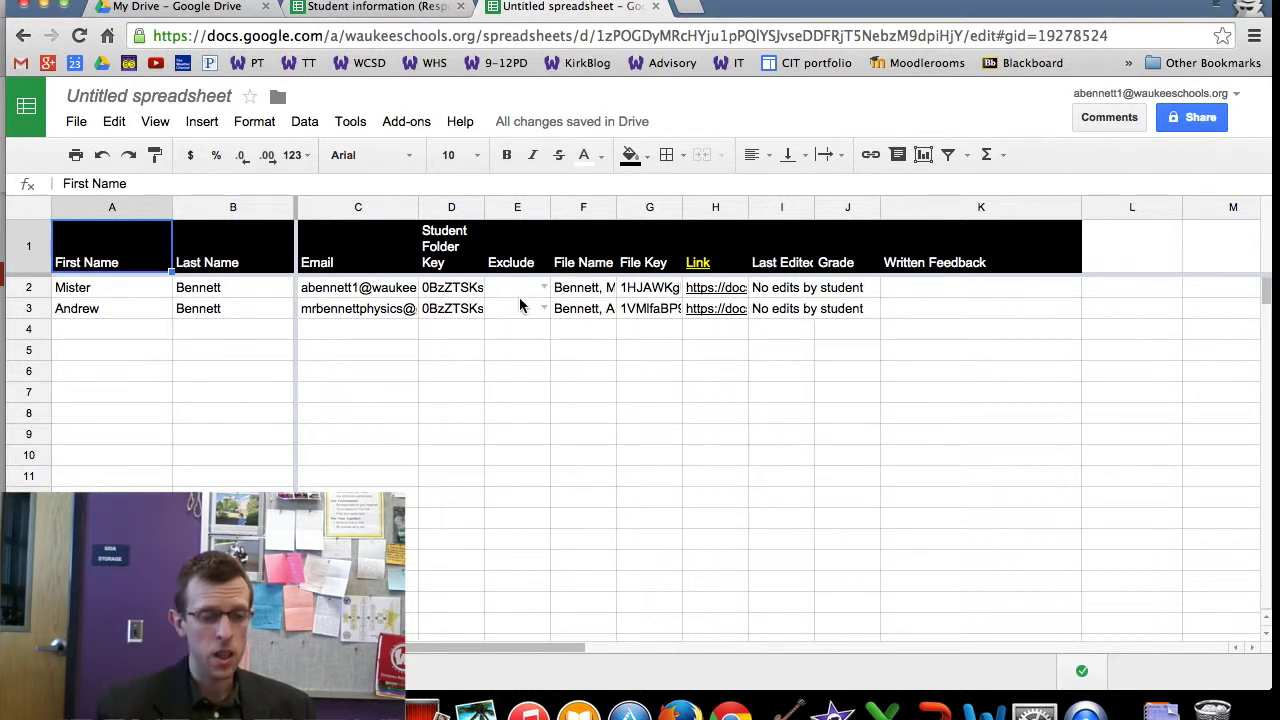
Check the choices offered in the Exclude column for the first student without excluding anyone.
mouse_move(523, 286)
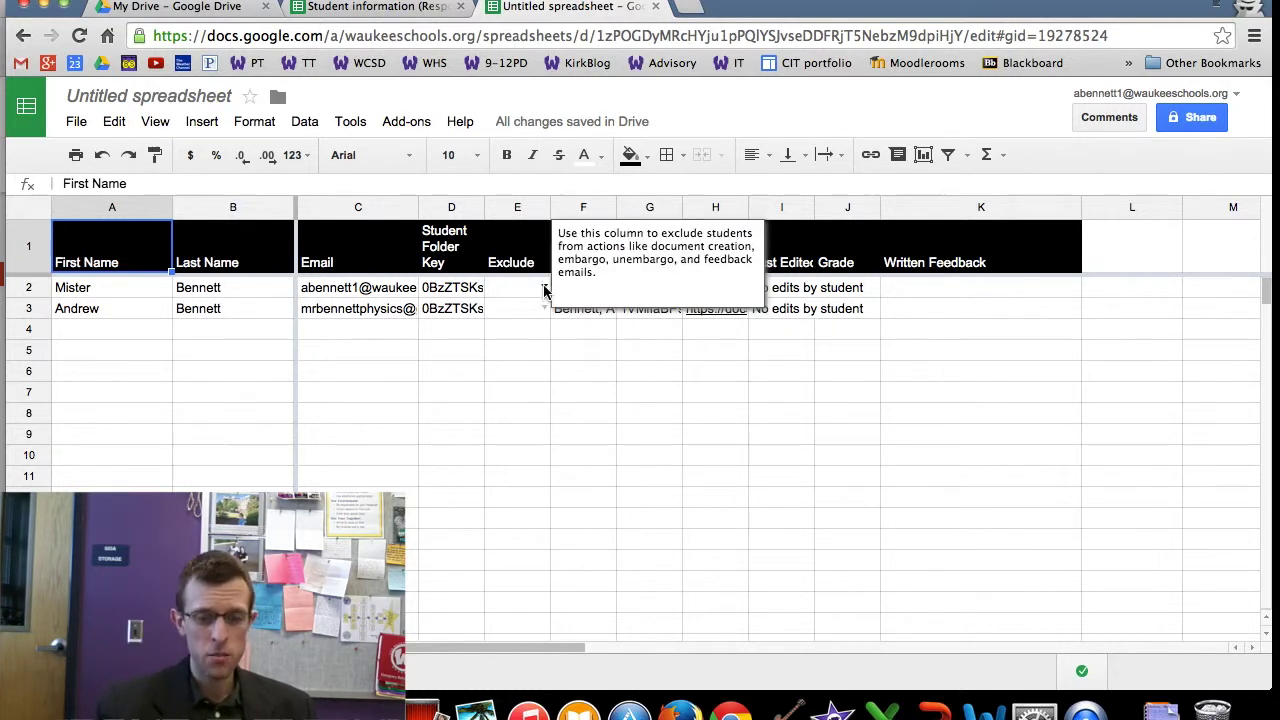
left_click(545, 290)
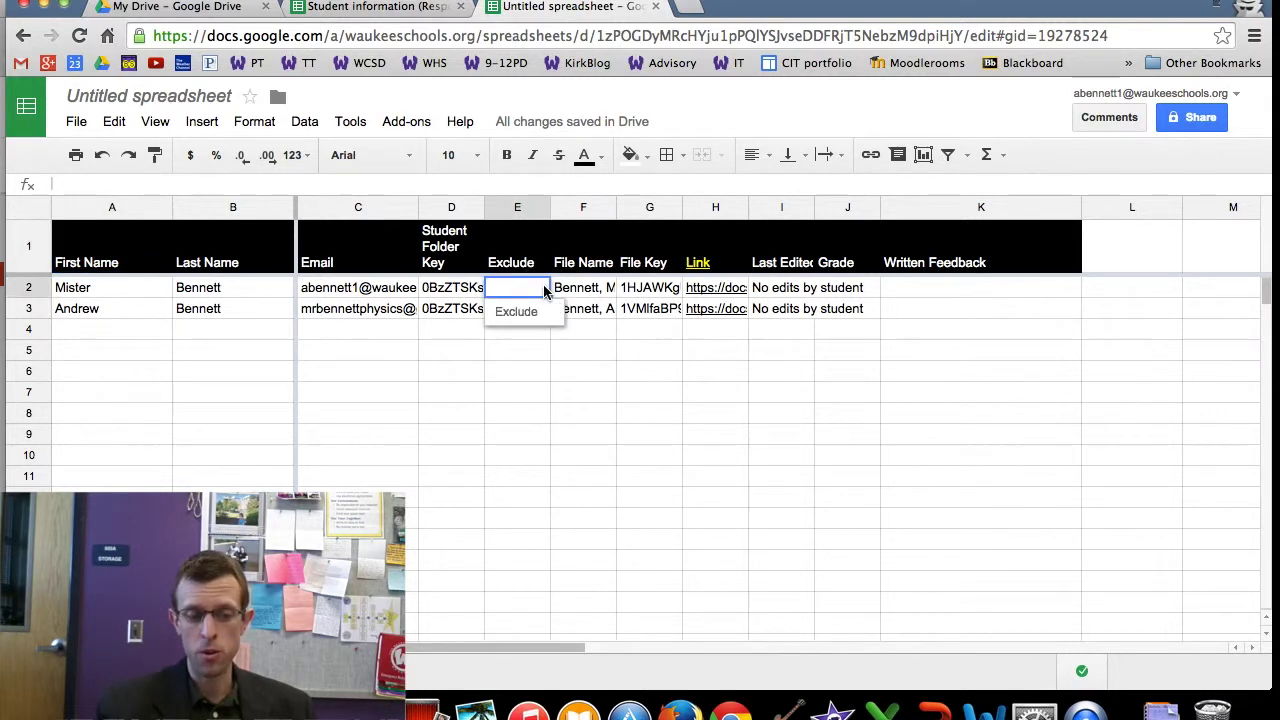
left_click(543, 367)
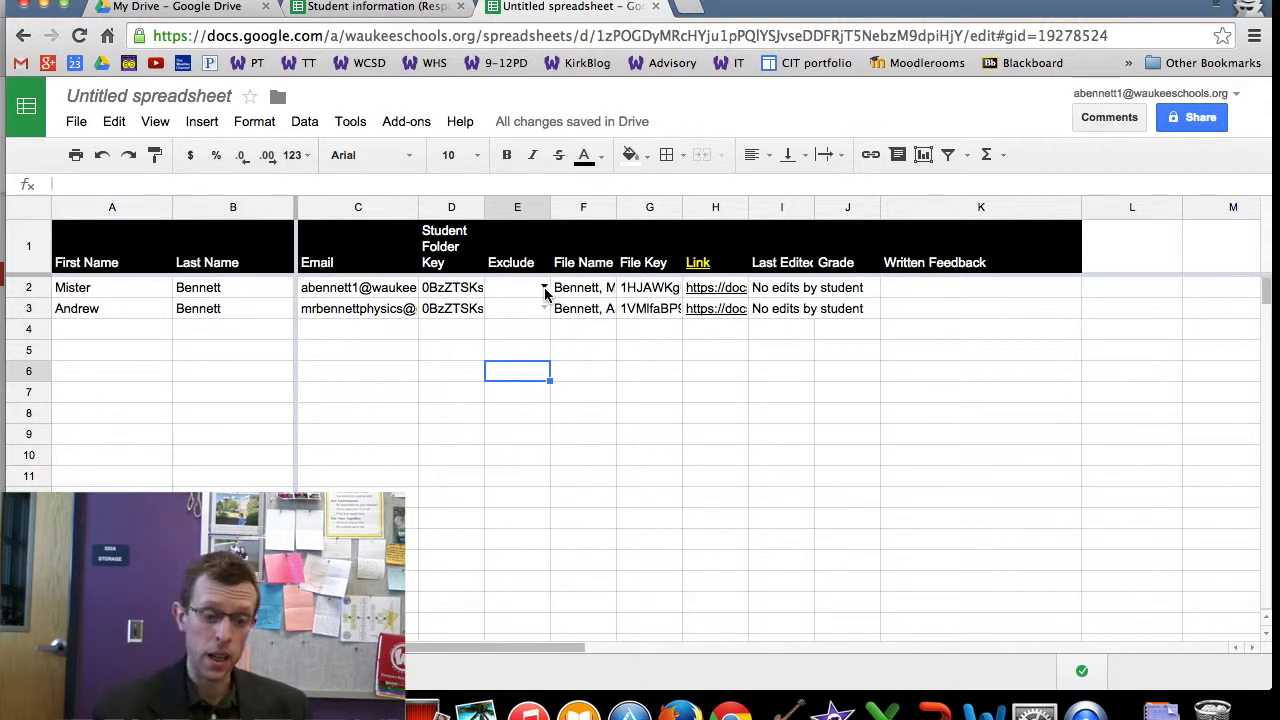
left_click(545, 290)
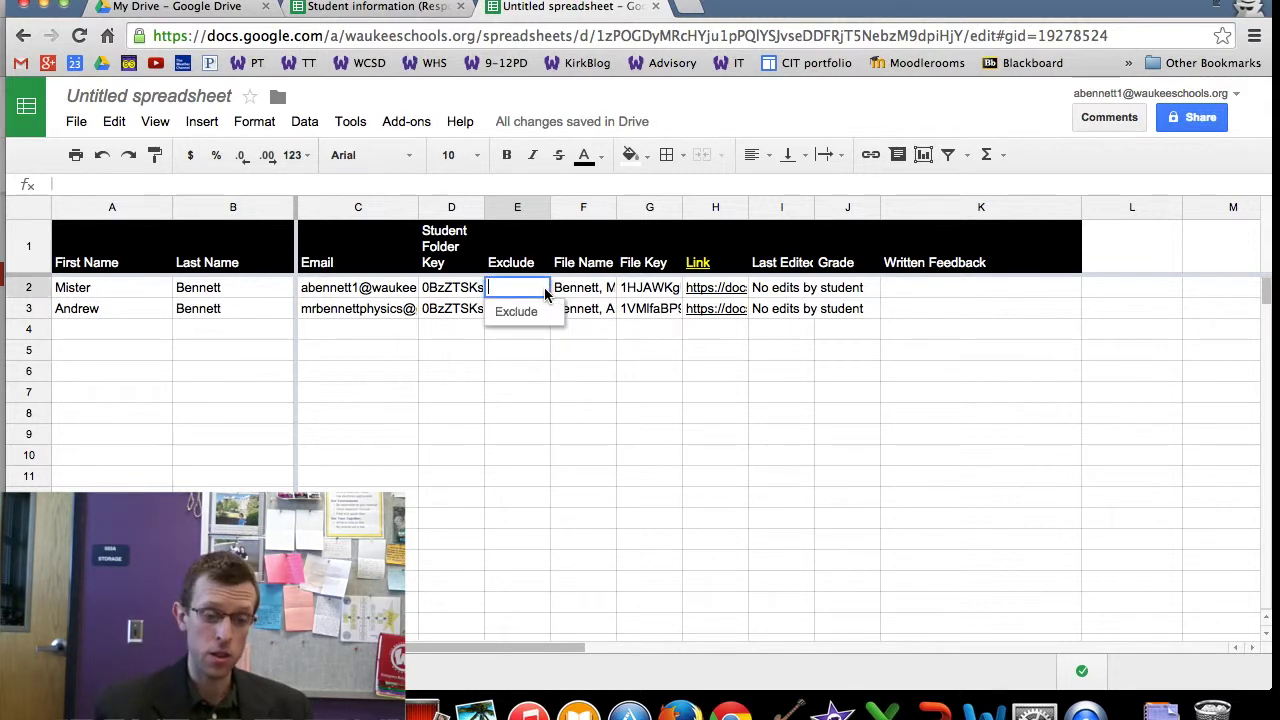
left_click(527, 420)
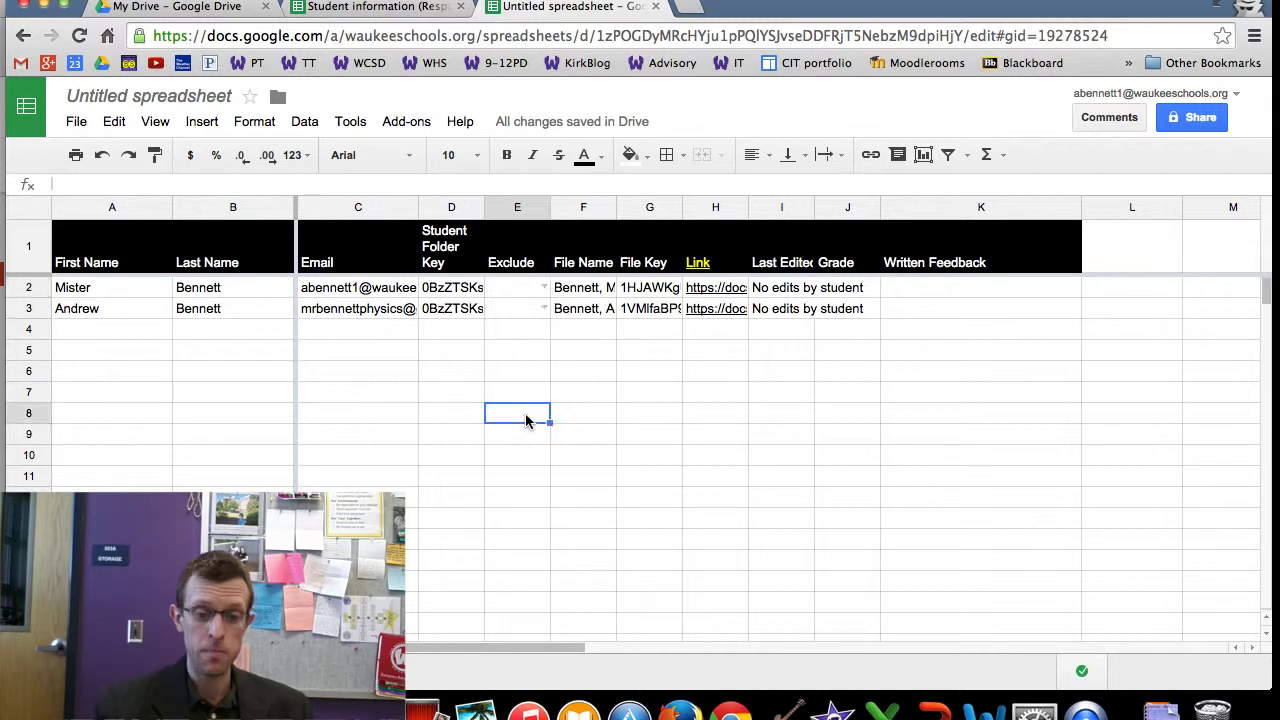
Examine the first student's document link and the Last Edited entry in the roster.
left_click(716, 290)
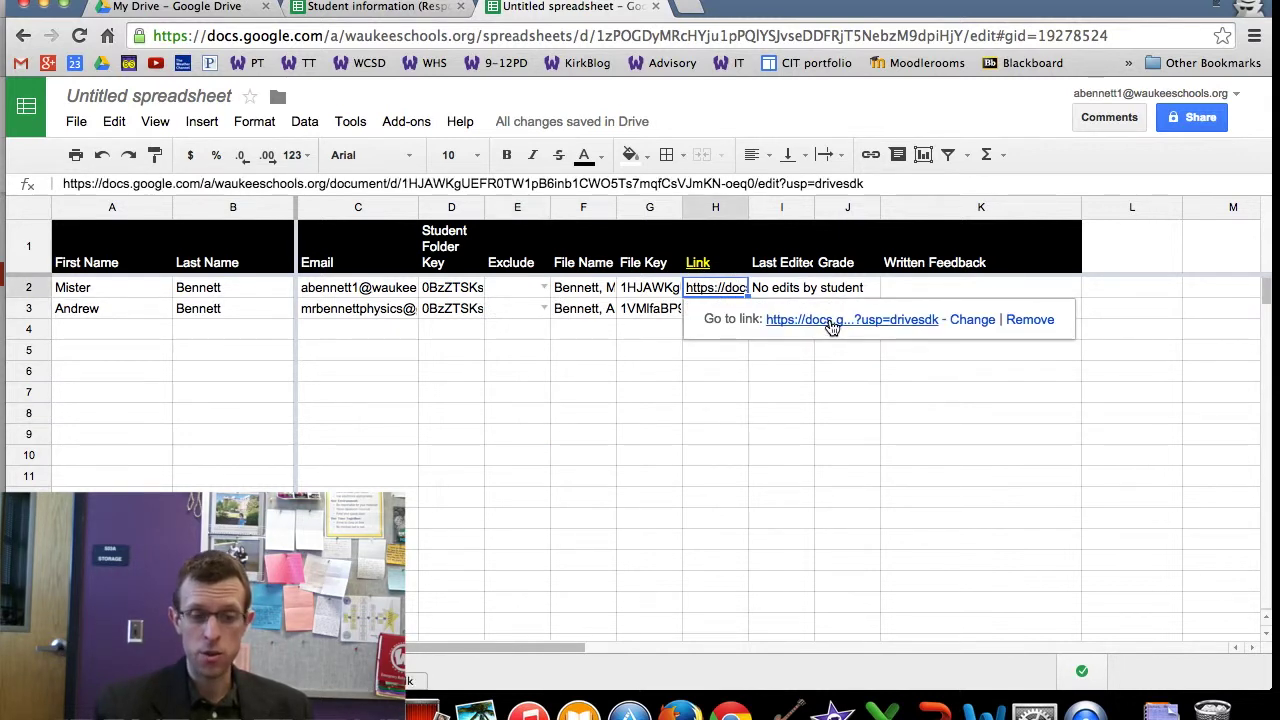
left_click(828, 390)
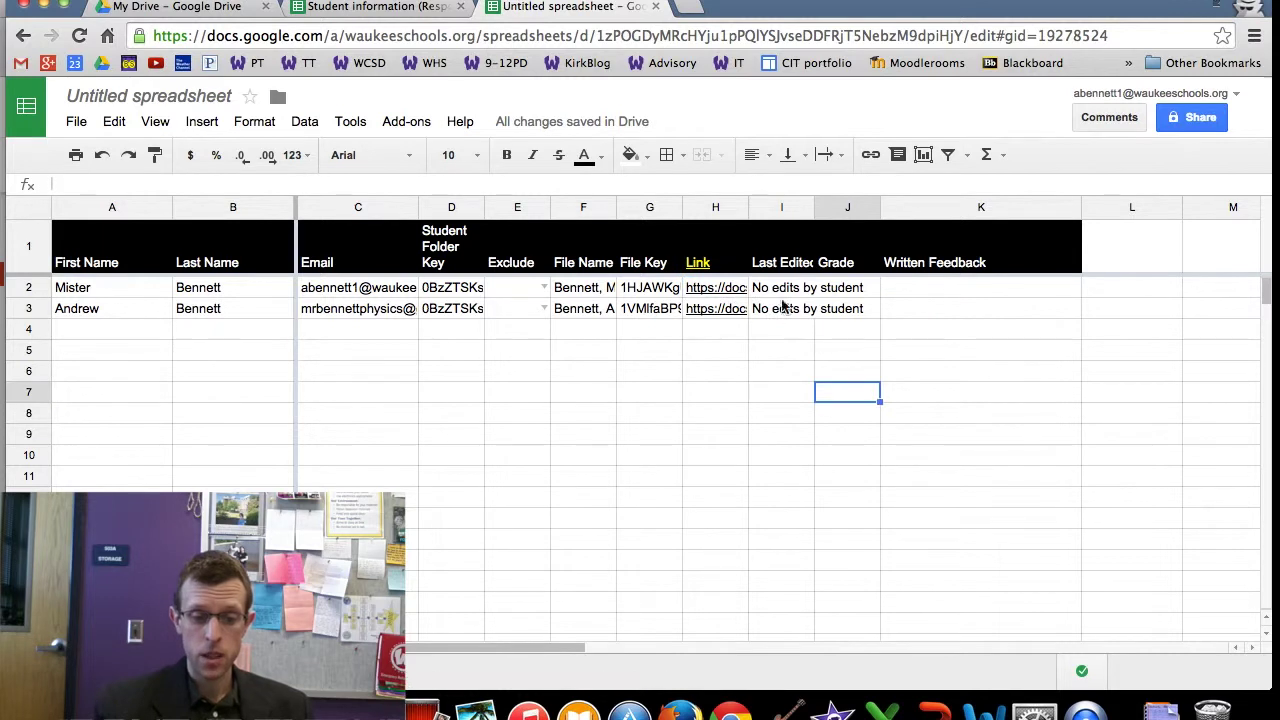
left_click(781, 290)
left_click(773, 258)
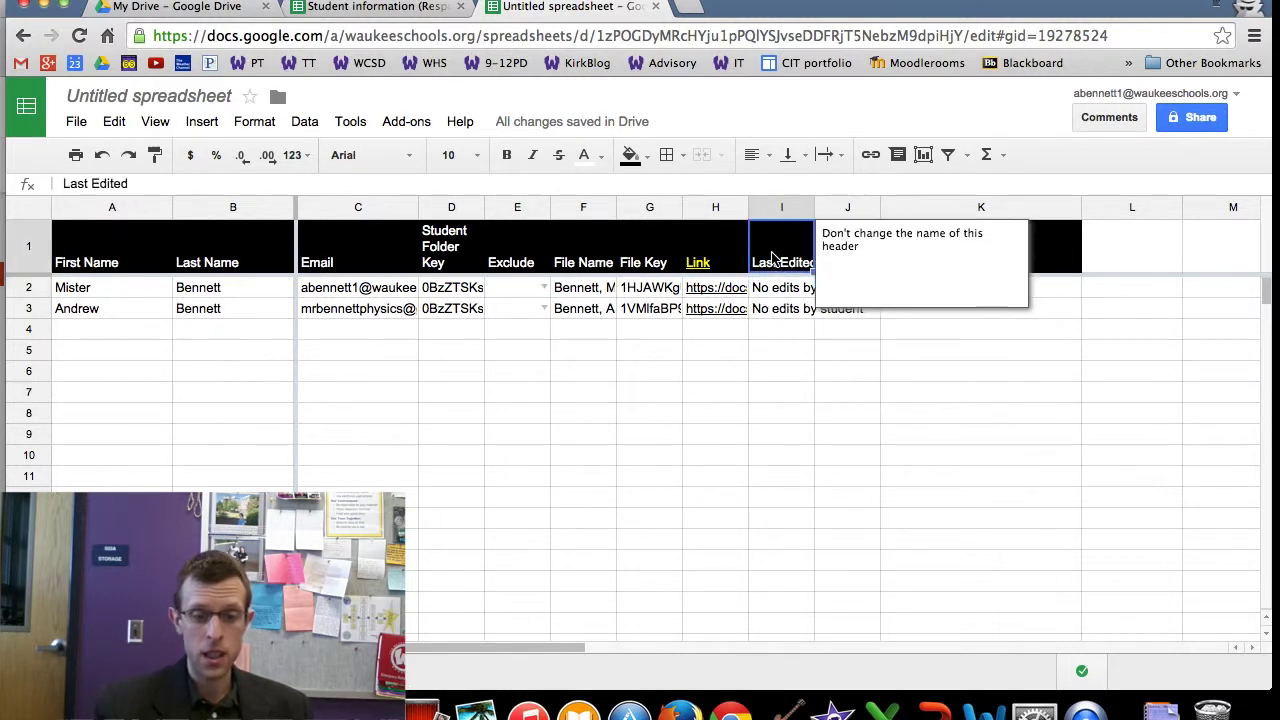
left_click(780, 290)
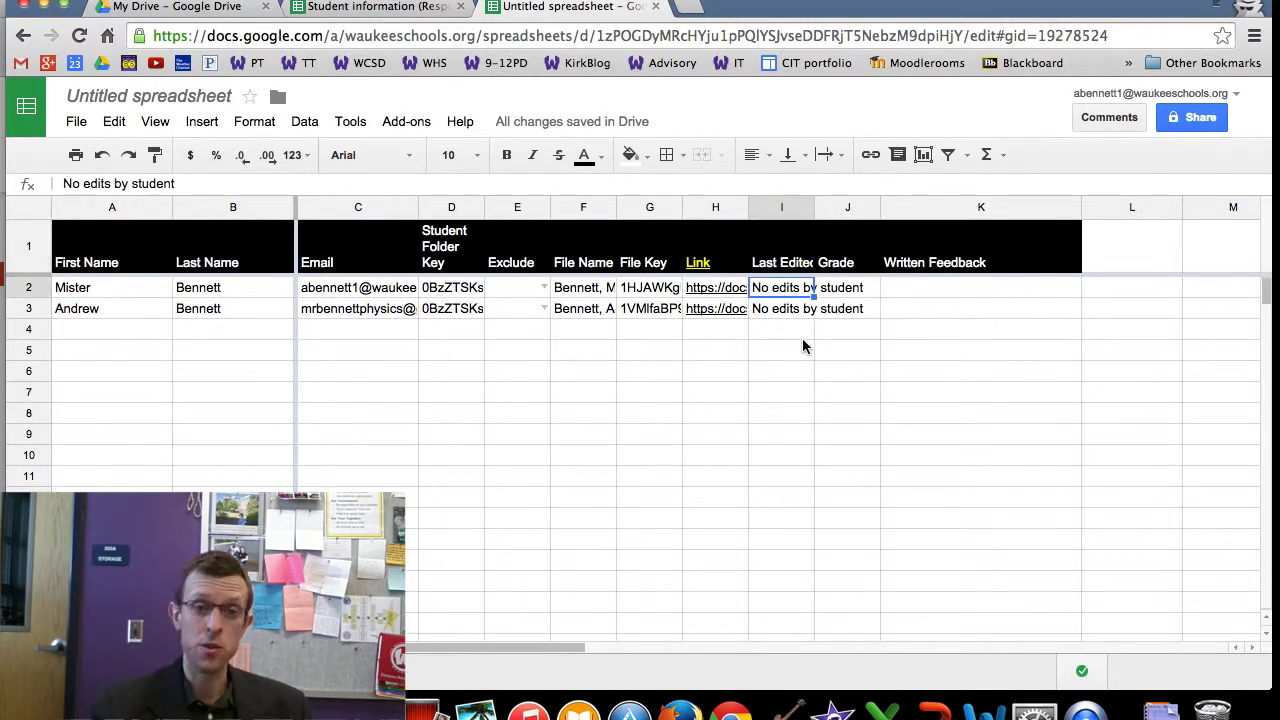
Inspect the Grade cells for both students and the first student's Written Feedback cell.
left_click(856, 295)
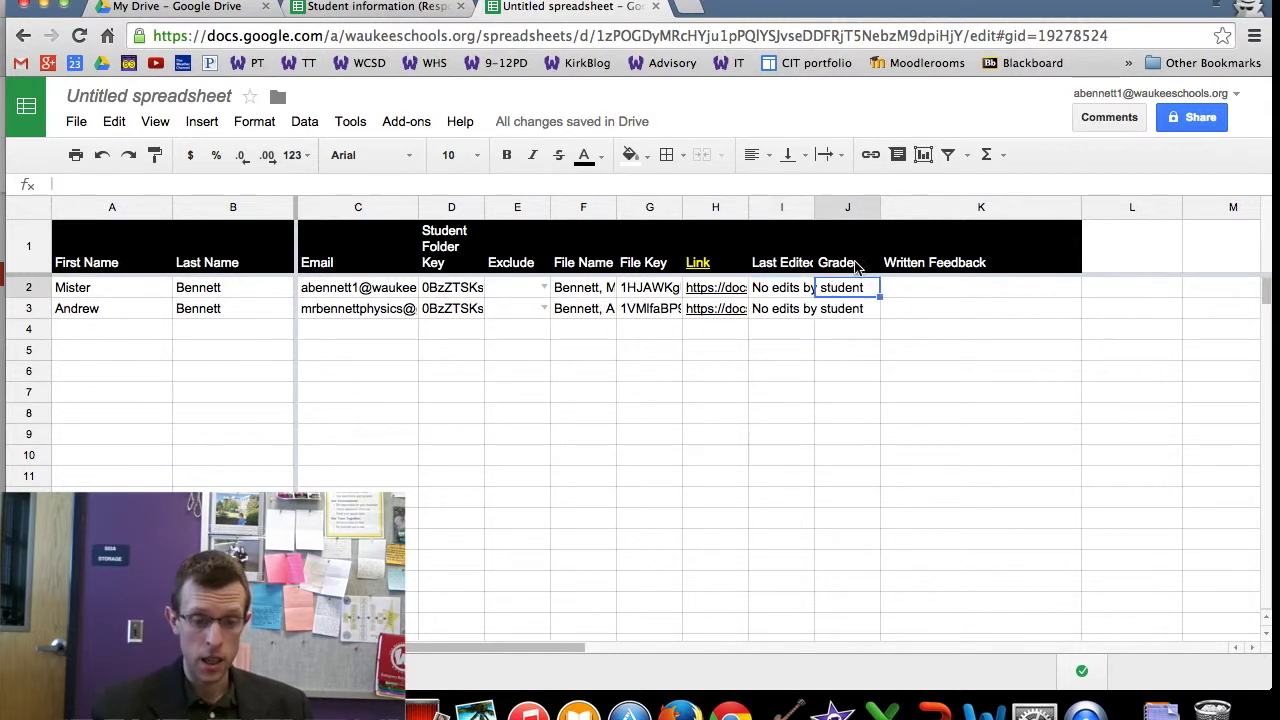
left_click(855, 262)
left_click(857, 289)
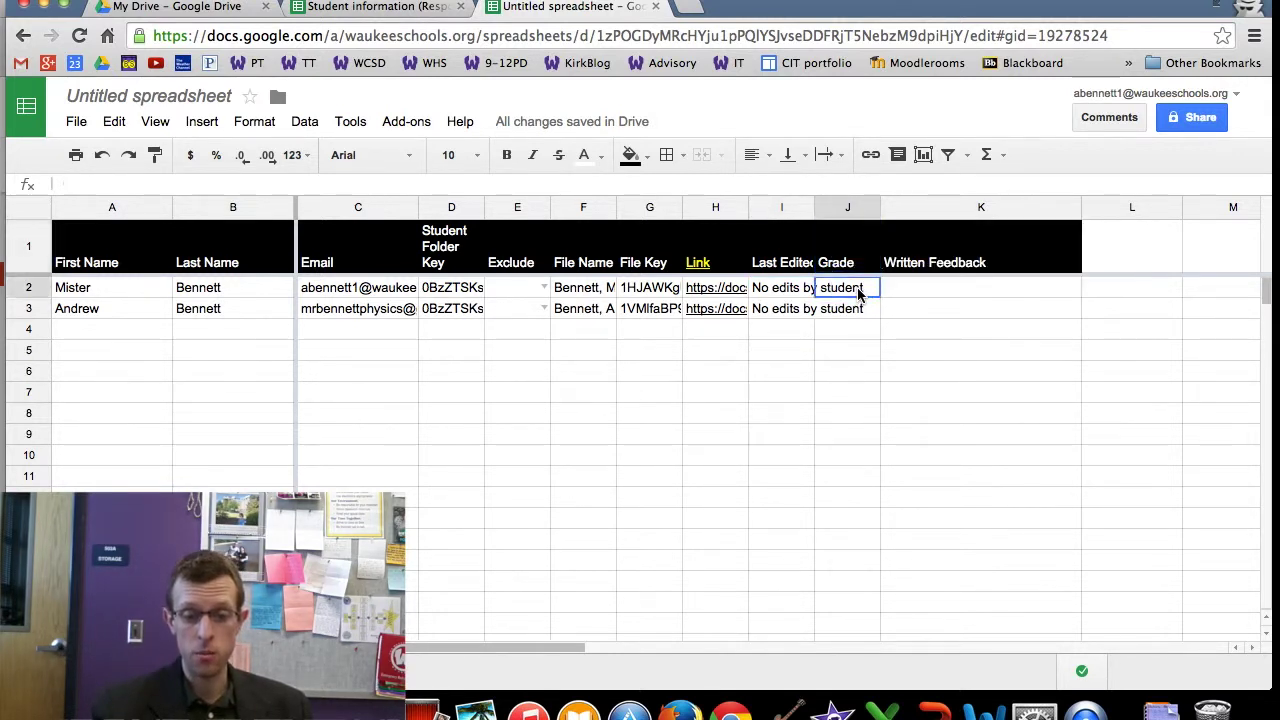
left_click(857, 312)
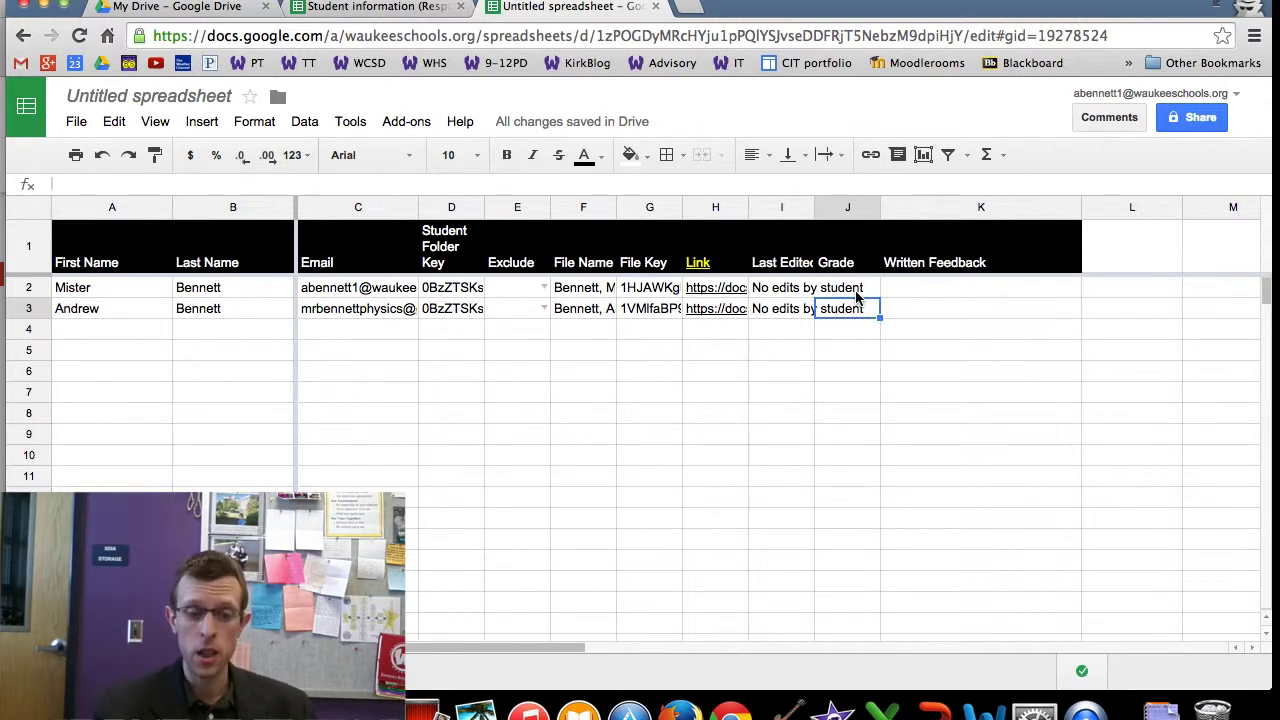
left_click(856, 290)
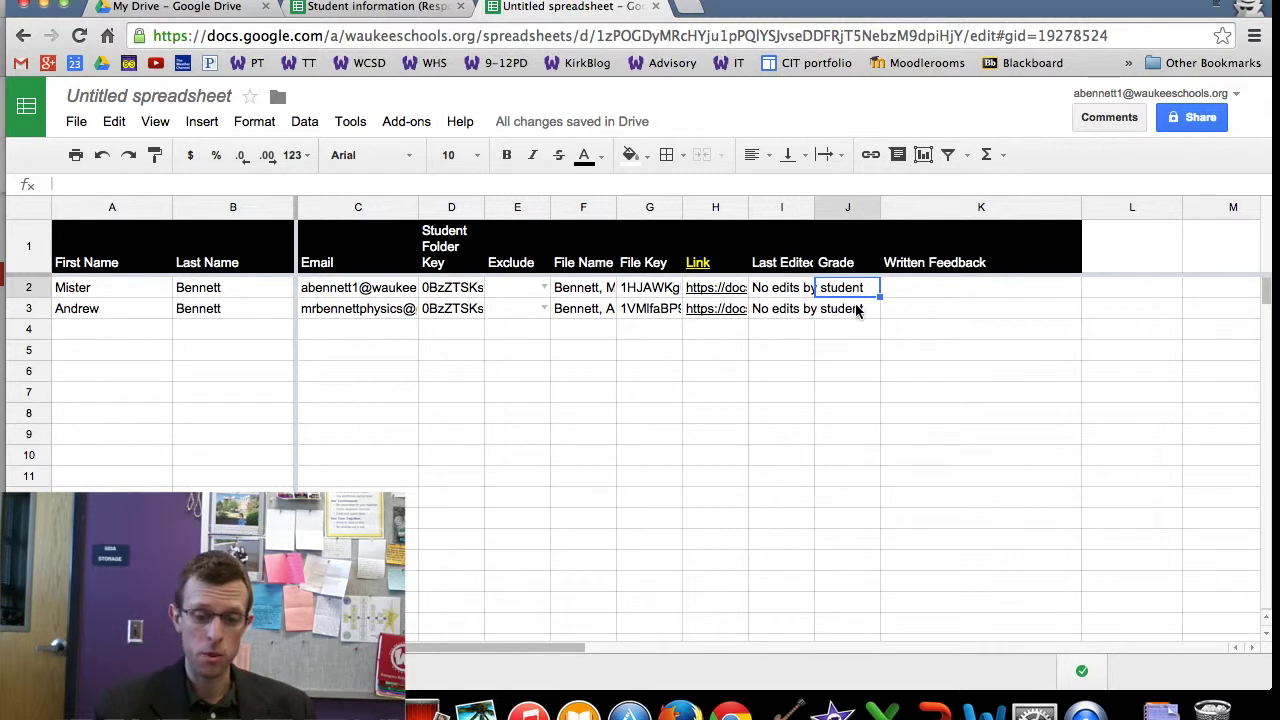
left_click(857, 310)
left_click(935, 292)
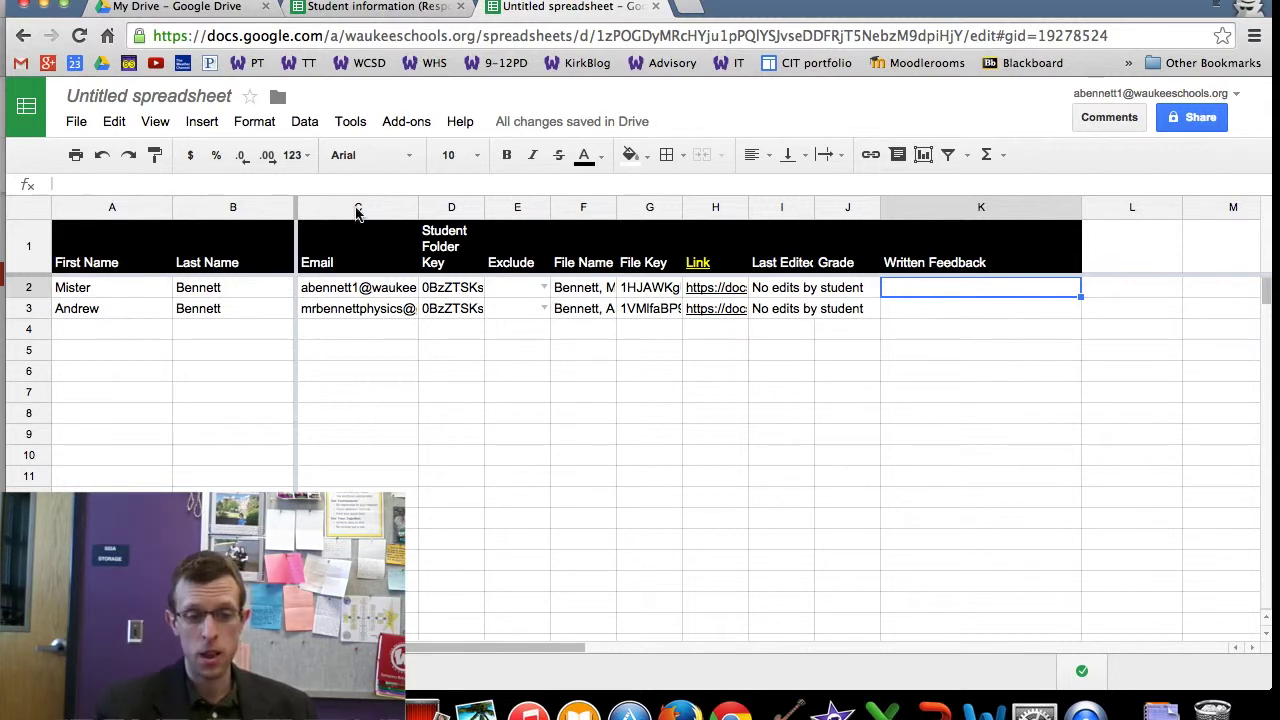
Look through the Doctopus add-on's management and assessment commands and open its Assignment Tools Panel.
left_click(402, 127)
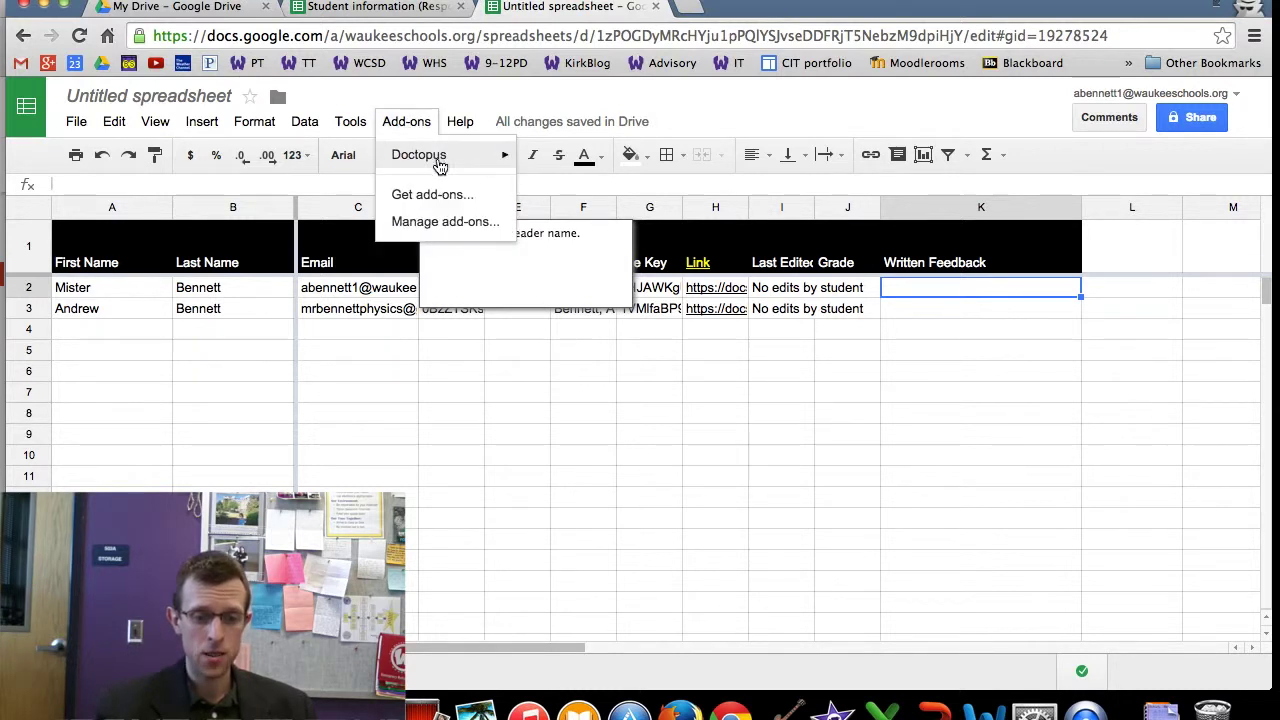
mouse_move(441, 166)
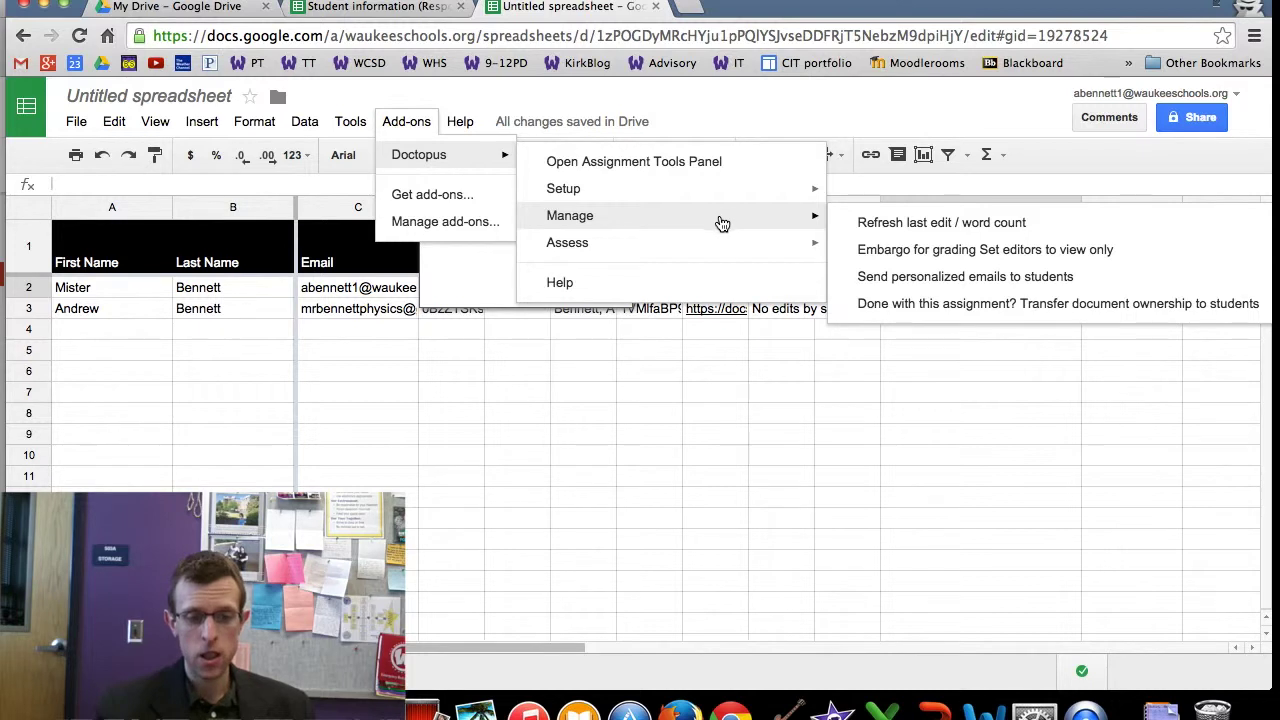
mouse_move(740, 246)
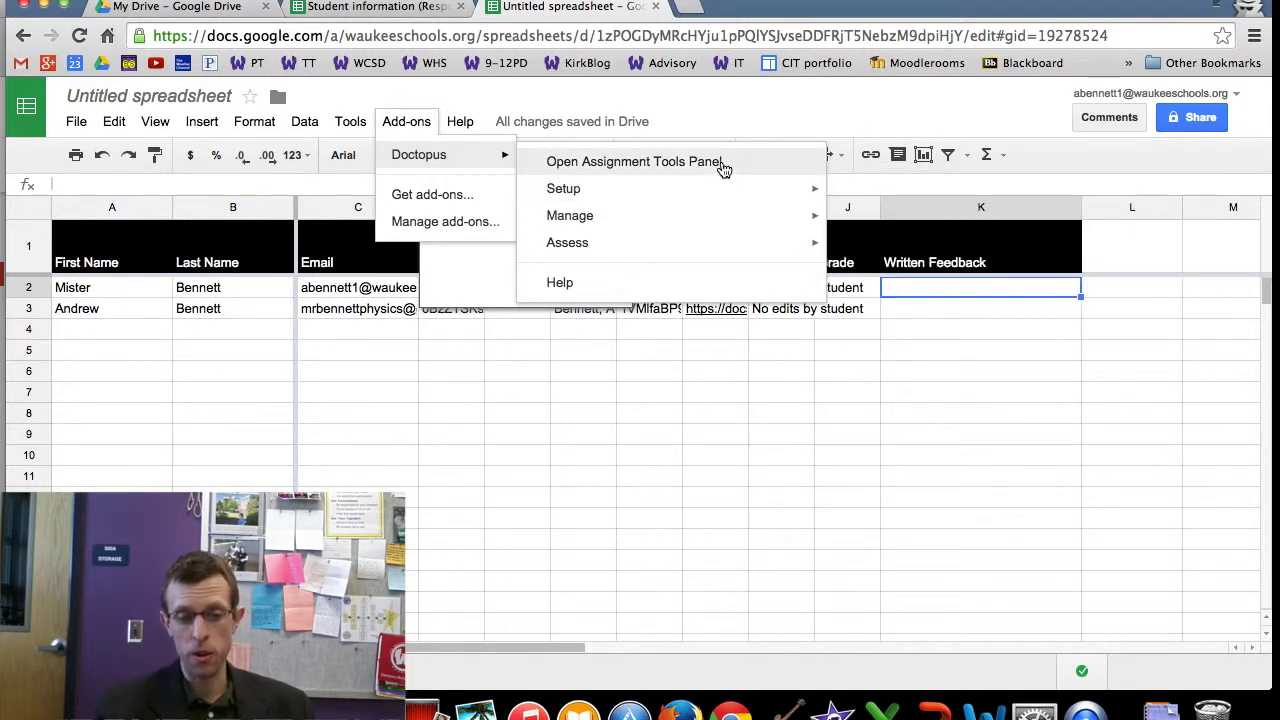
left_click(722, 163)
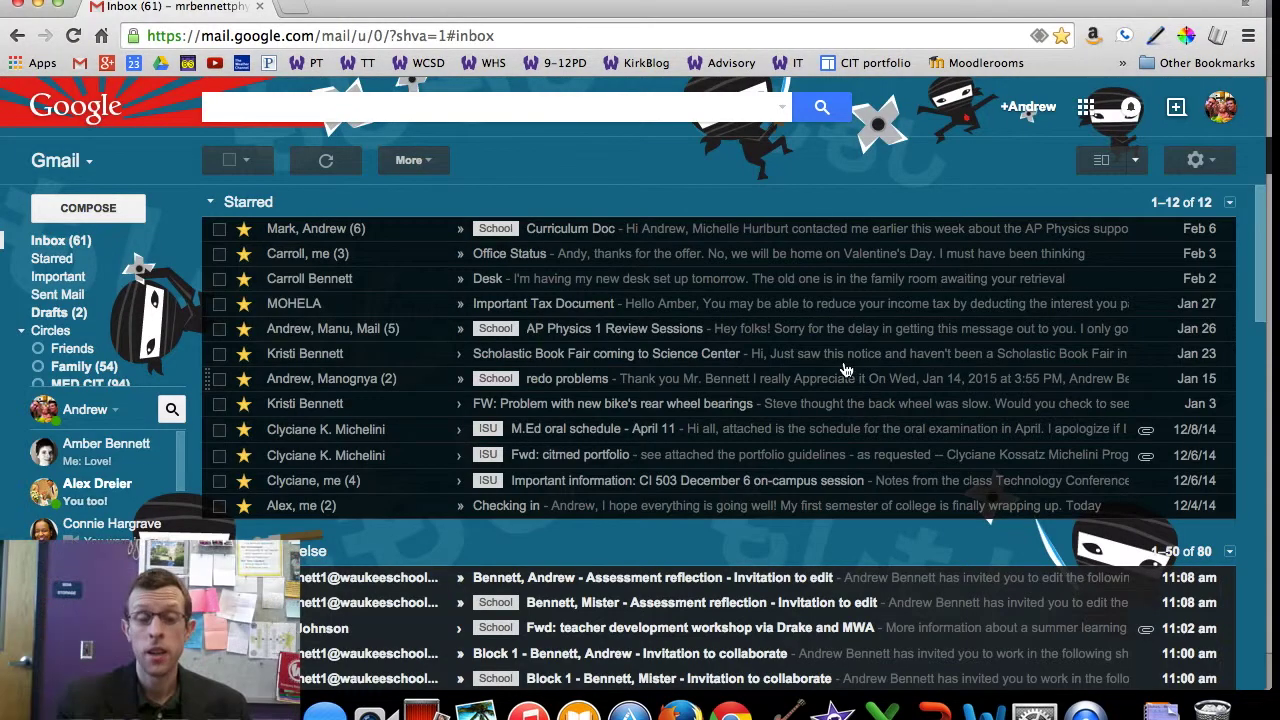
In the student's Gmail inbox, open the newest Assessment reflection edit invitation and view the shared document in Google Docs.
left_click(745, 580)
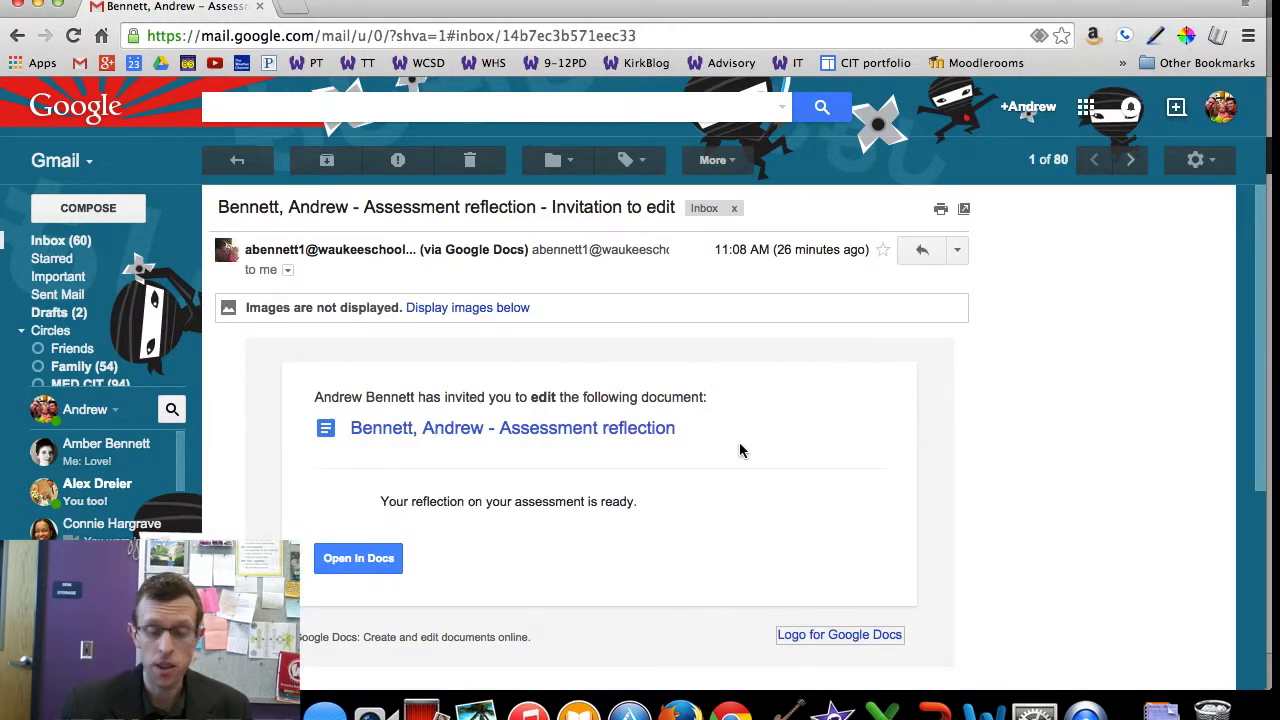
left_click(518, 430)
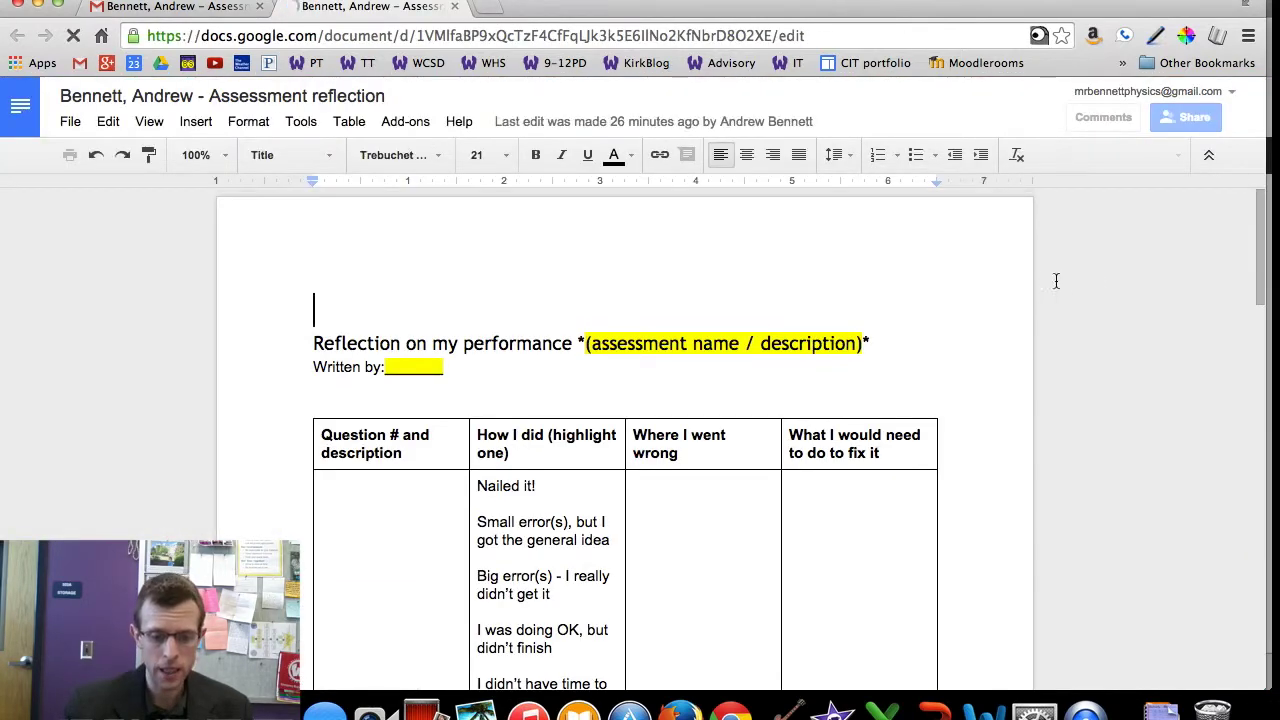
scroll(1000, 288, "down", 1)
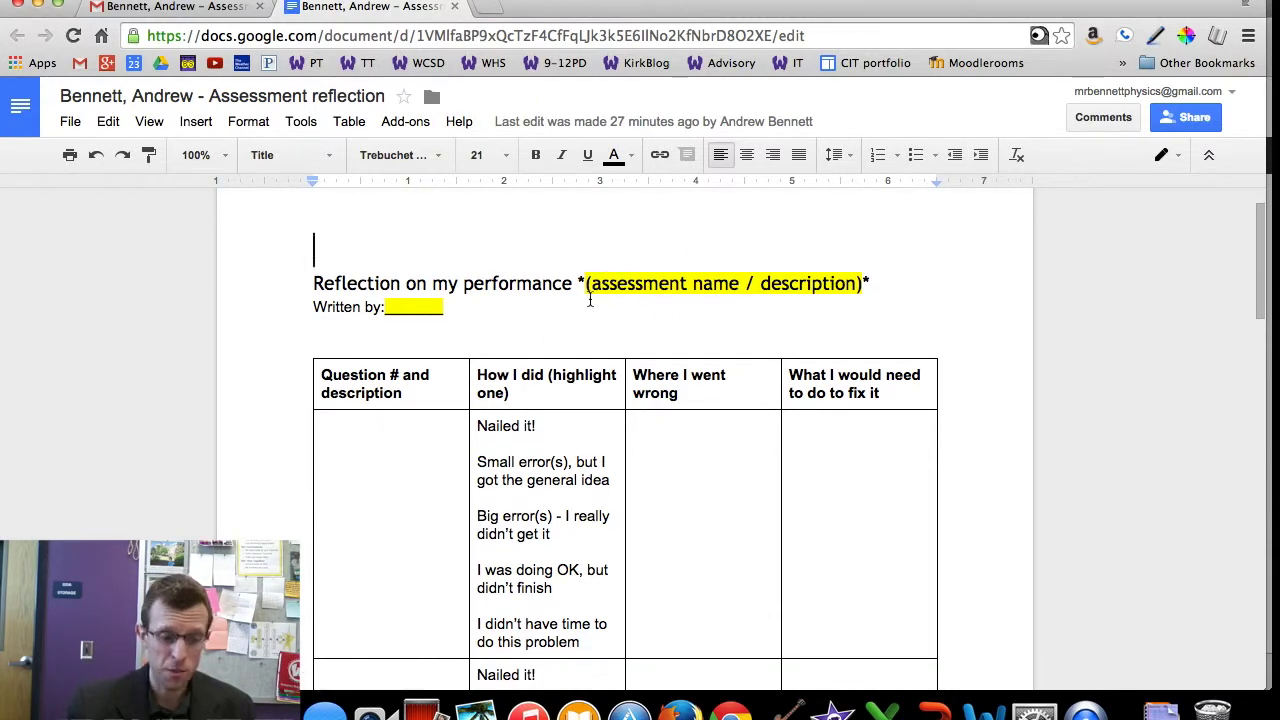
Enter "1 - preterite vs. imperfect" as the question number and description in the reflection table's first empty row.
scroll(805, 282, "down", 1)
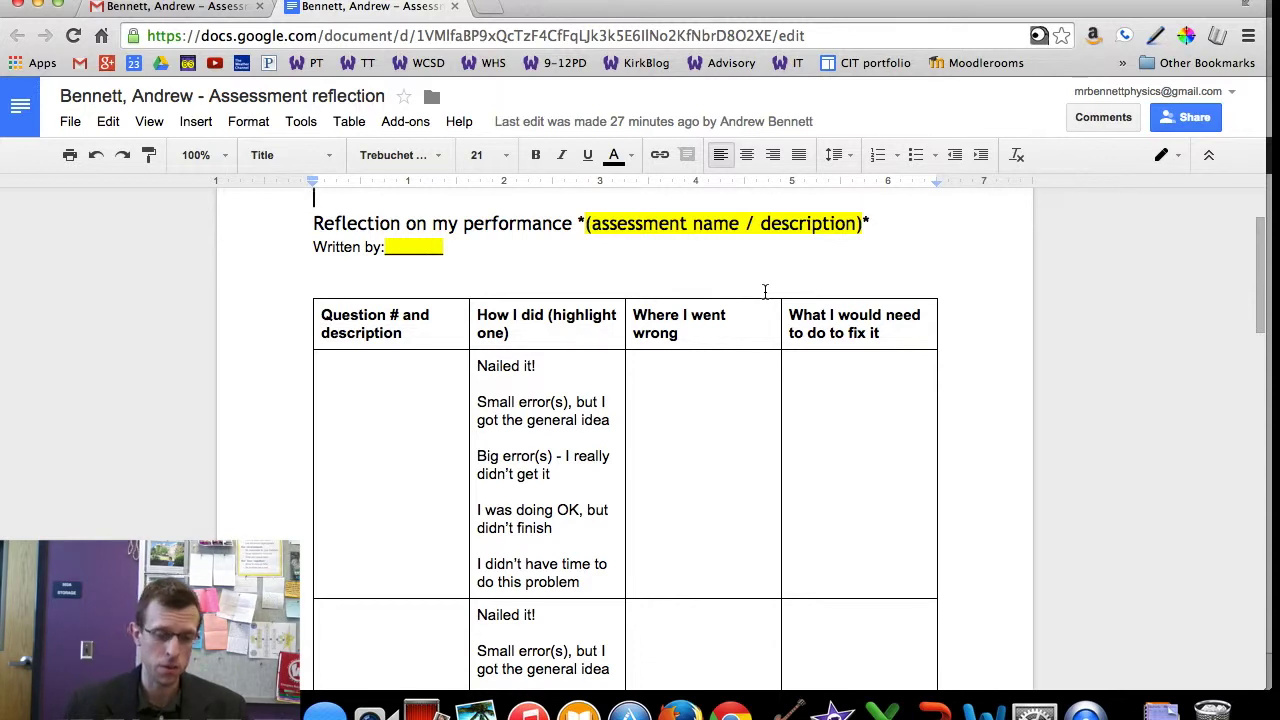
left_click(413, 246)
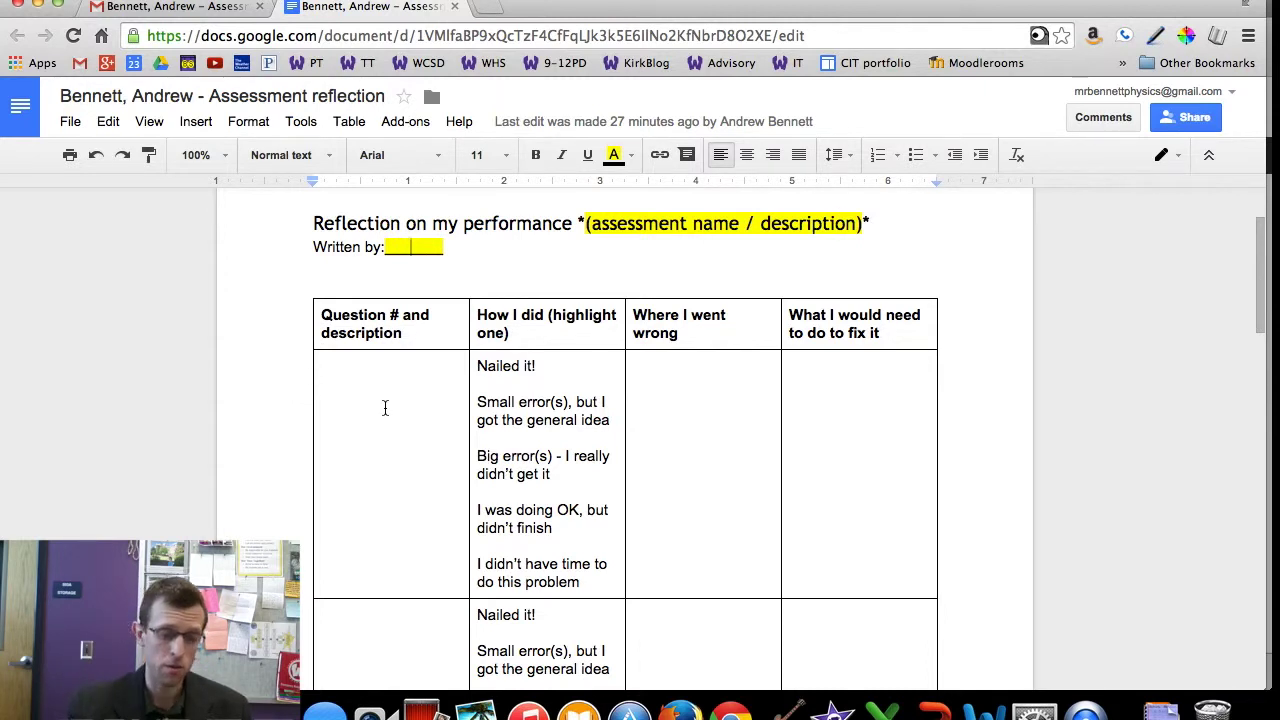
left_click(384, 407)
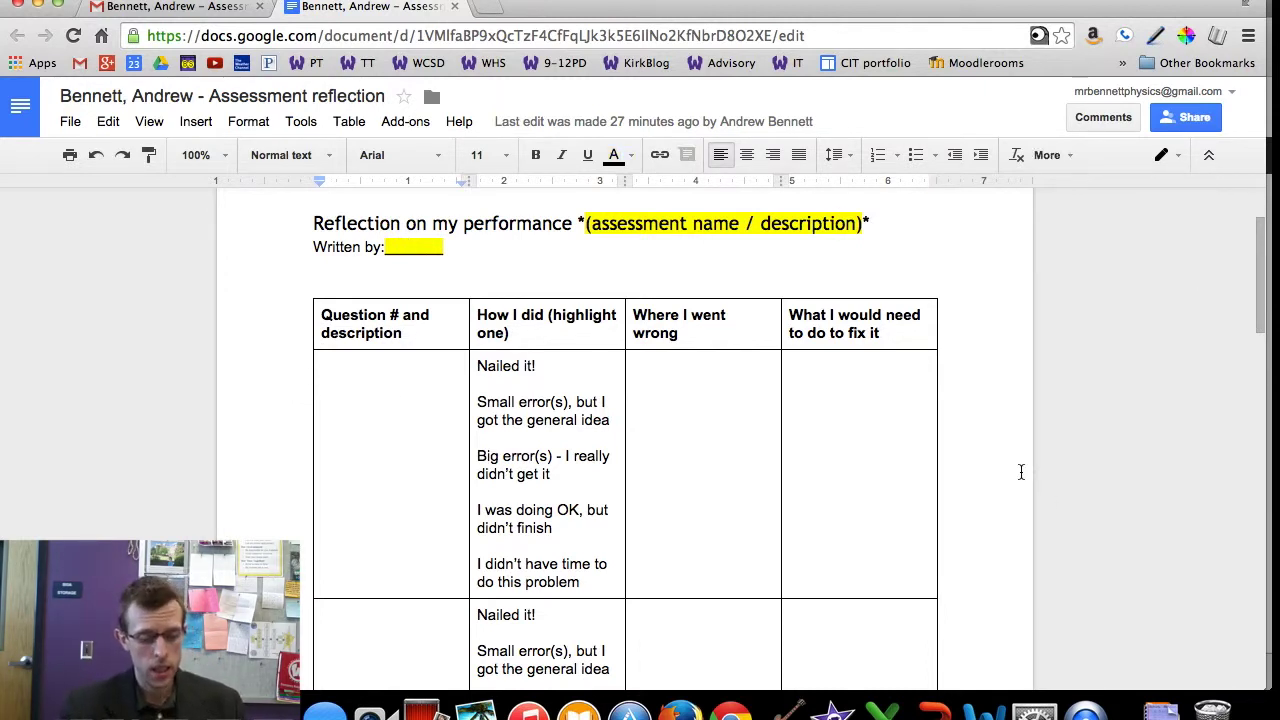
type("1")
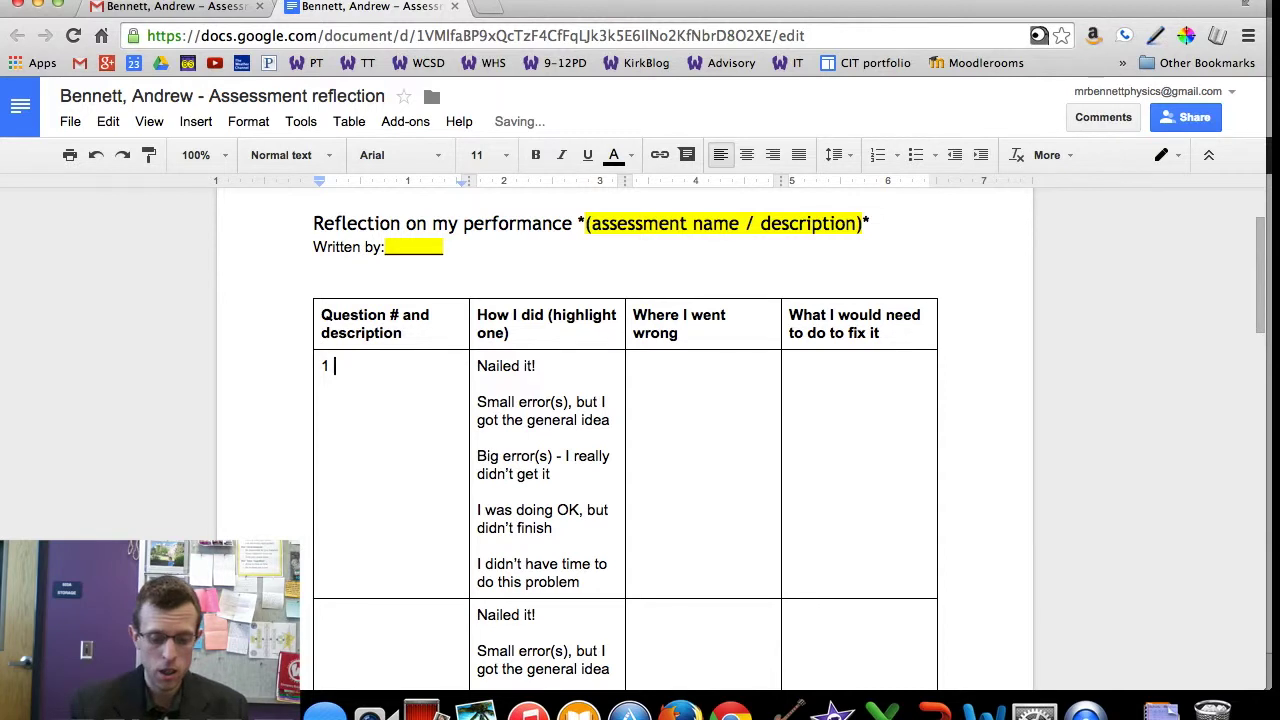
type(" - ")
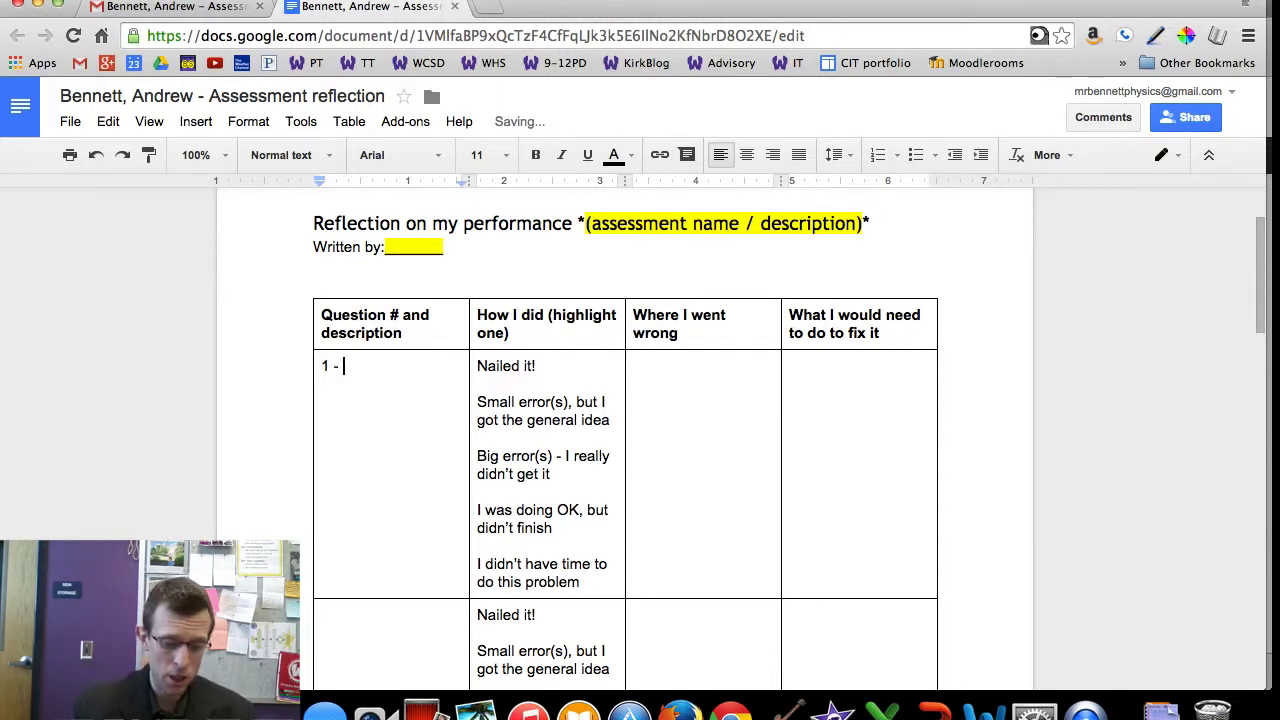
type("preterite vs. ")
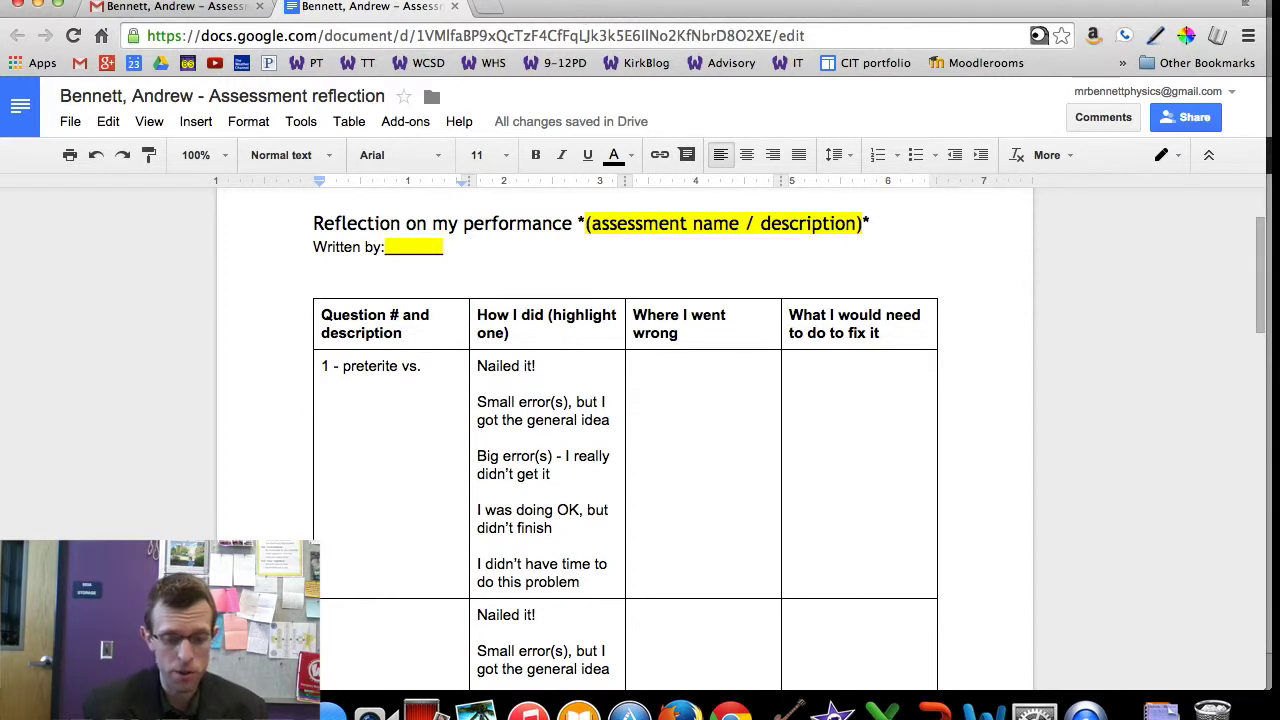
type("impef")
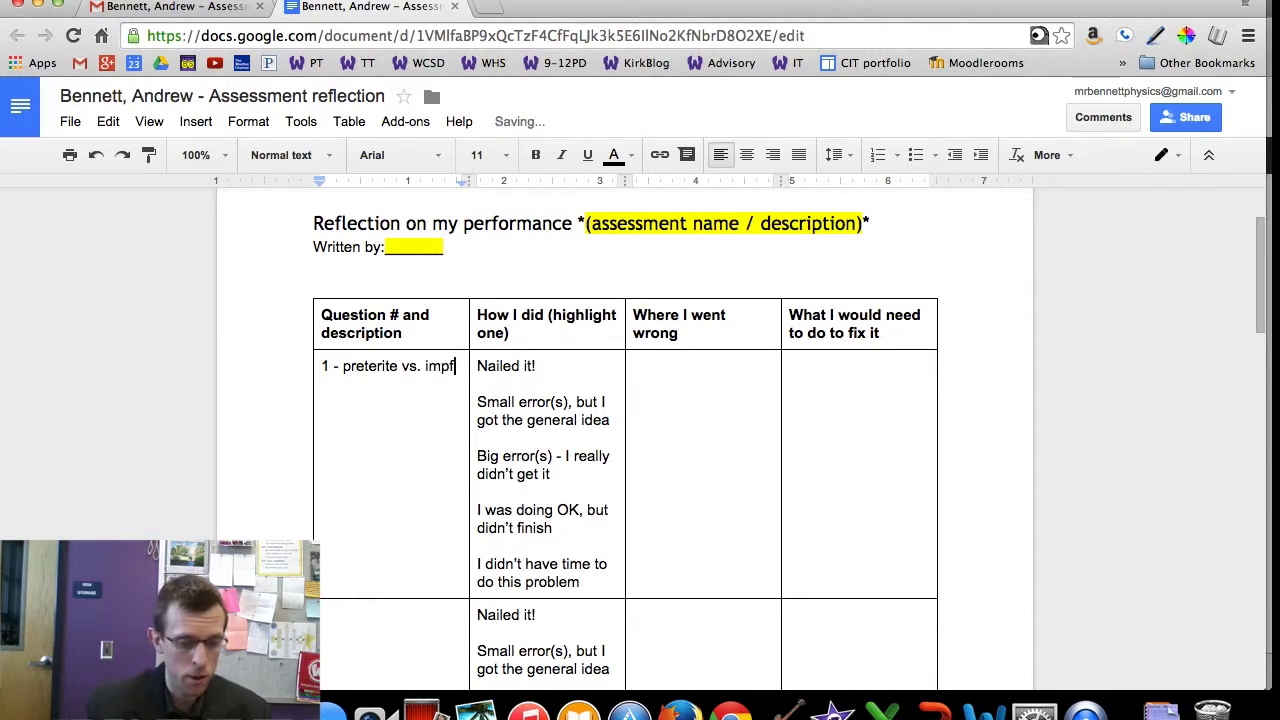
key("BackSpace")
type("erfect")
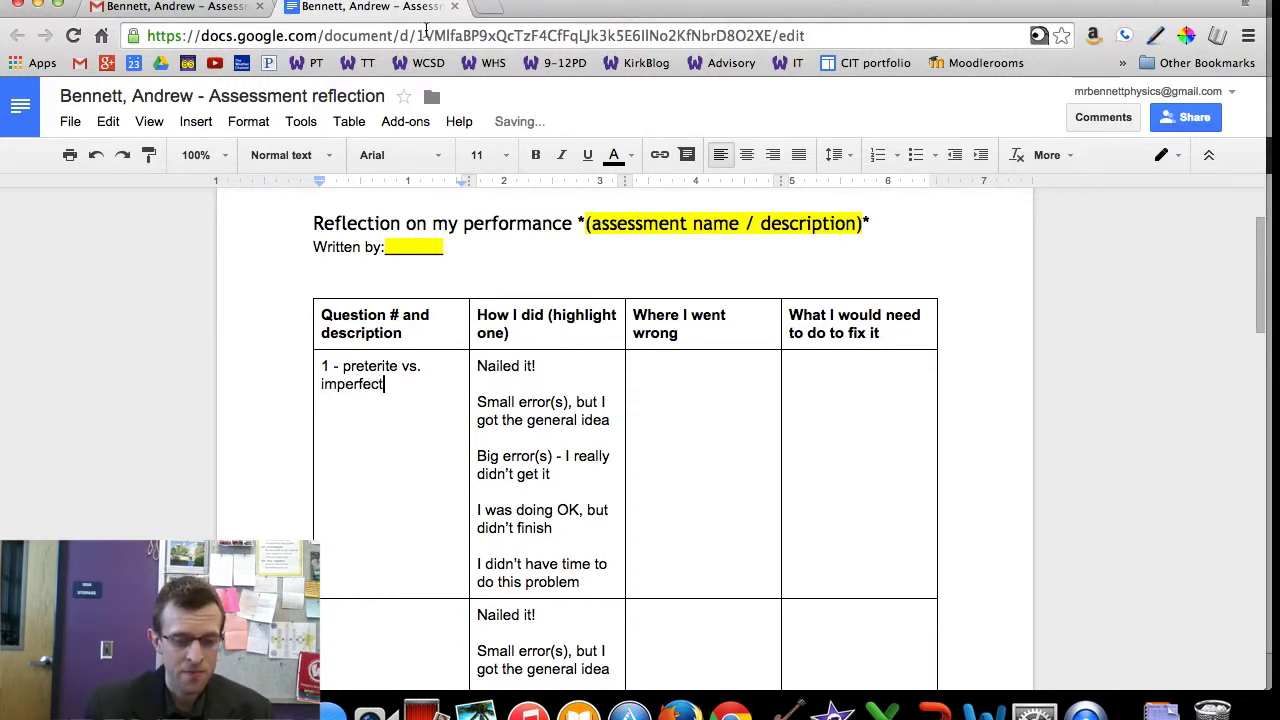
Highlight "Big error(s) - I really didn't get it" in yellow in the first question's How I did cell.
left_click(524, 456)
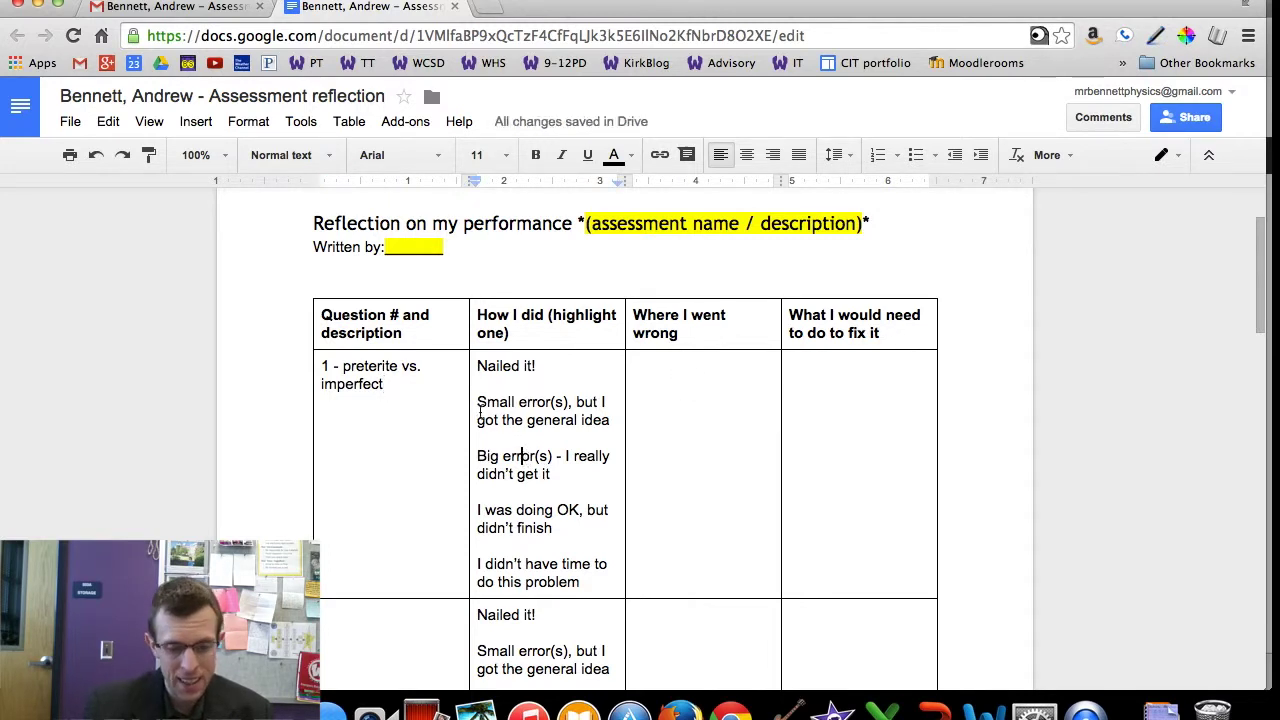
left_click_drag(480, 447, 514, 478)
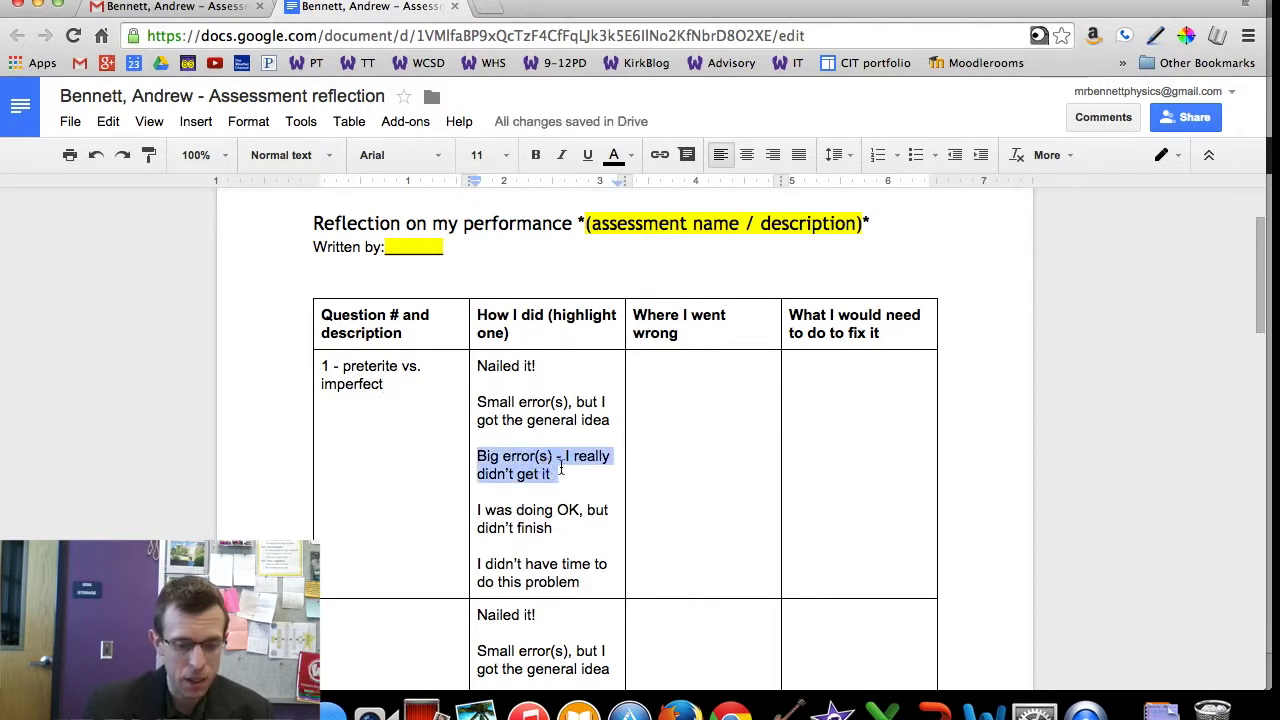
left_click(615, 156)
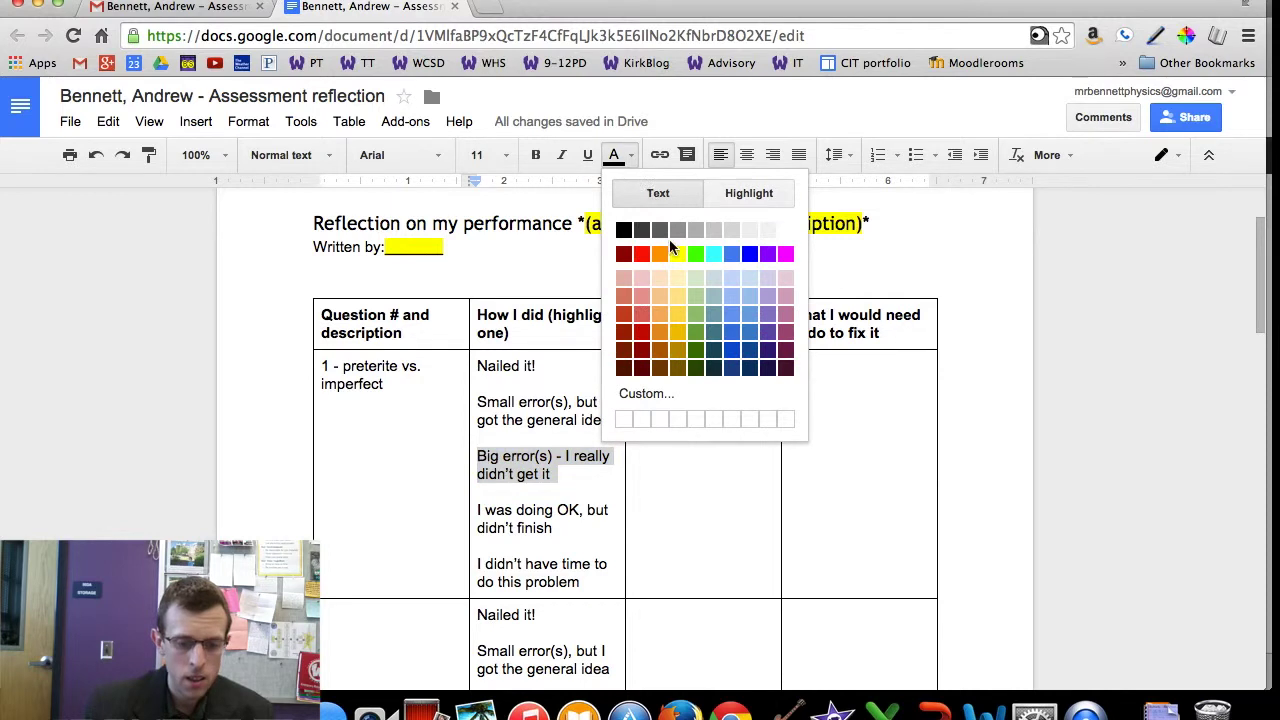
left_click(745, 193)
left_click(678, 275)
Enter "should be imperfect" in the first question's Where I went wrong cell.
left_click(769, 431)
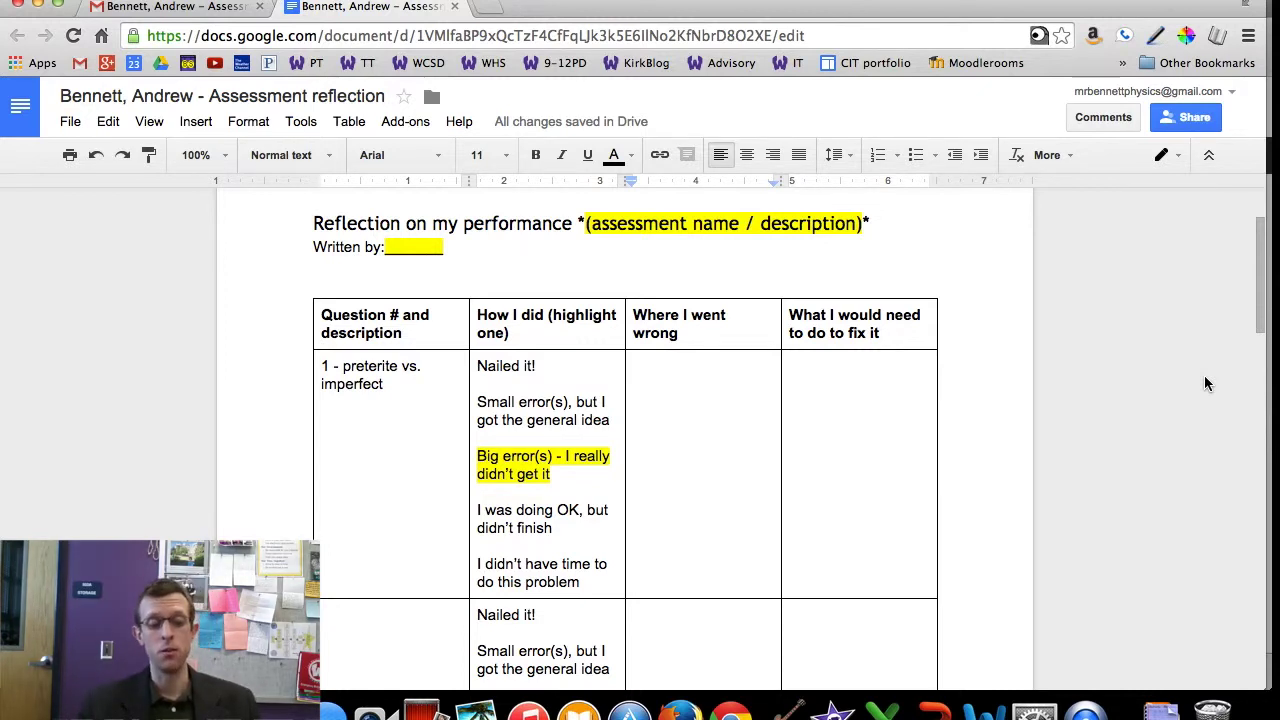
type("sh")
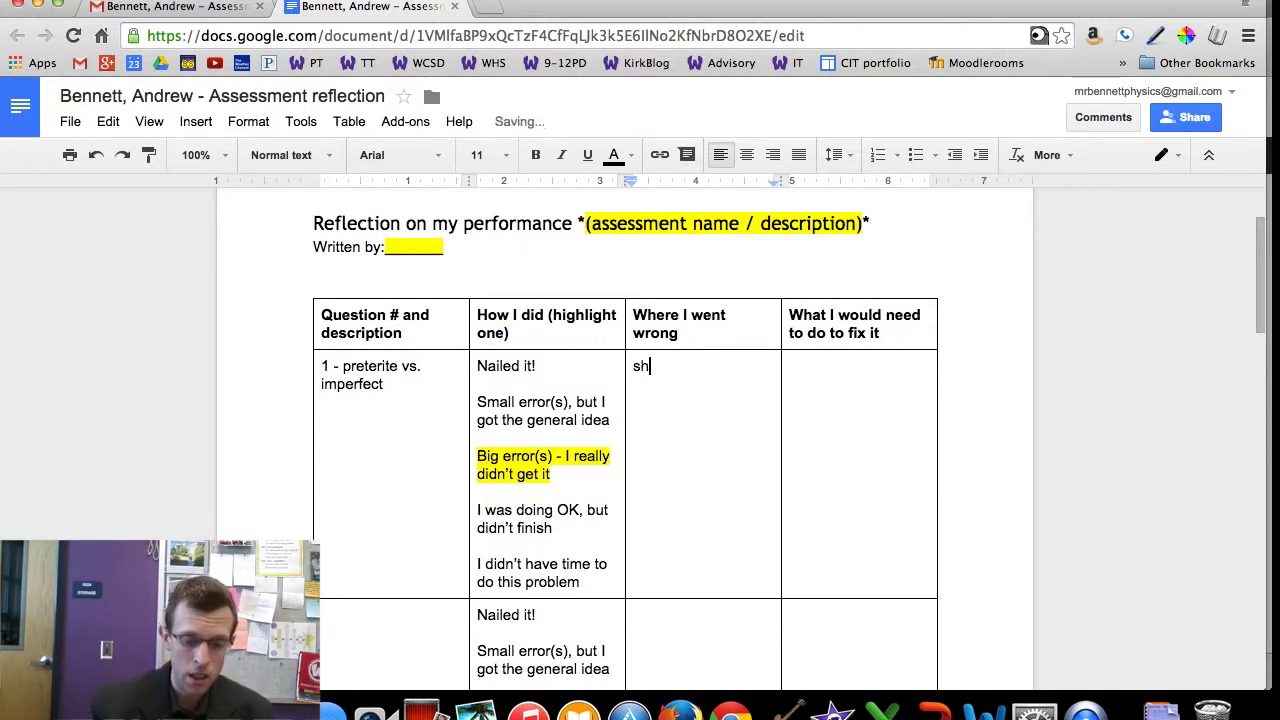
type("ould be imperfect")
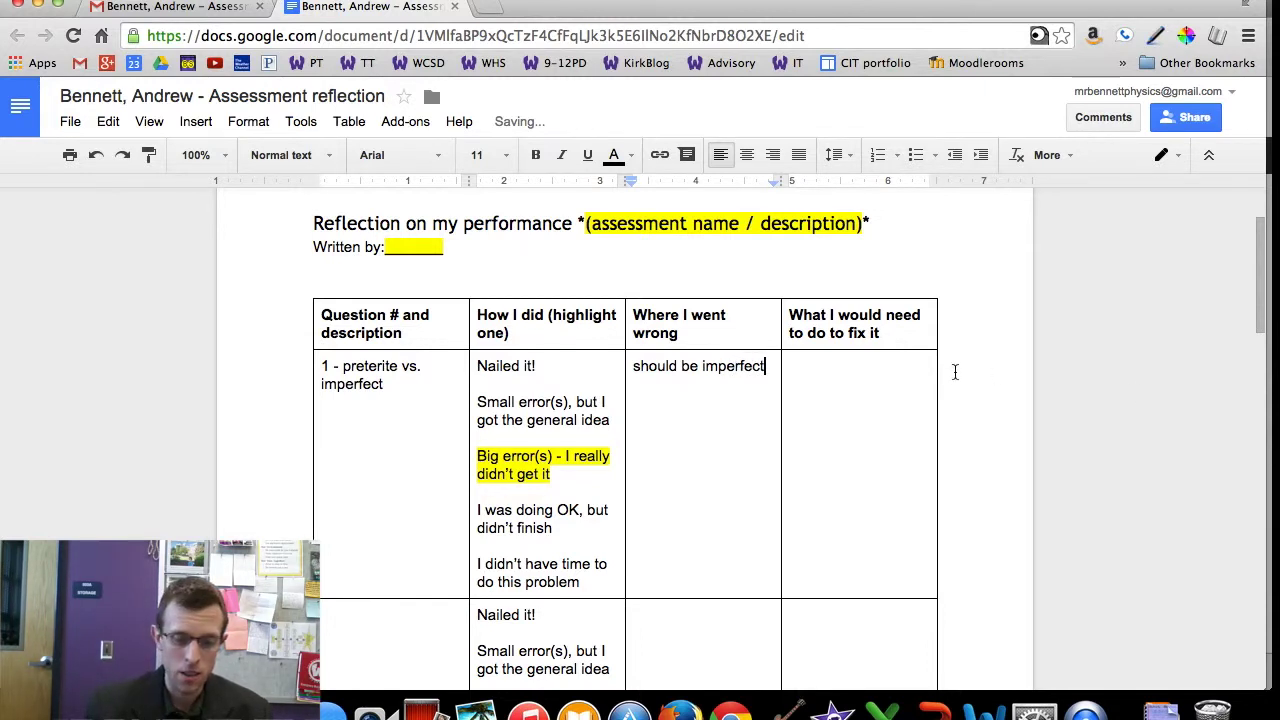
Enter "change form of Ir to imperfect" in the first question's What I would need to do to fix it cell.
left_click(901, 379)
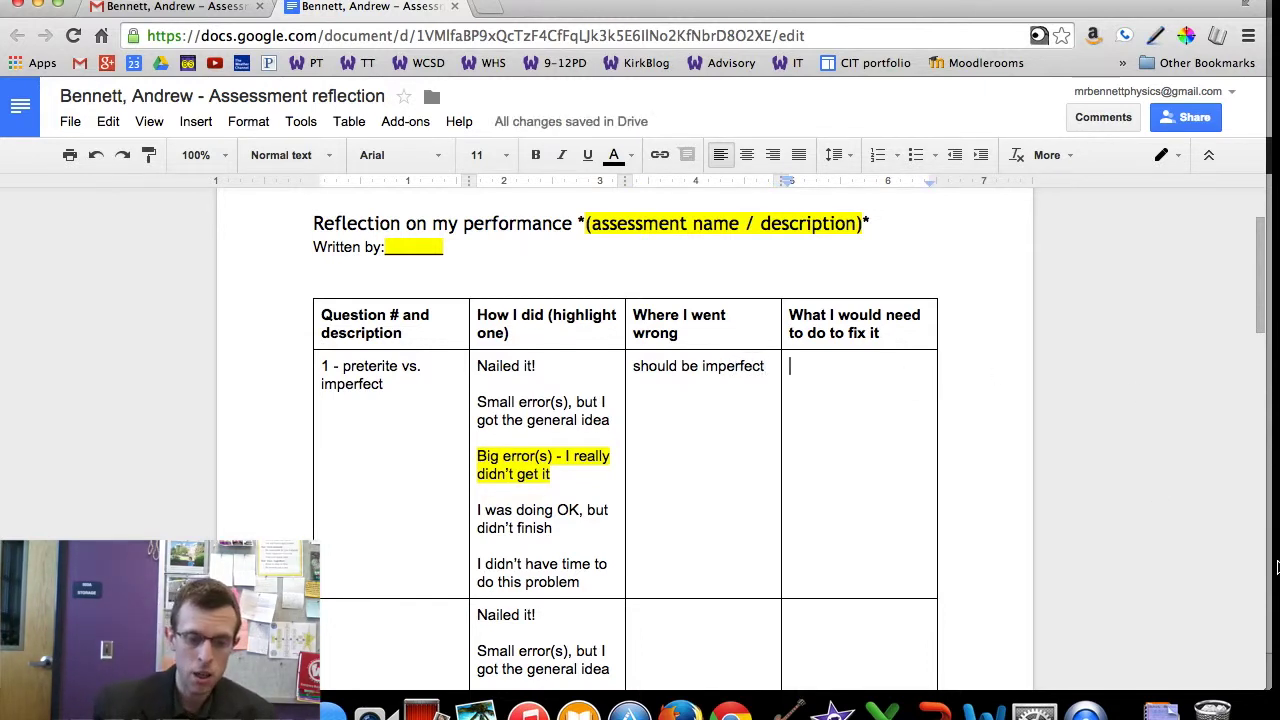
type("chag")
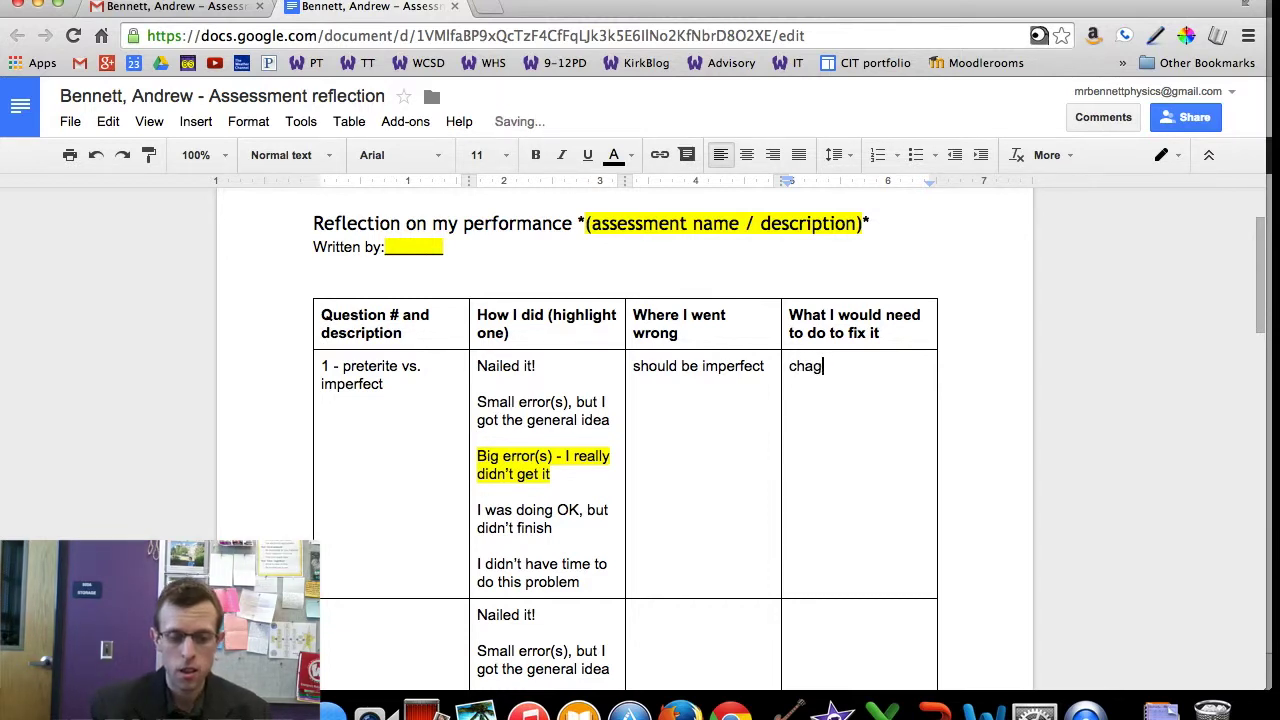
key("BackSpace")
type("nge for")
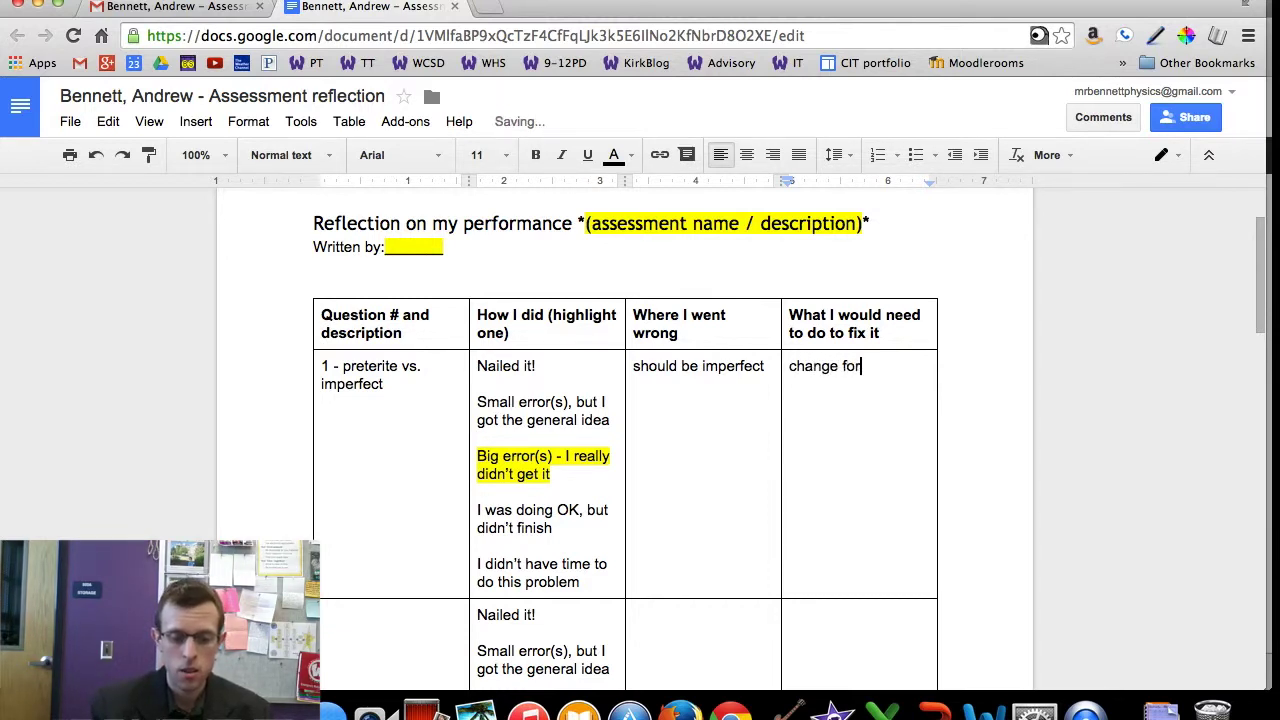
type("m of Ir to imp")
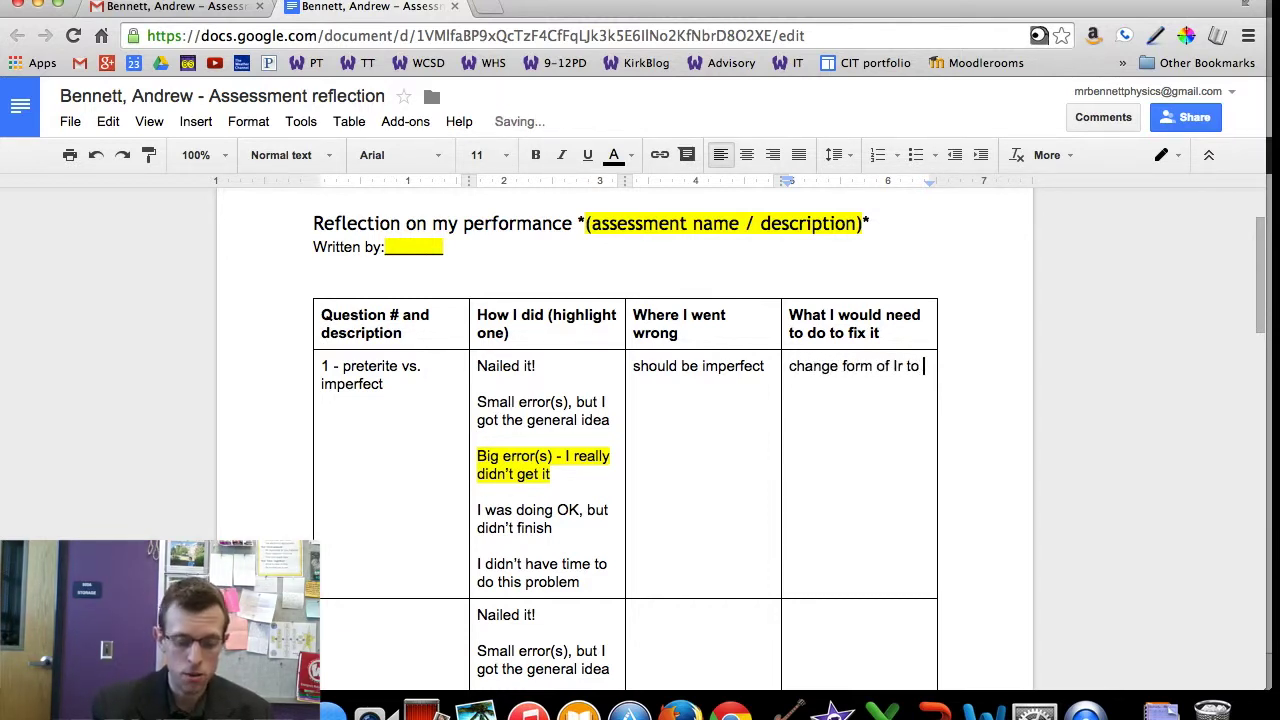
key("BackSpace")
key("BackSpace")
type("pee")
type("fect")
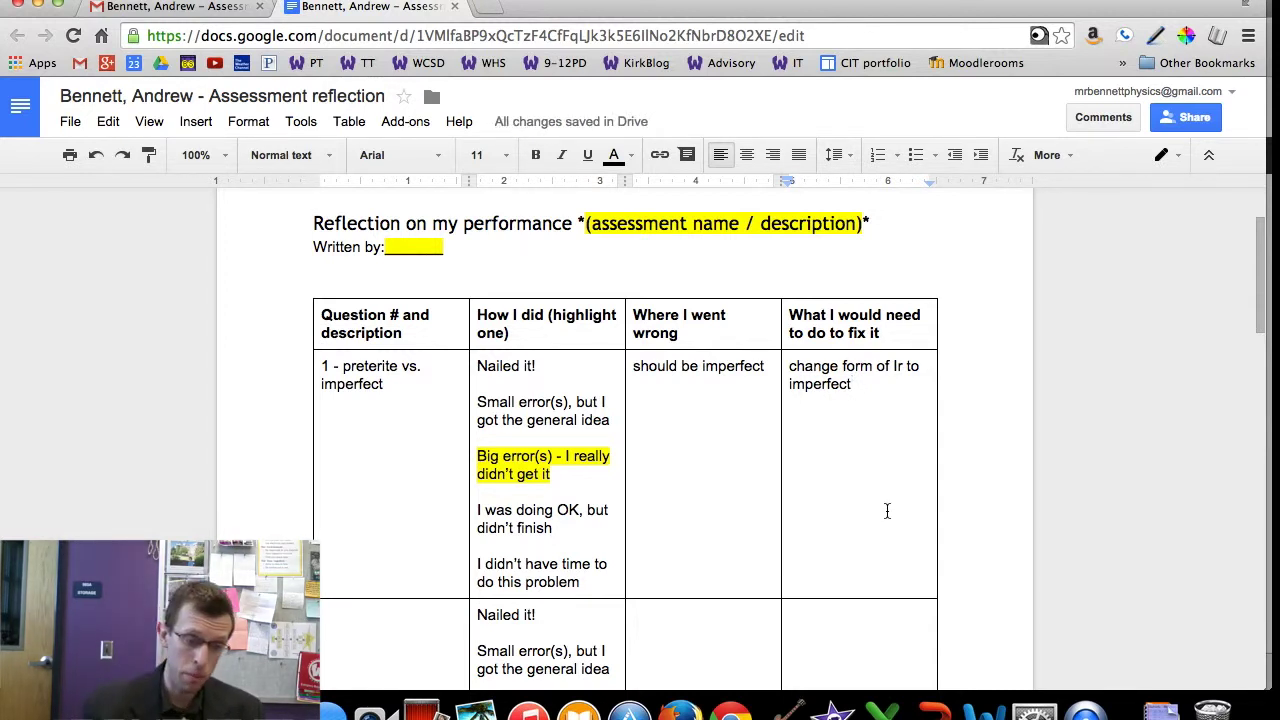
Switch to the teacher's roster in Google Sheets and refresh the edits and counts with Doctopus.
left_click(430, 0)
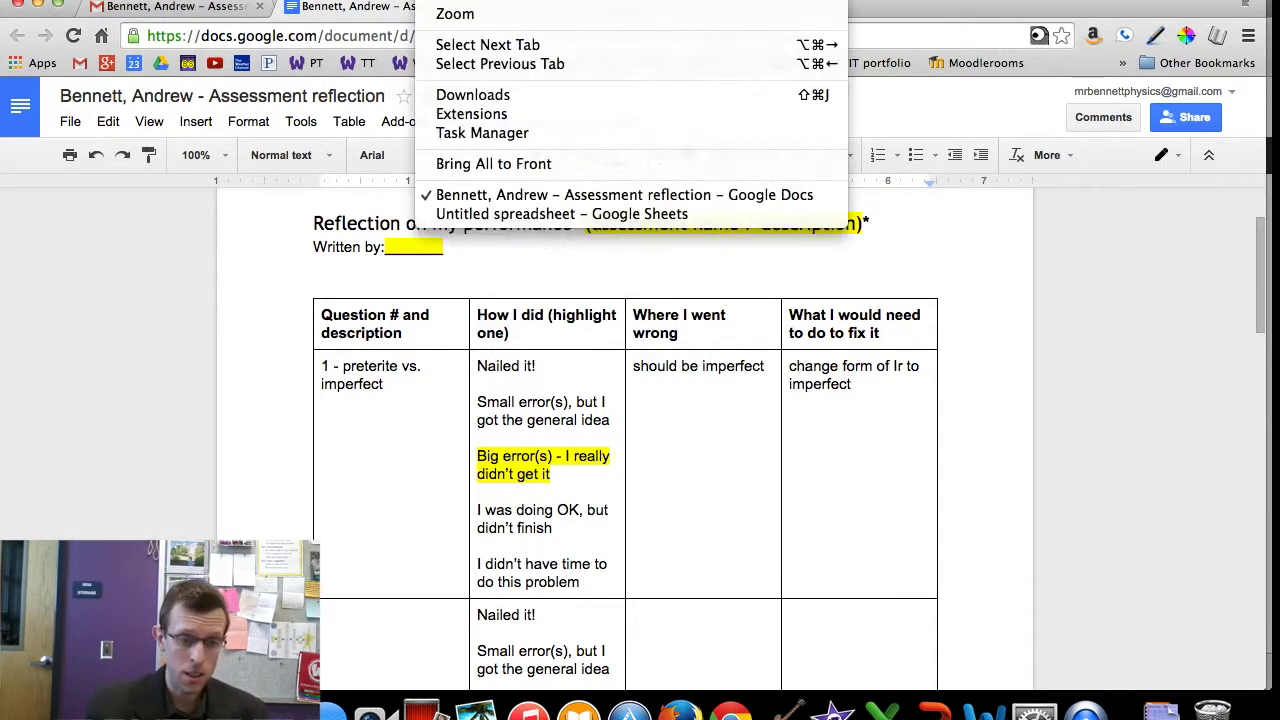
left_click(557, 213)
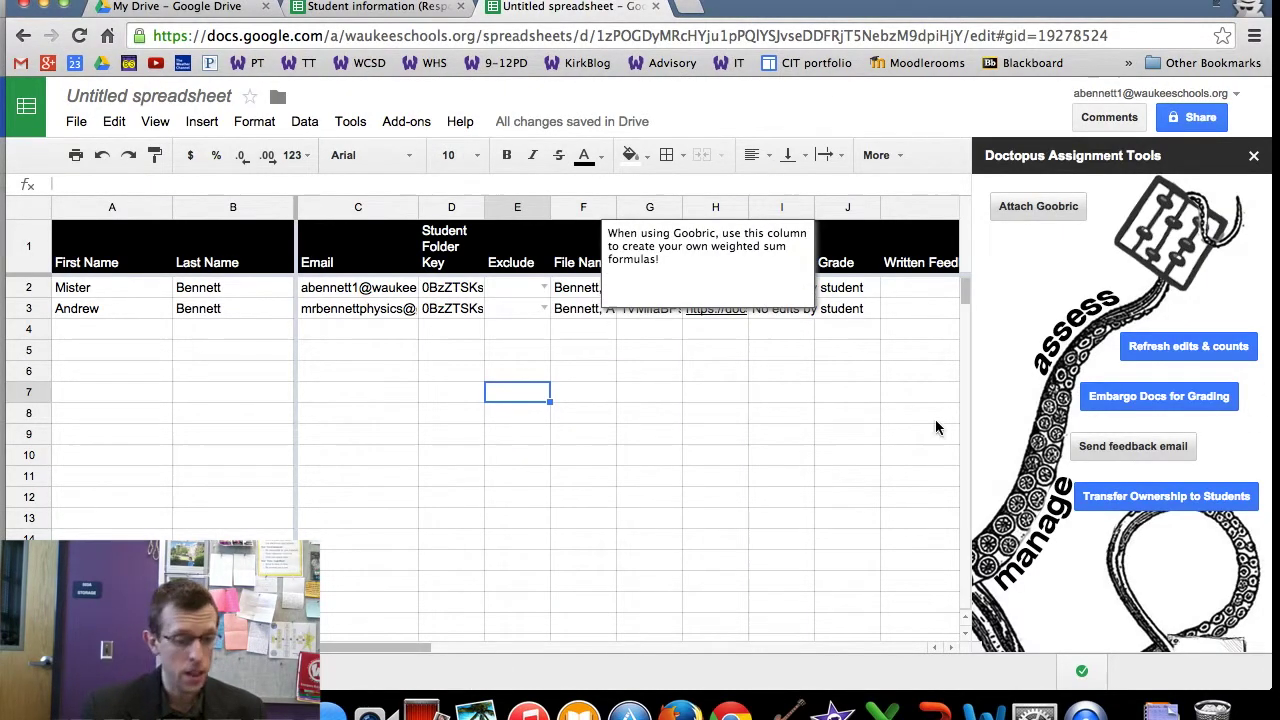
left_click(1207, 350)
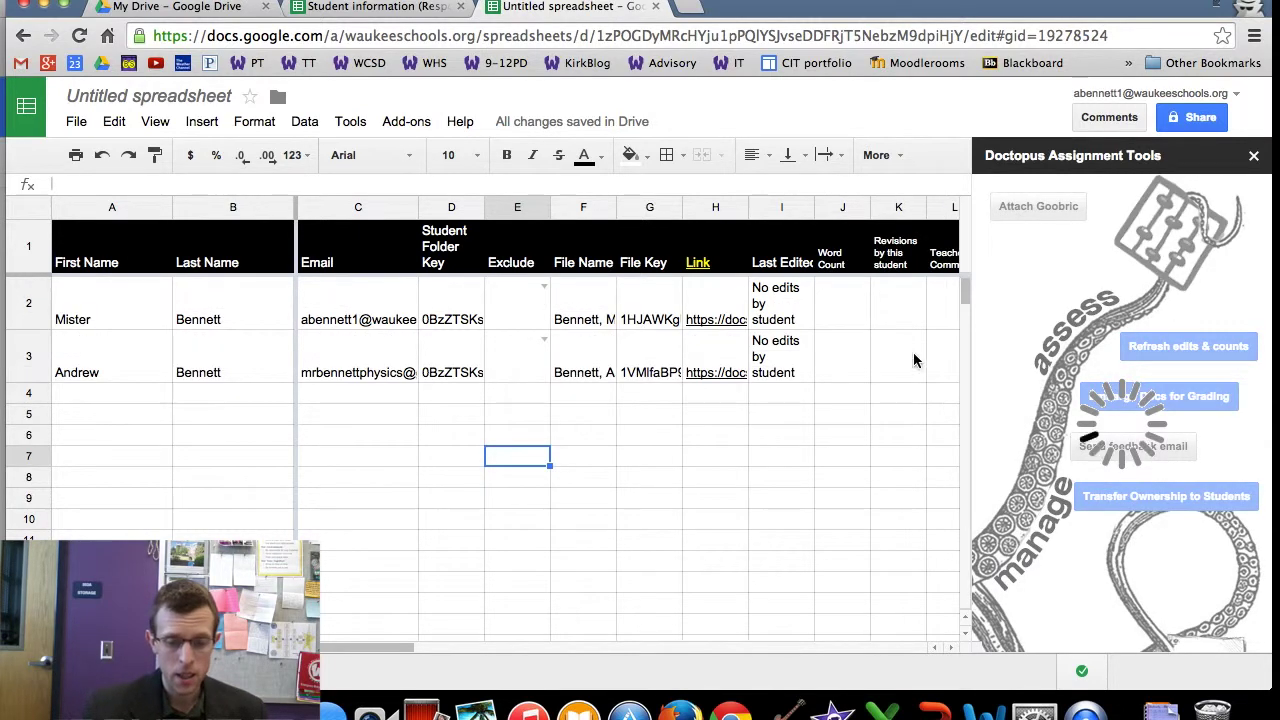
Inspect both students' revision counts and the second student's word count in the roster.
left_click(908, 343)
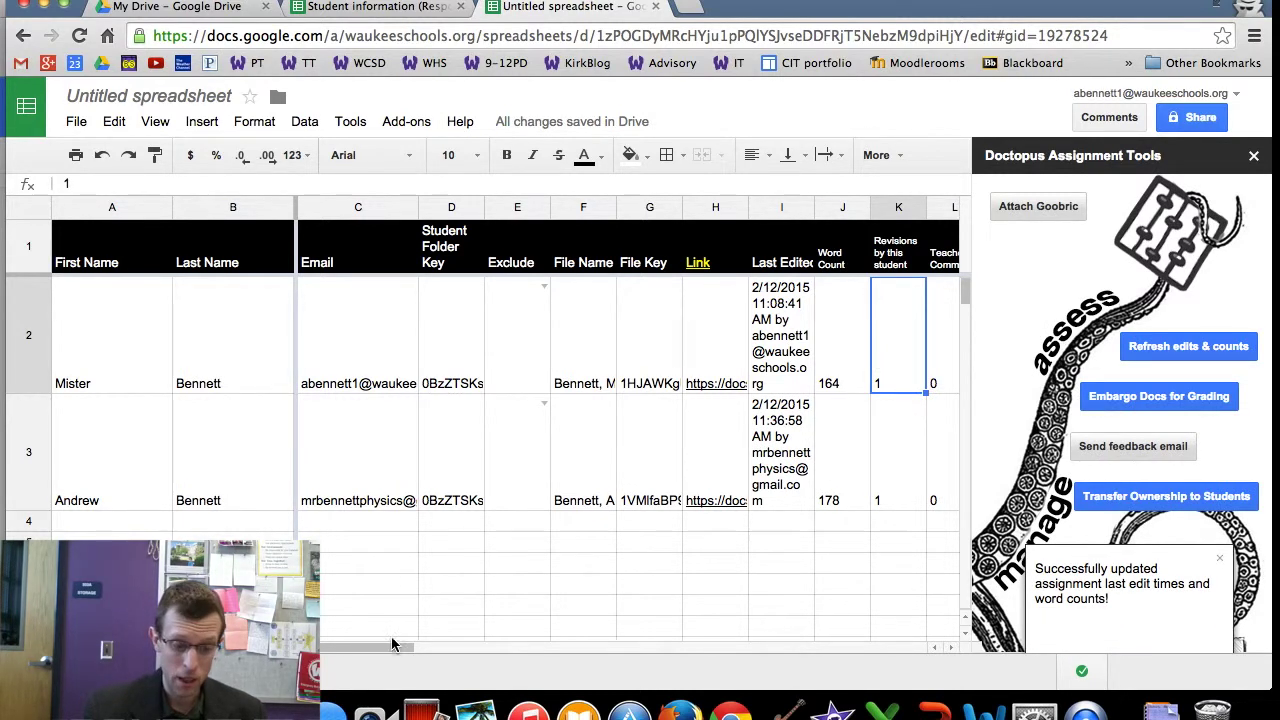
left_click_drag(424, 654, 437, 650)
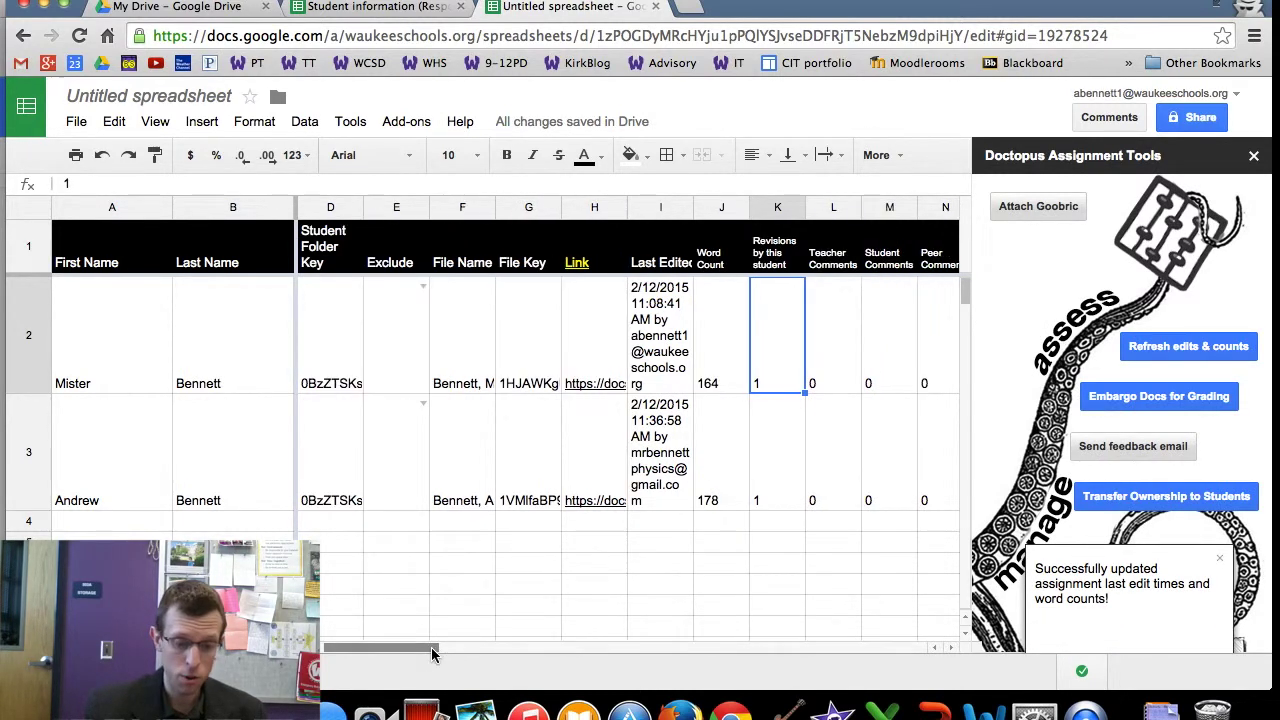
left_click(768, 470)
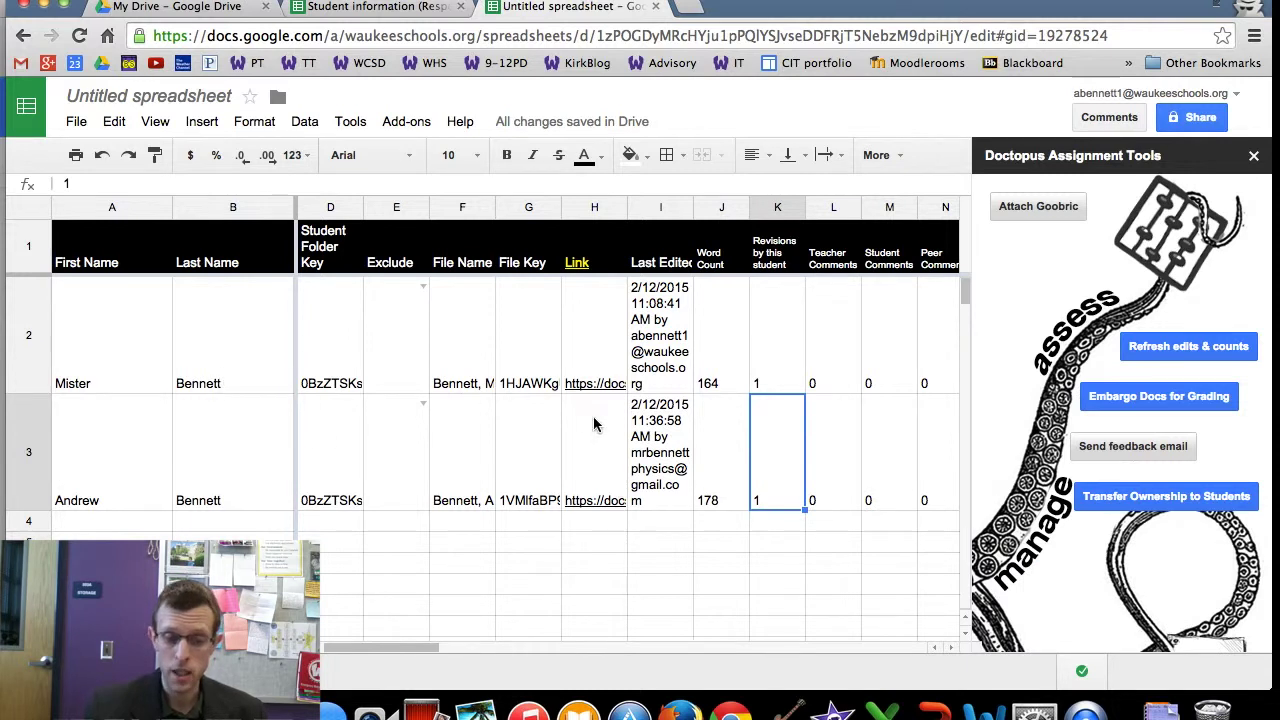
left_click(723, 449)
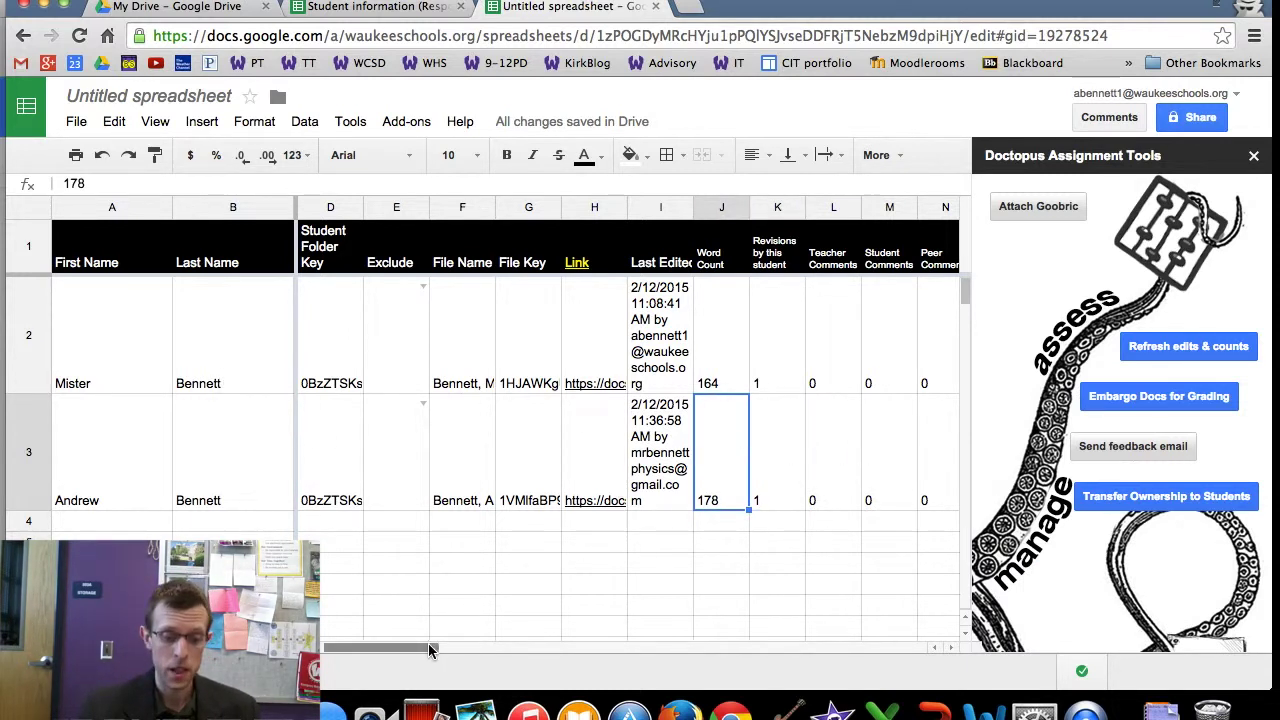
Open the second student's document from its roster link and review the completed reflection row in Google Docs.
left_click(598, 504)
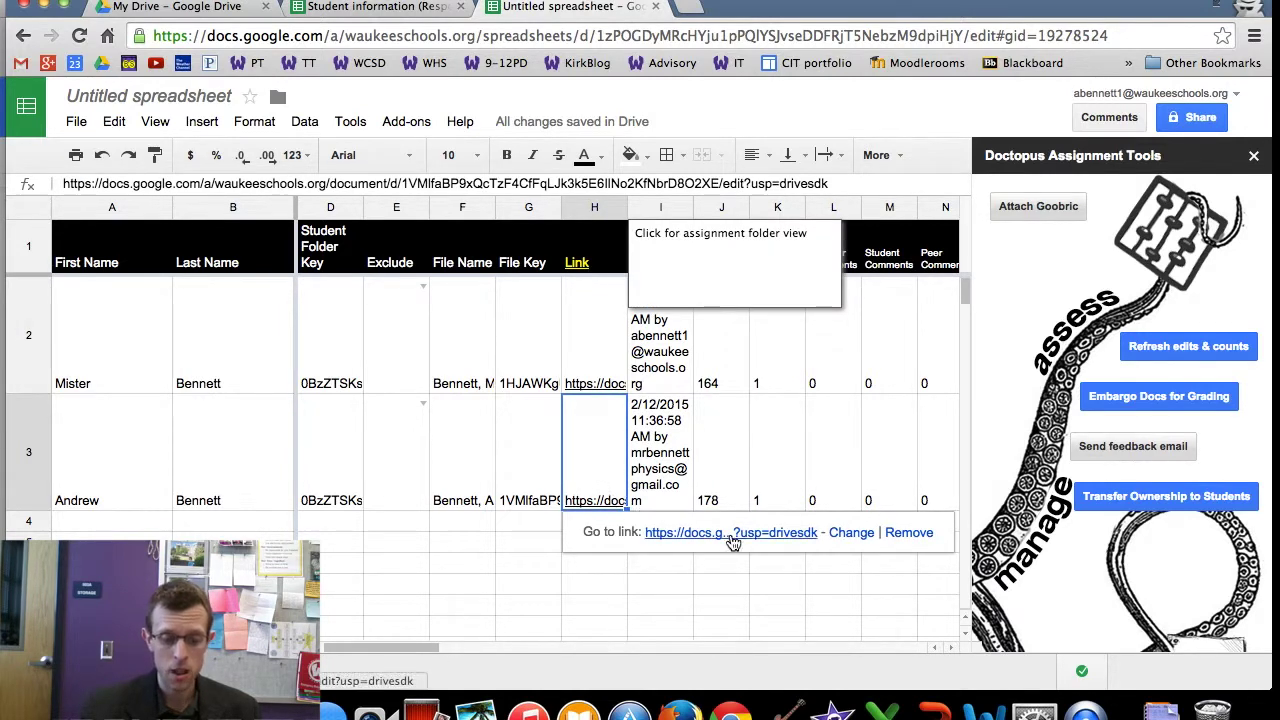
left_click(731, 538)
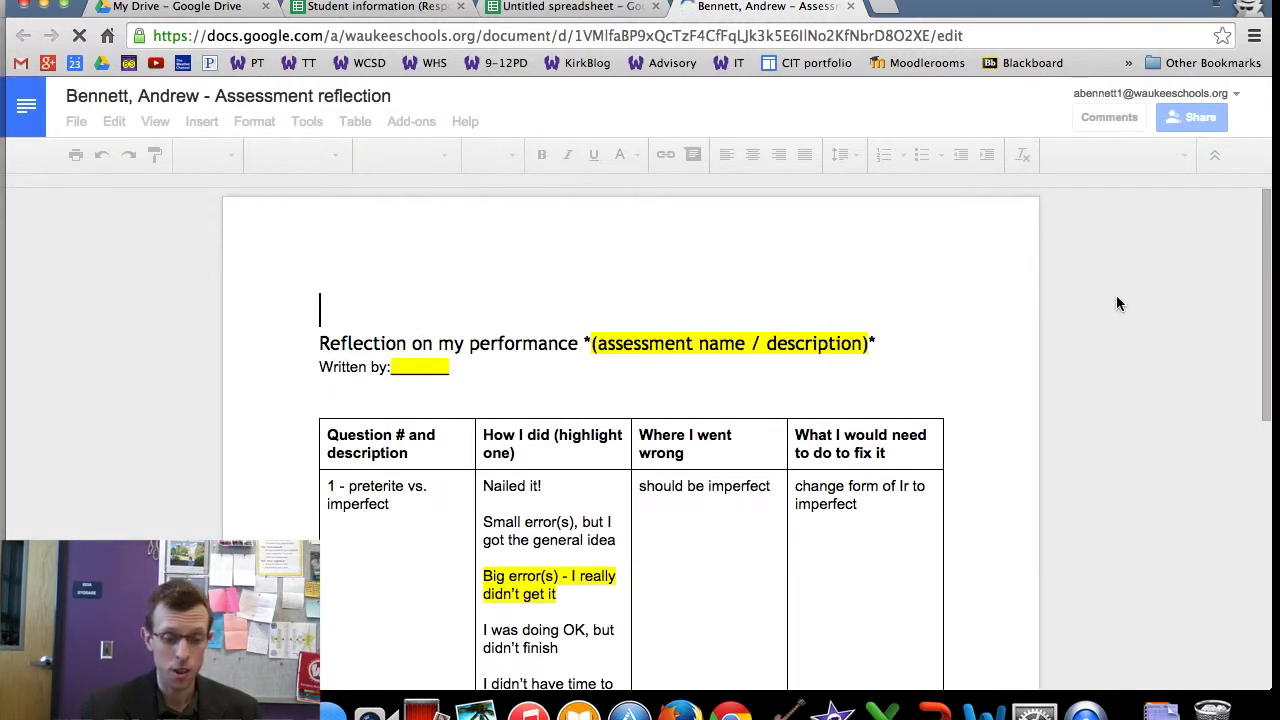
scroll(1079, 289, "down", 2)
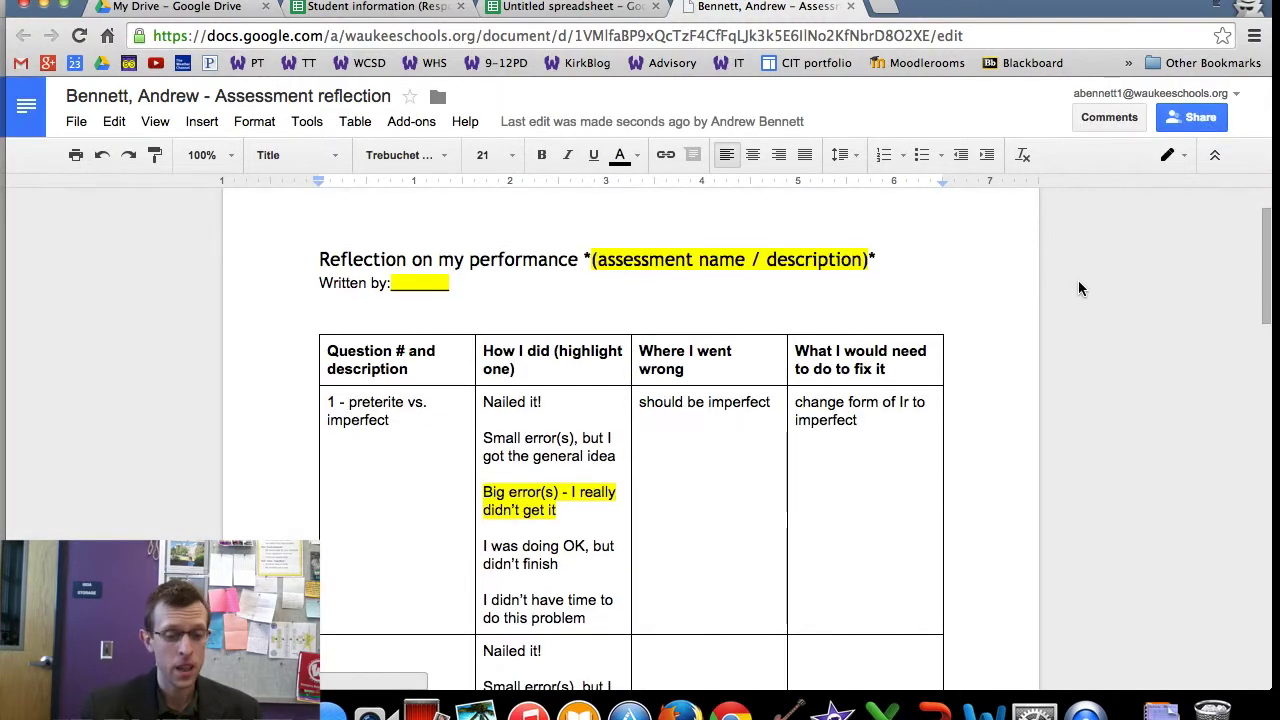
scroll(1079, 289, "down", 1)
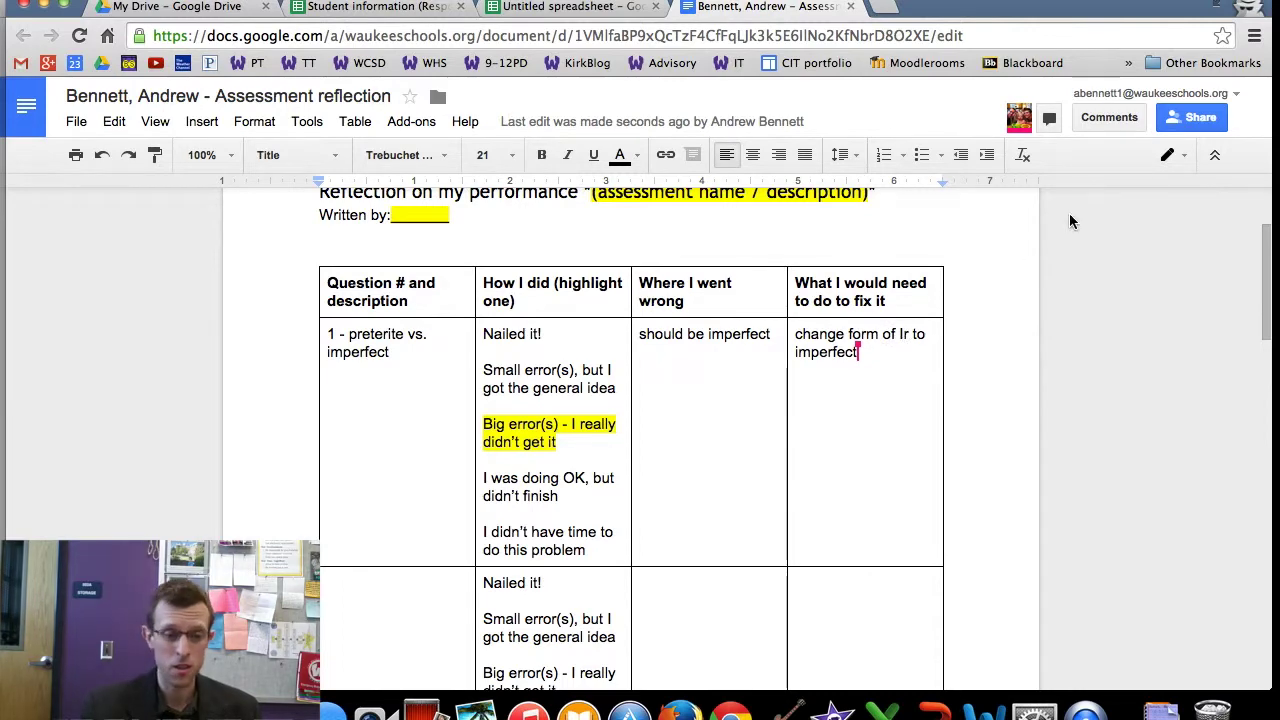
Return to the Doctopus roster in Google Sheets and enter Master as the second student's Grade.
left_click(385, 8)
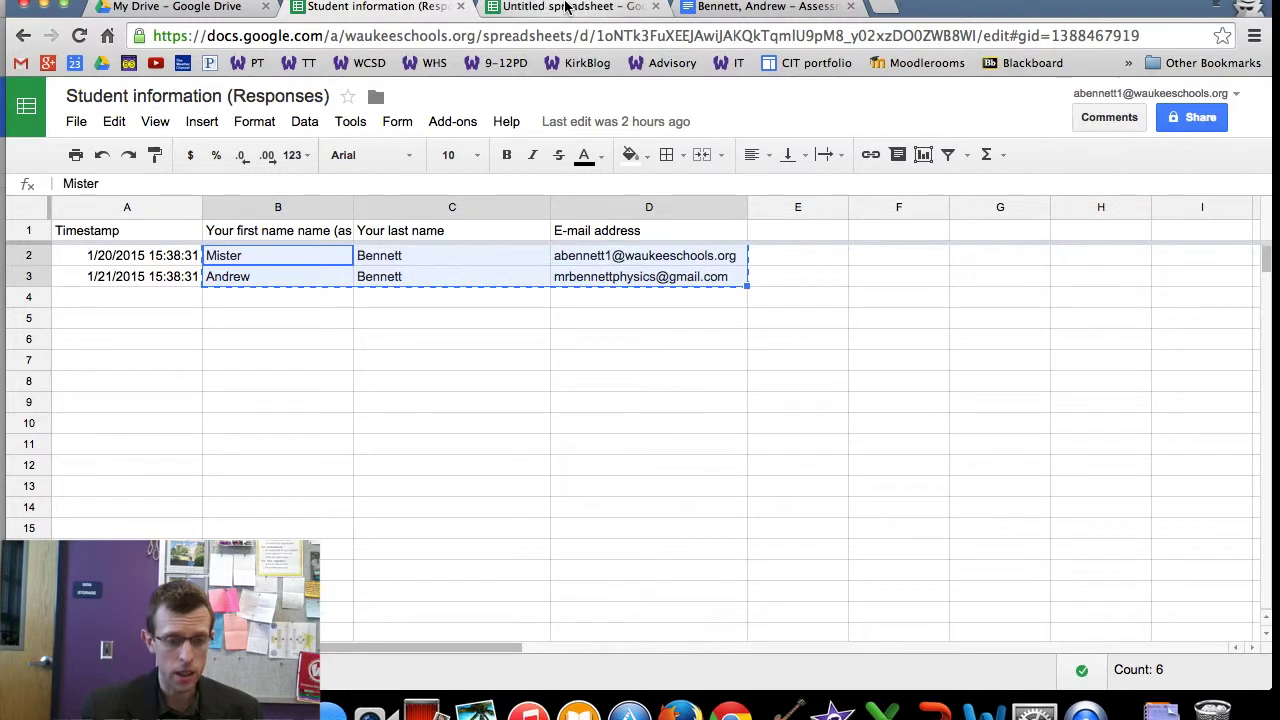
left_click(573, 8)
left_click(778, 369)
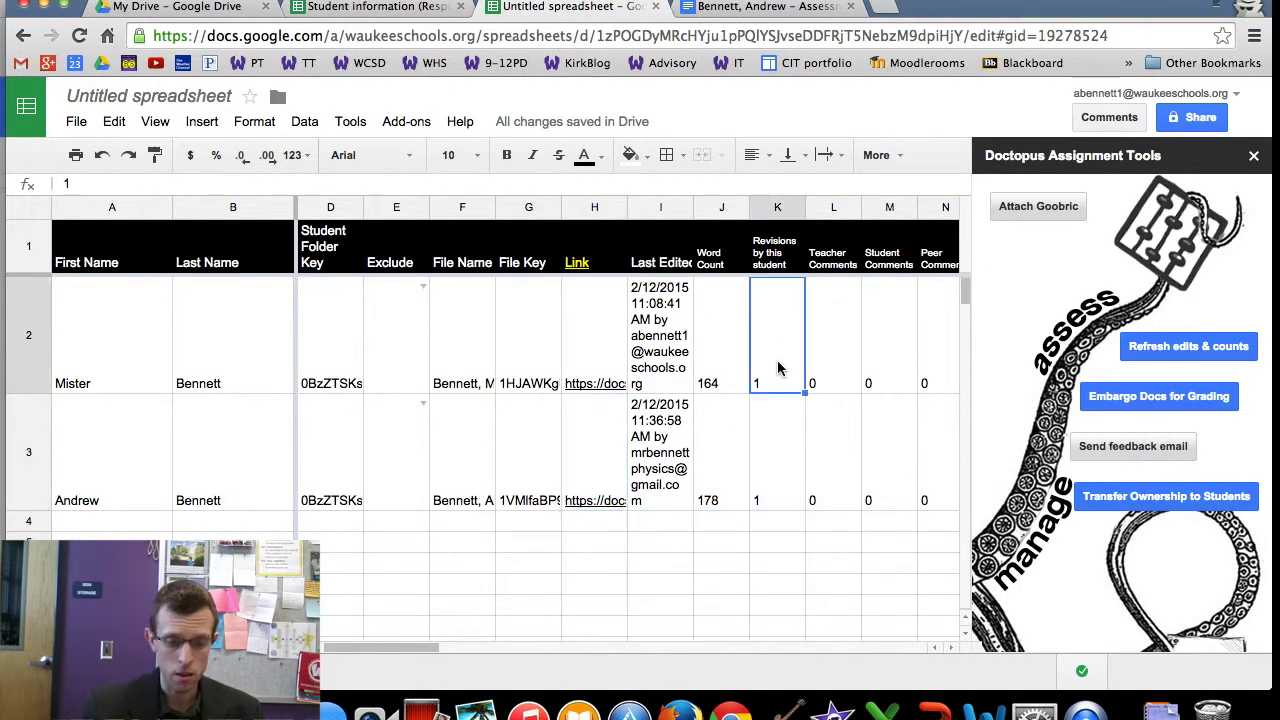
key("Down")
key("Right")
key("Right")
key("Right")
key("Right")
key("Right")
key("Right")
key("Right")
key("Right")
key("Right")
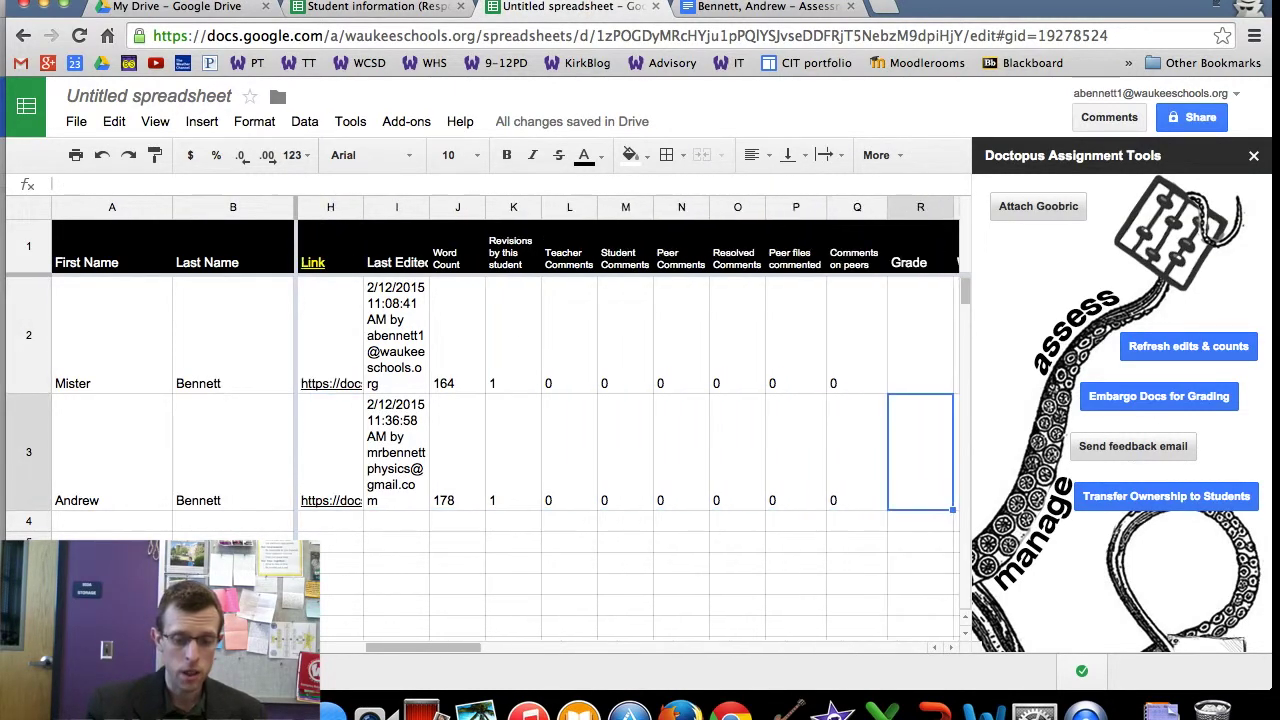
key("Left")
key("Left")
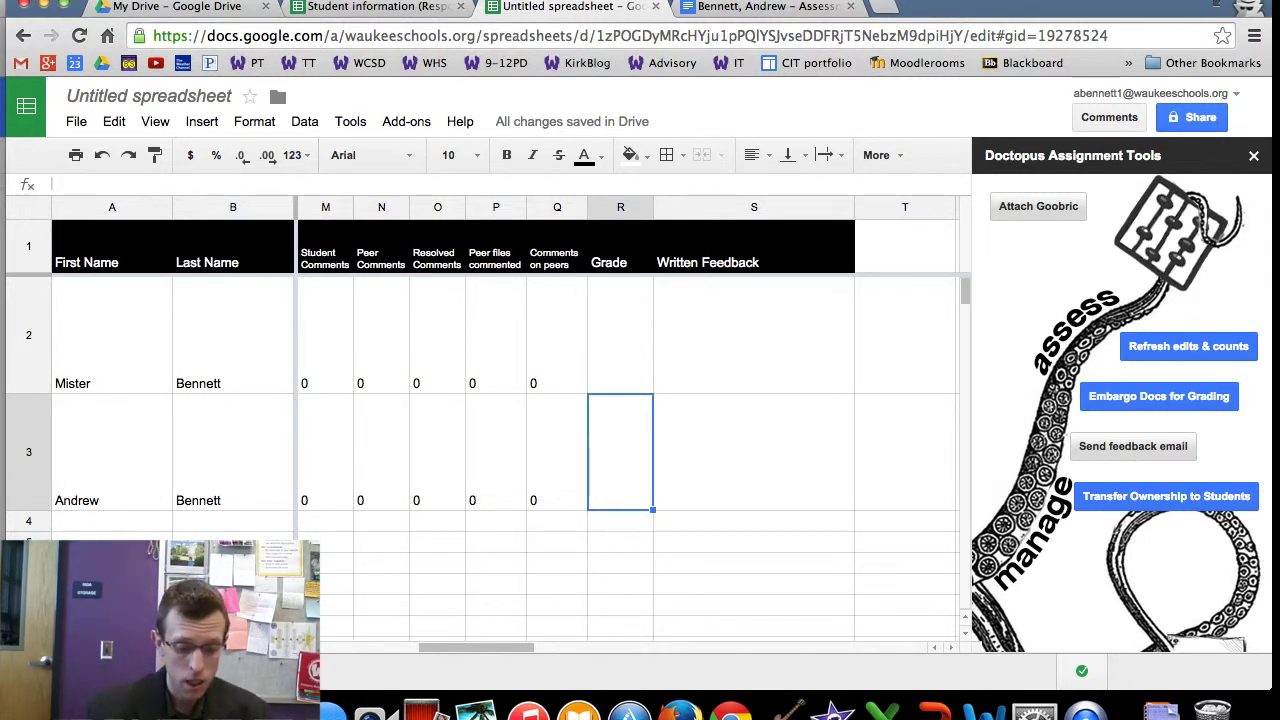
type("Master")
key("Tab")
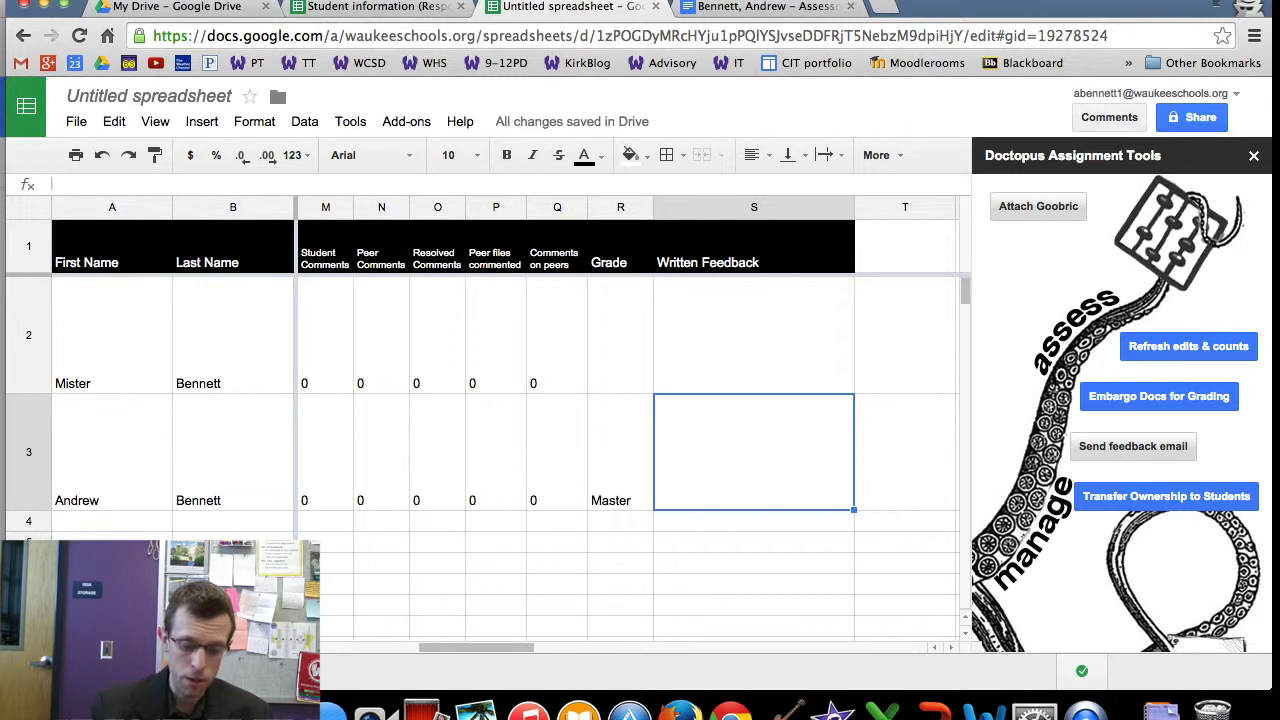
Enter "You recognized the difference between preterite and imperfect." as the second student's Written Feedback.
type("You recong")
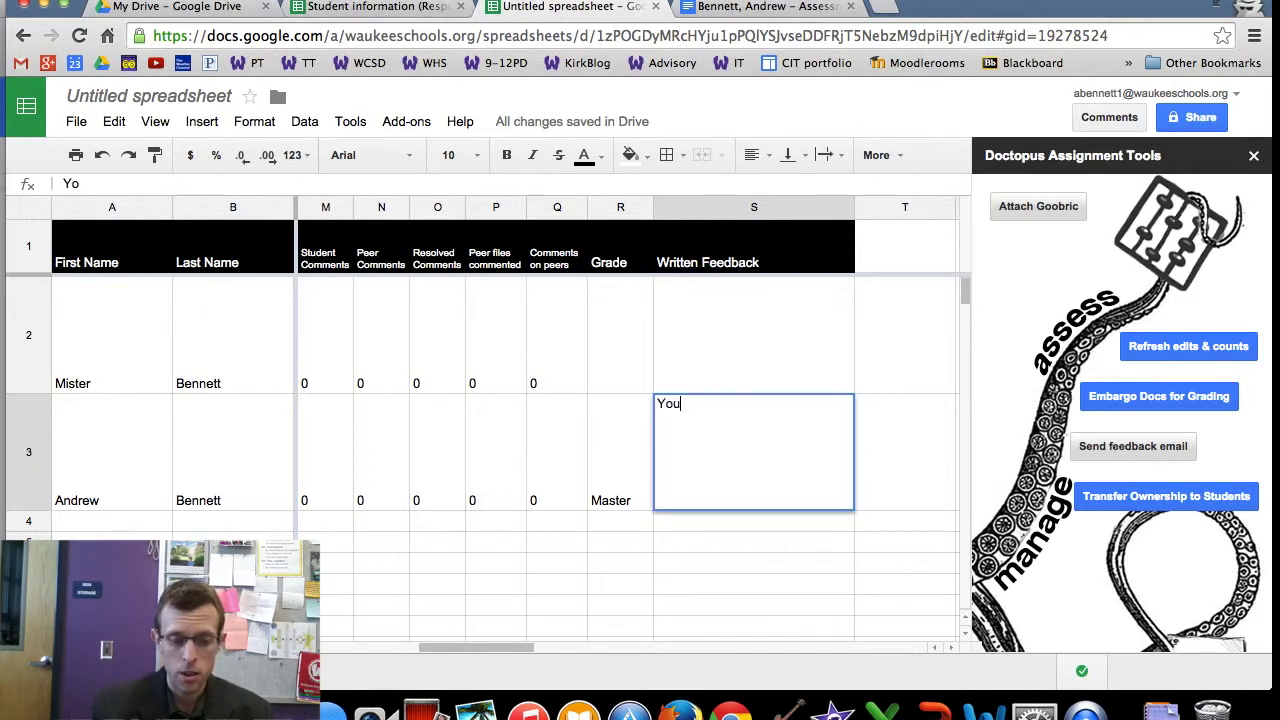
key("BackSpace")
key("BackSpace")
type("gniz")
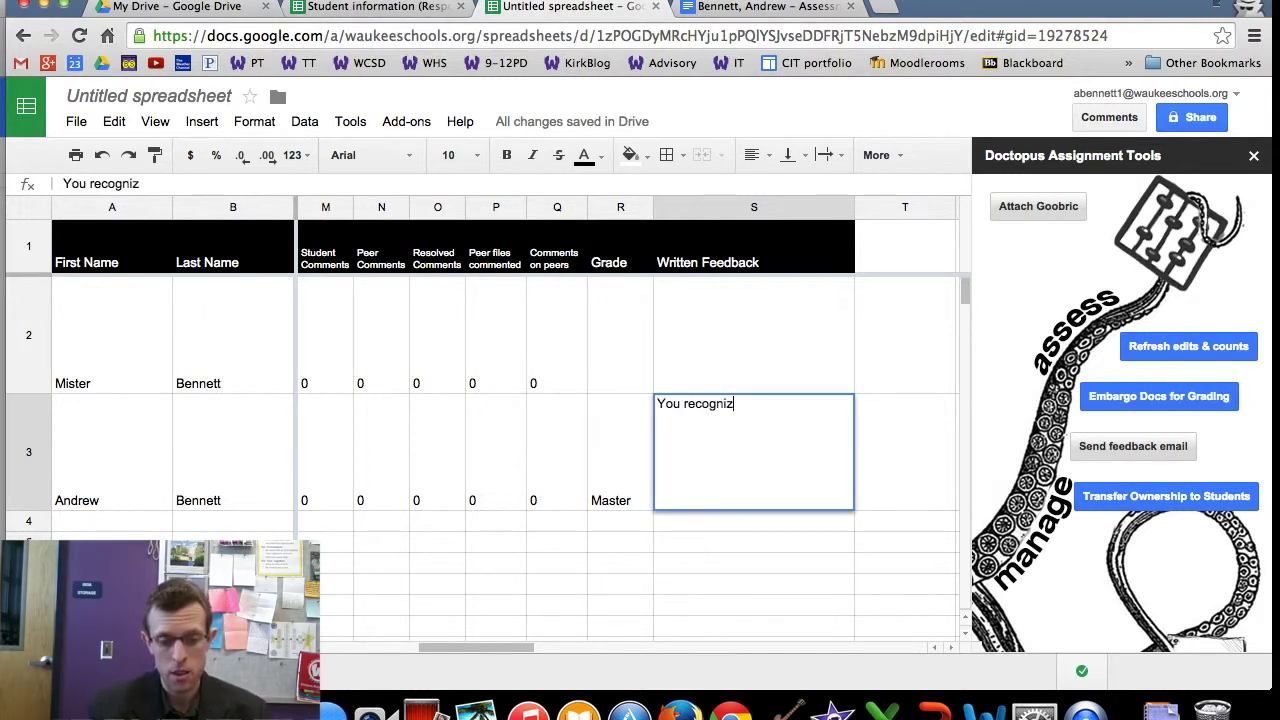
type("ed the differenc")
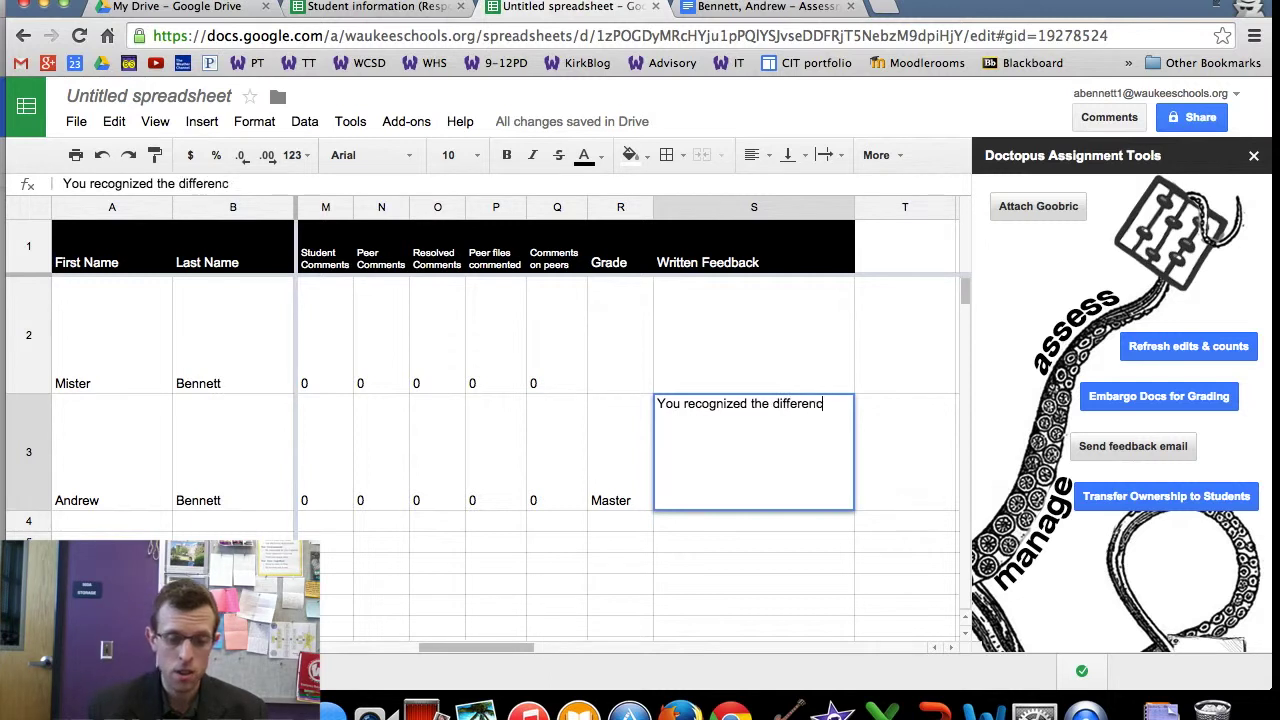
type("e between p")
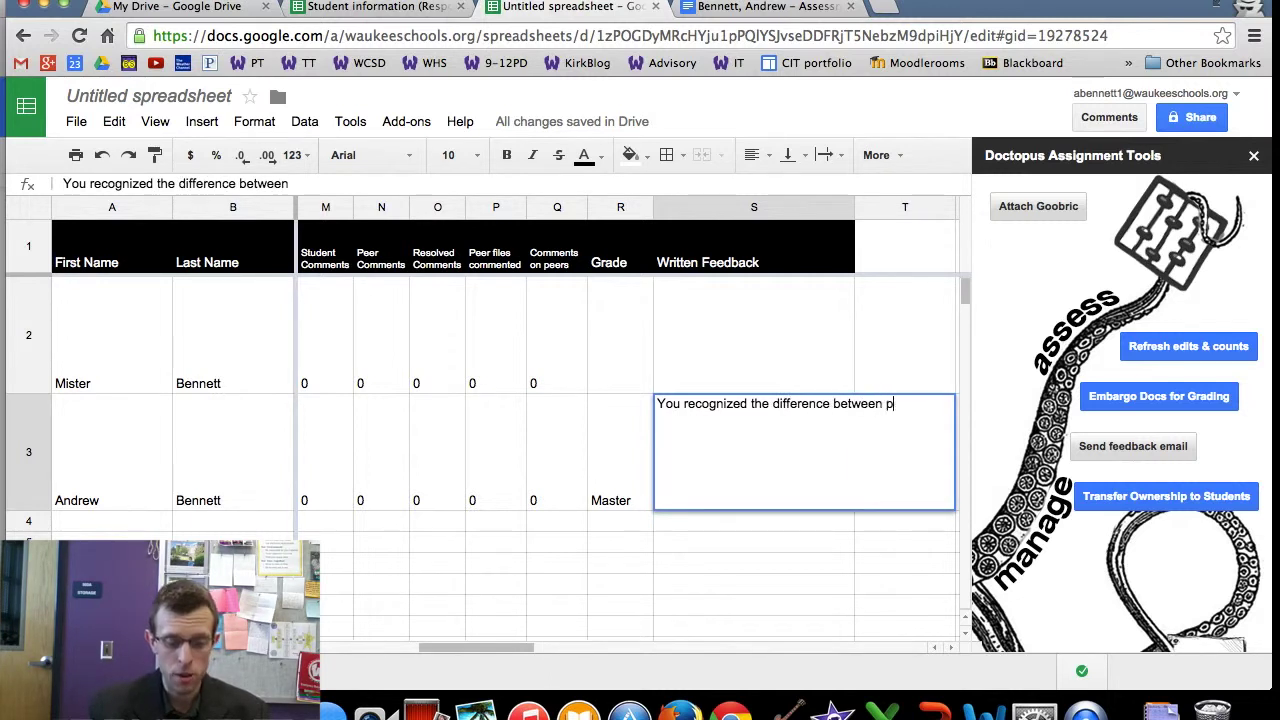
type("reterite and ")
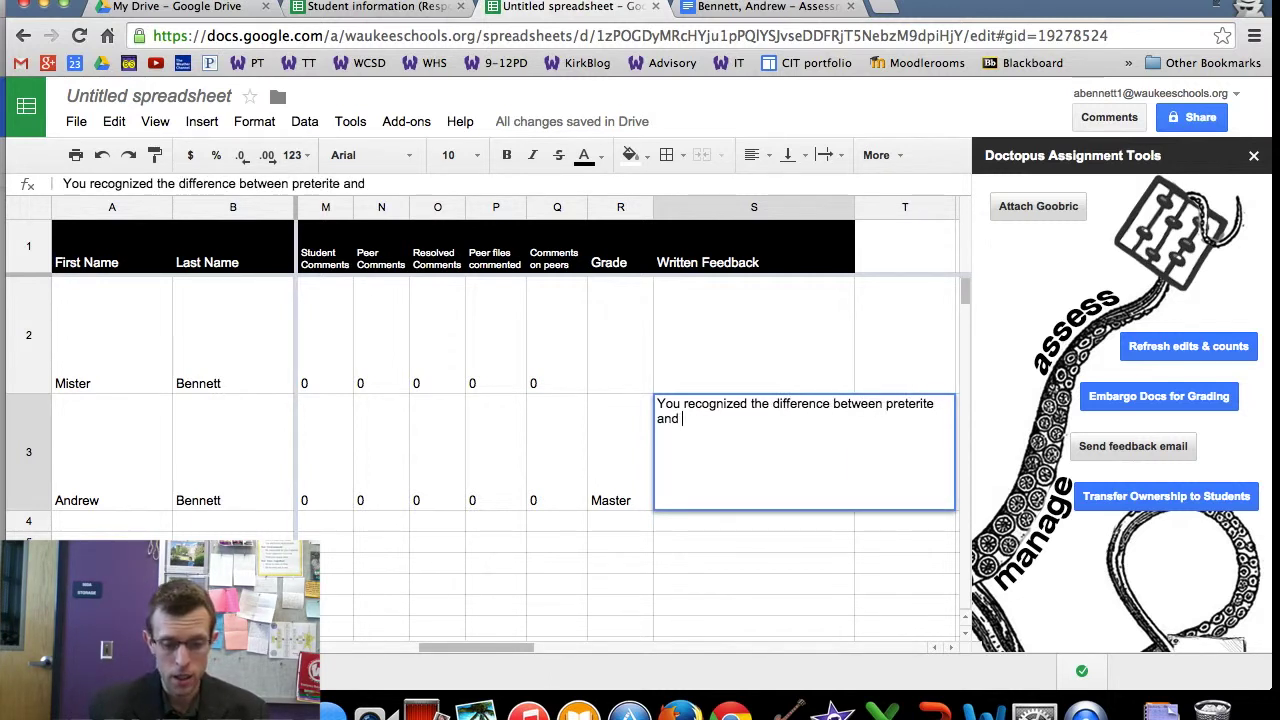
type("imperf")
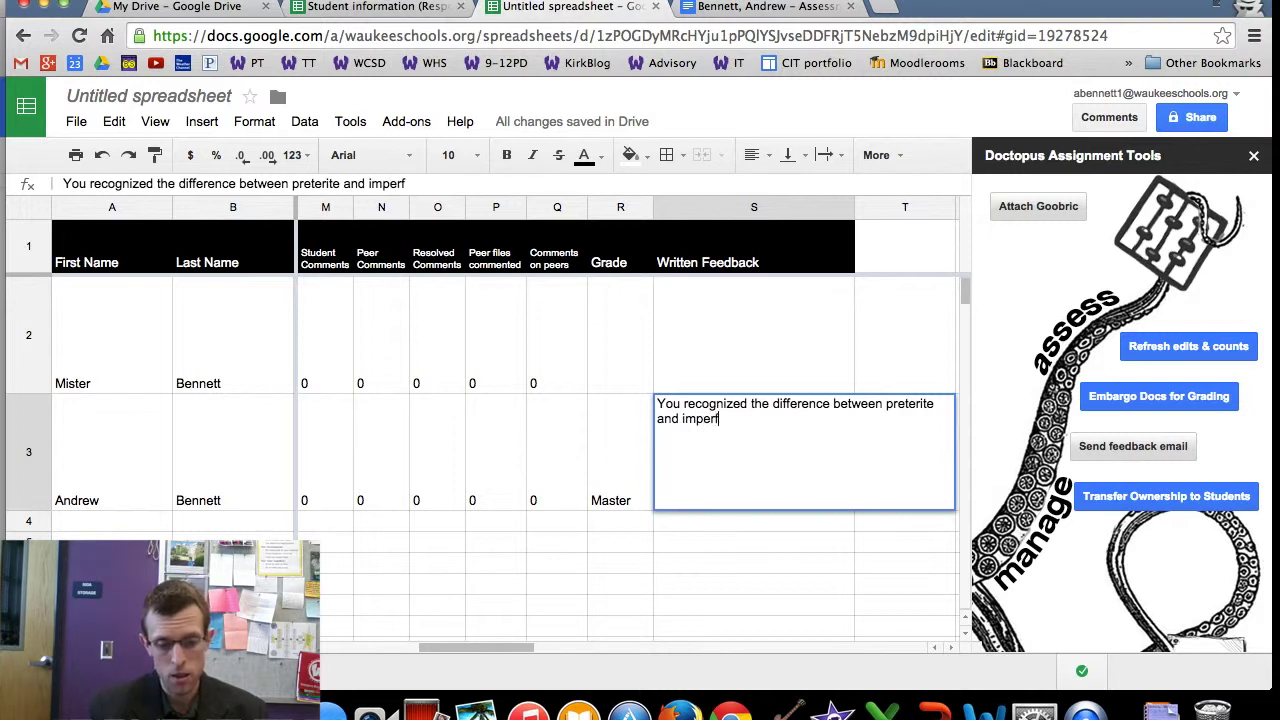
type("ect.")
key("Return")
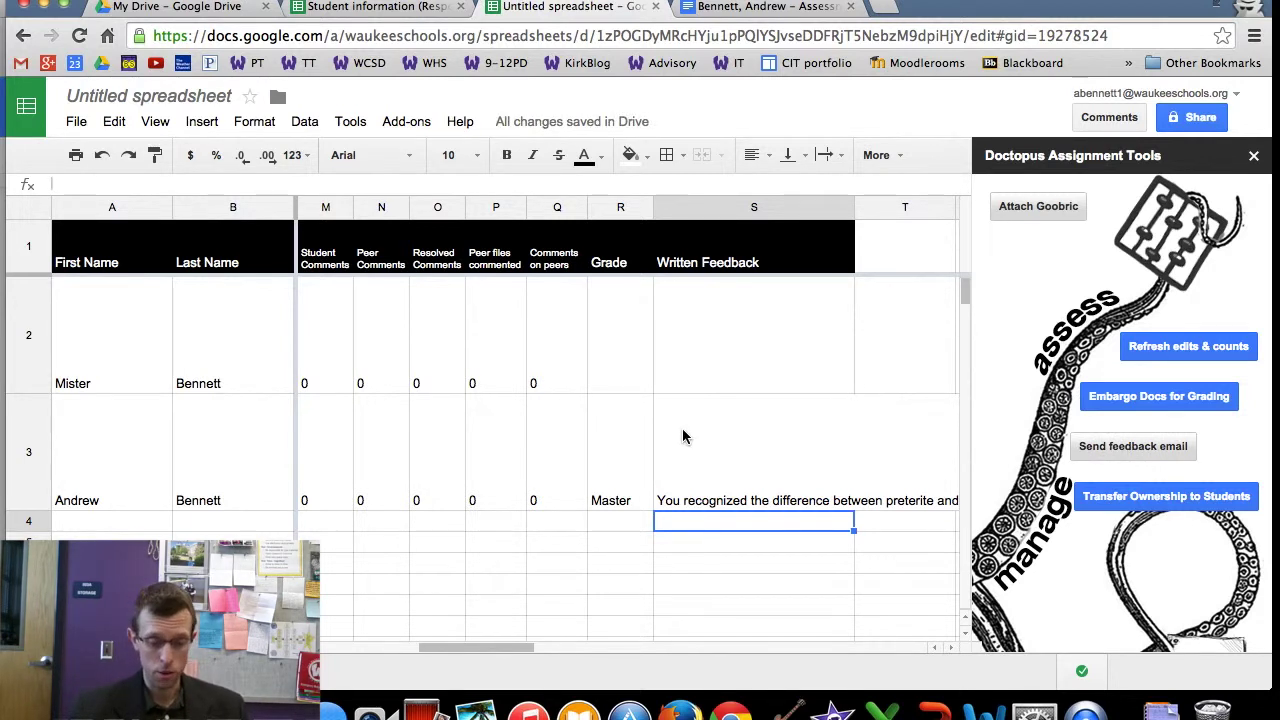
Review the Doctopus feedback email template, replace the "Your teacher" signature with the teacher's title and surname, and send the emails.
left_click(1166, 448)
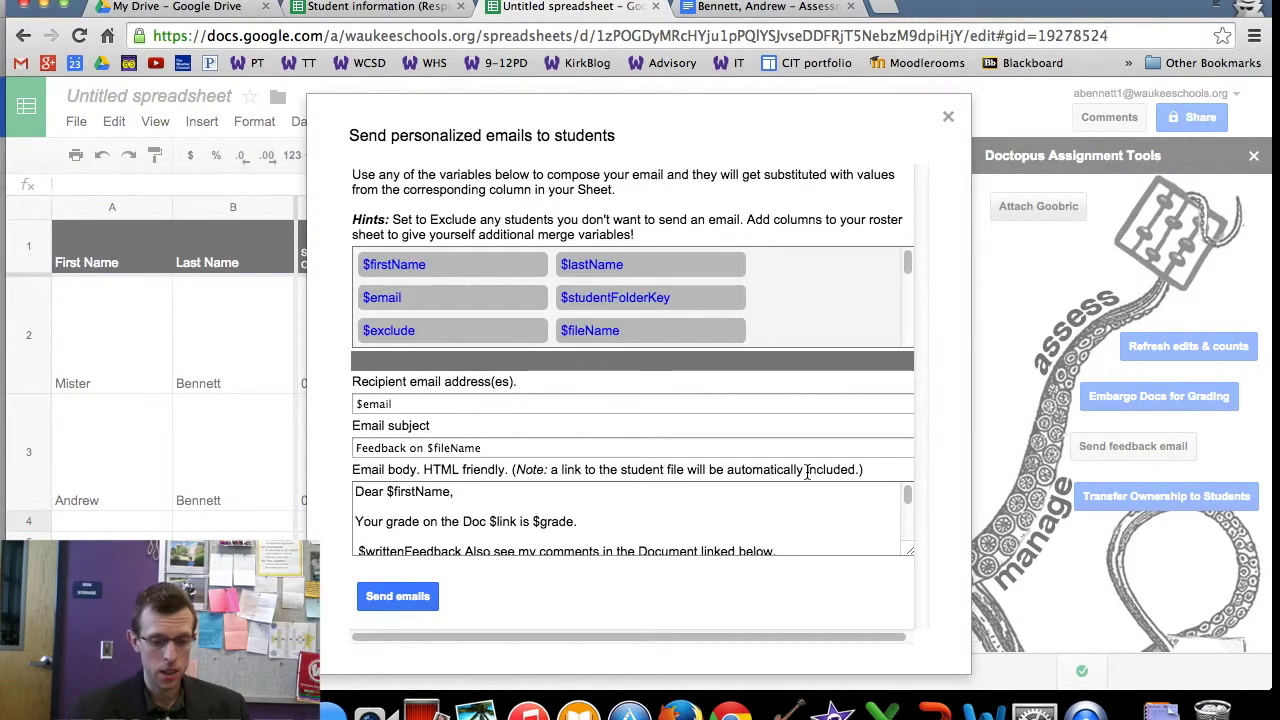
scroll(824, 497, "down", 3)
scroll(824, 497, "up", 1)
scroll(824, 497, "up", 2)
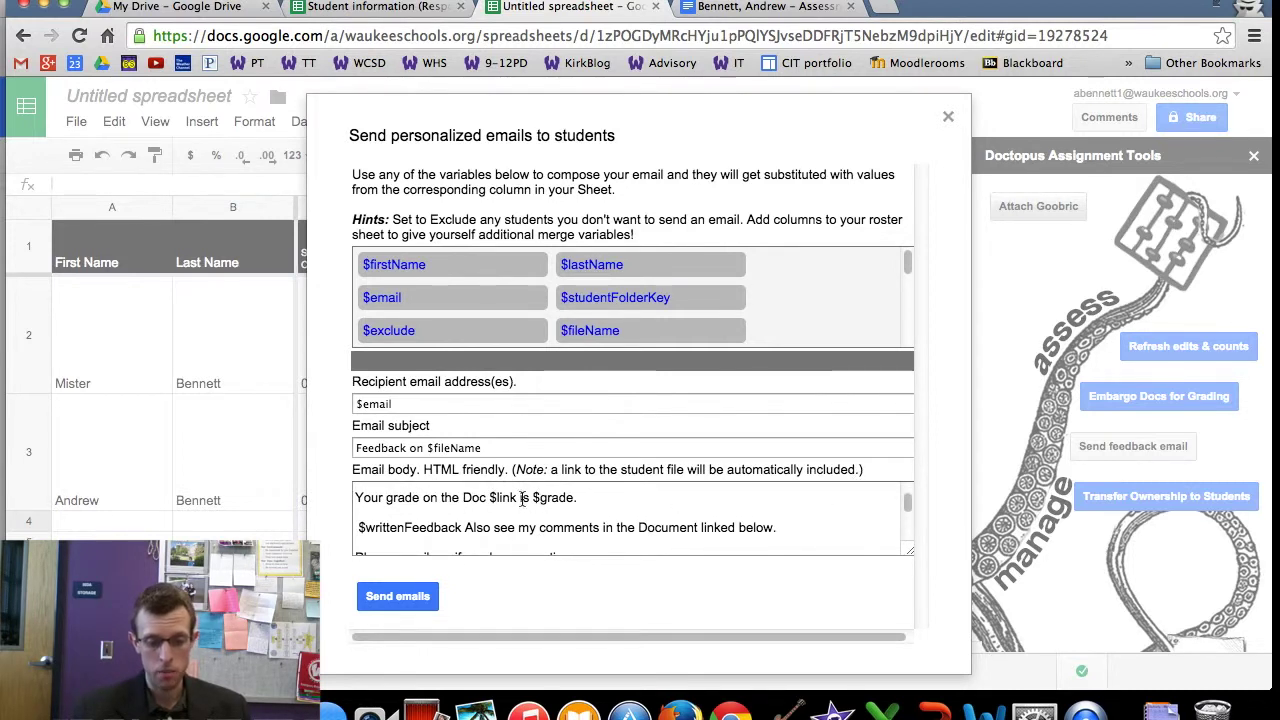
scroll(600, 510, "down", 1)
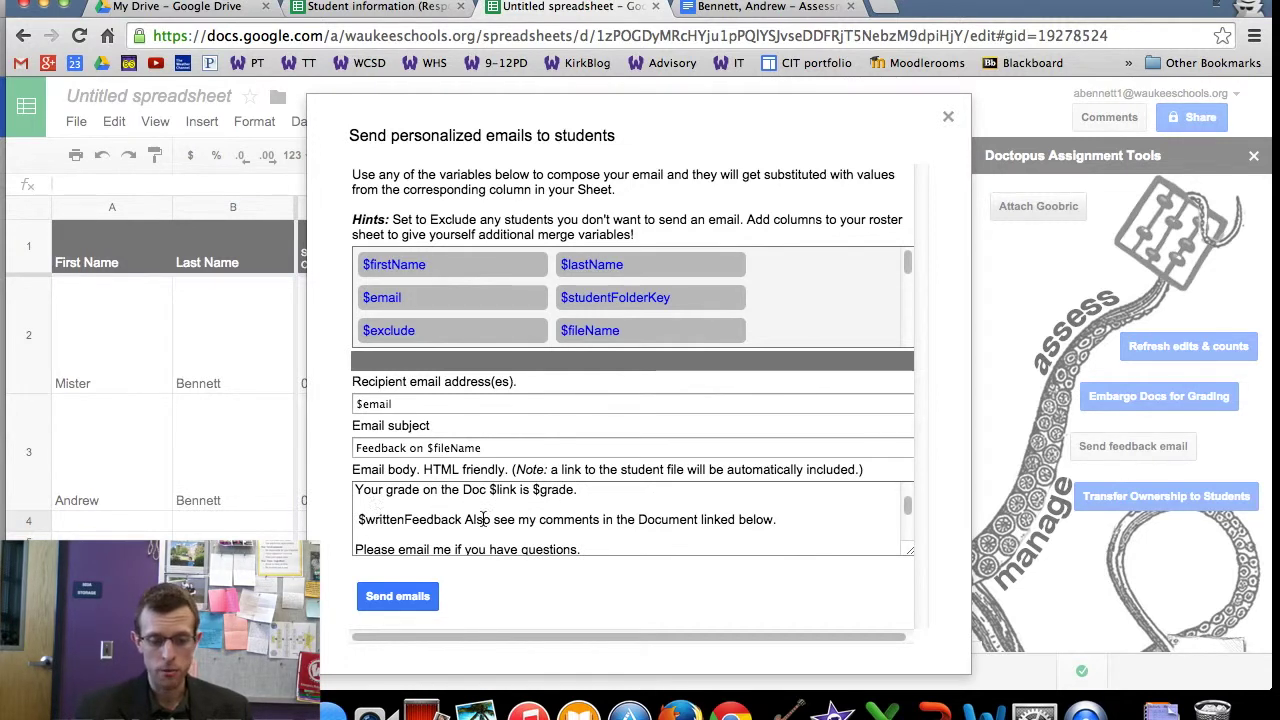
scroll(661, 520, "down", 1)
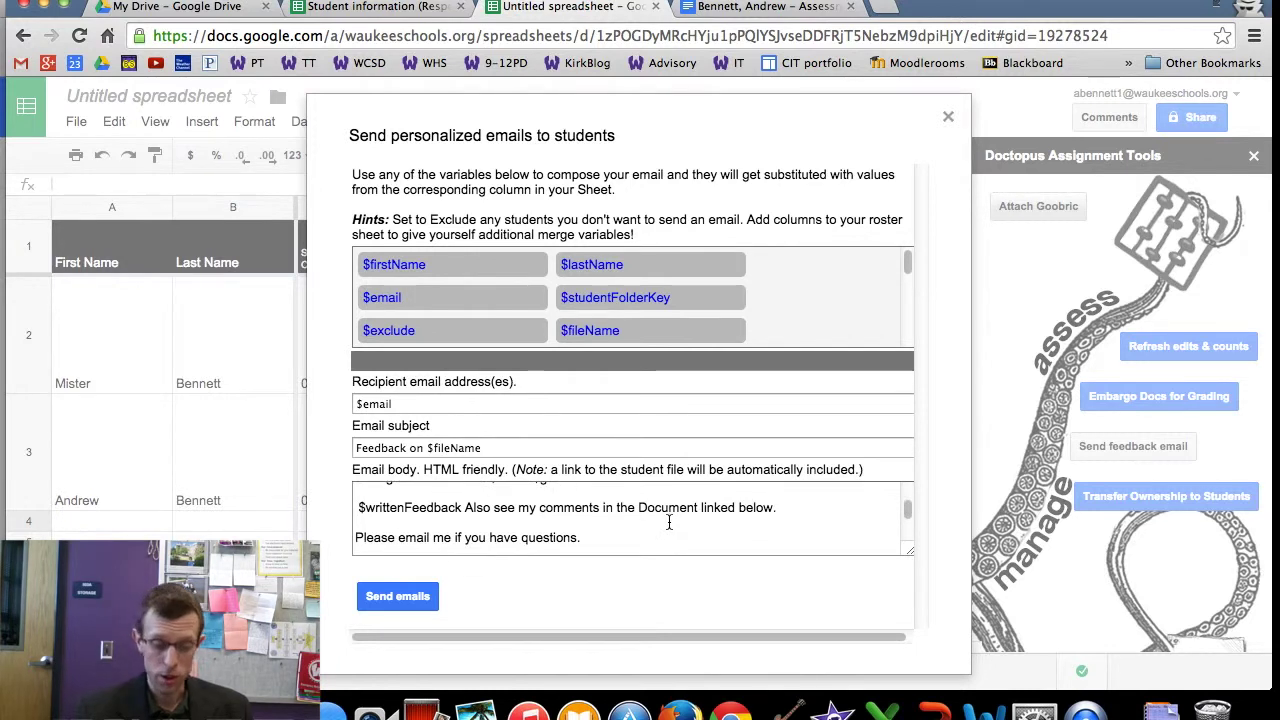
scroll(669, 522, "down", 3)
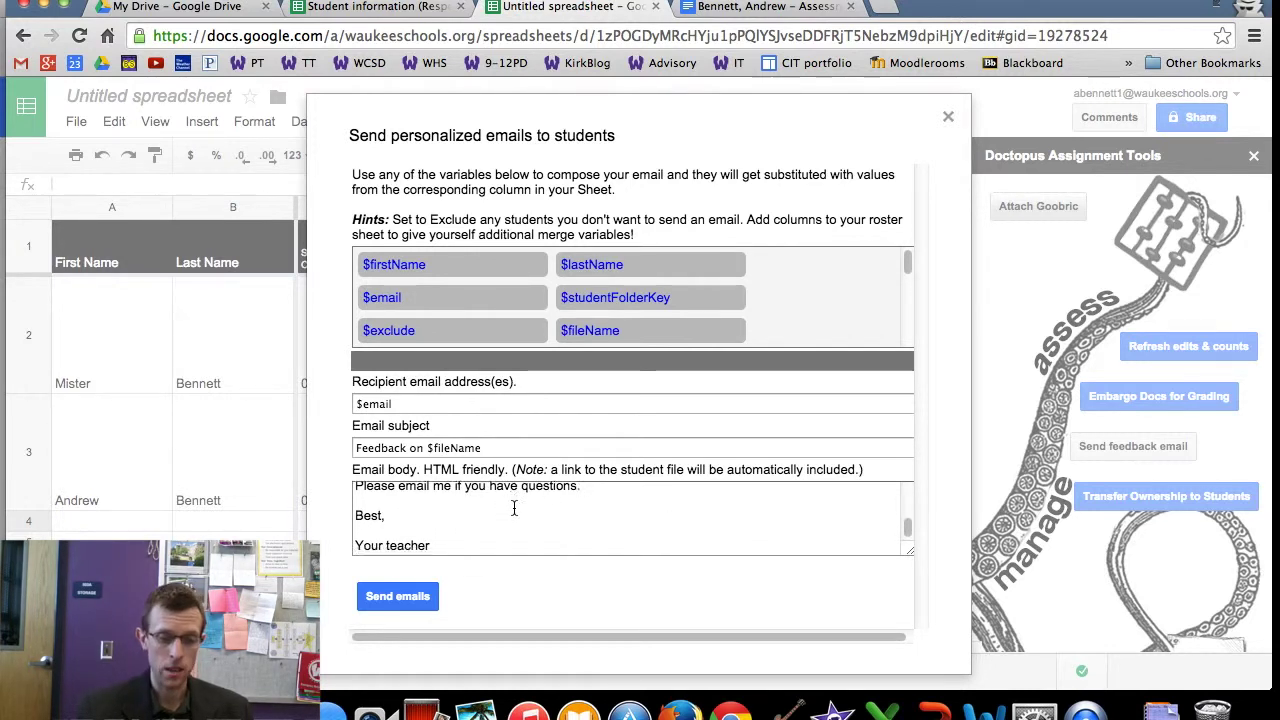
left_click_drag(430, 543, 357, 545)
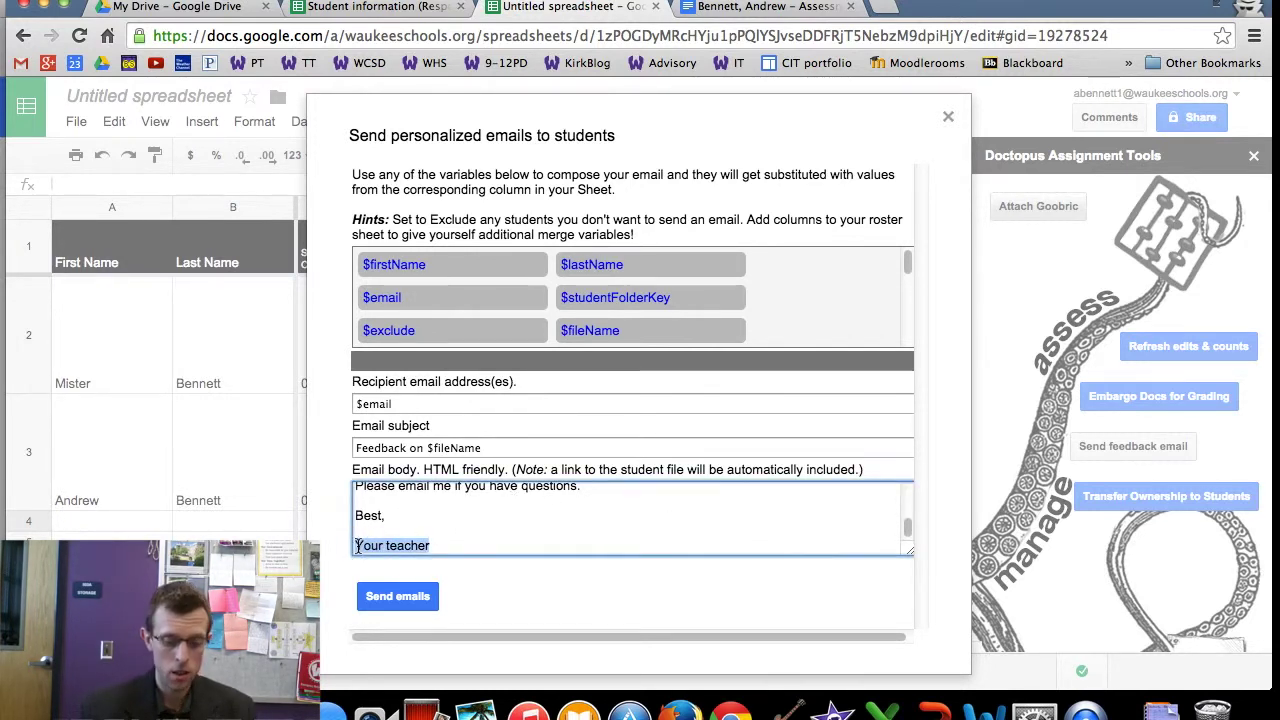
type("$enior Bennett")
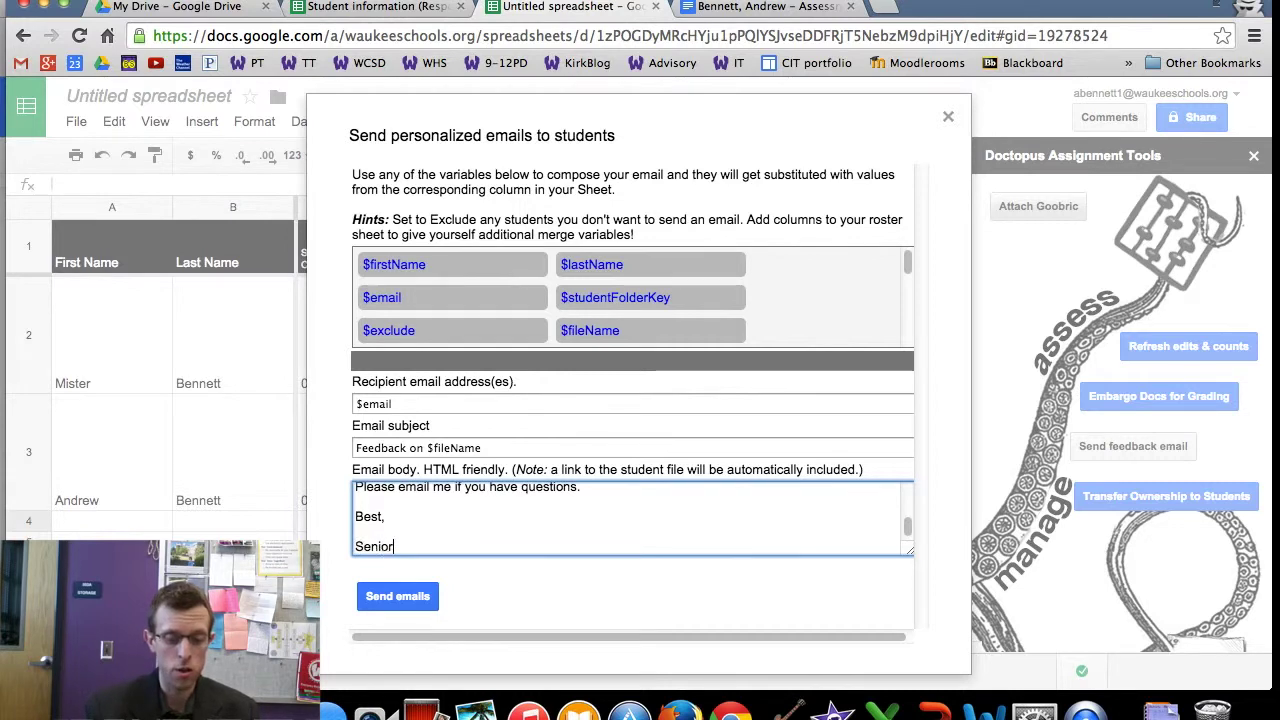
left_click(424, 595)
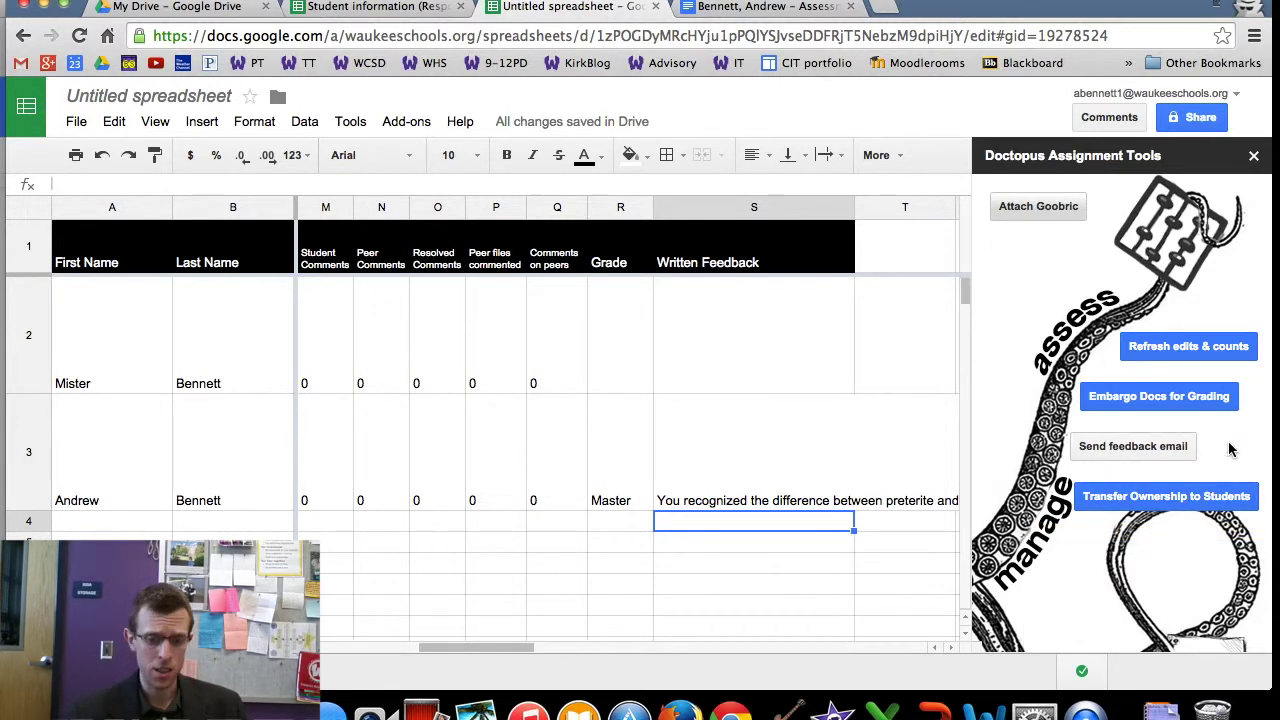
Close out the assignment by transferring ownership of the documents to the students.
left_click(1213, 505)
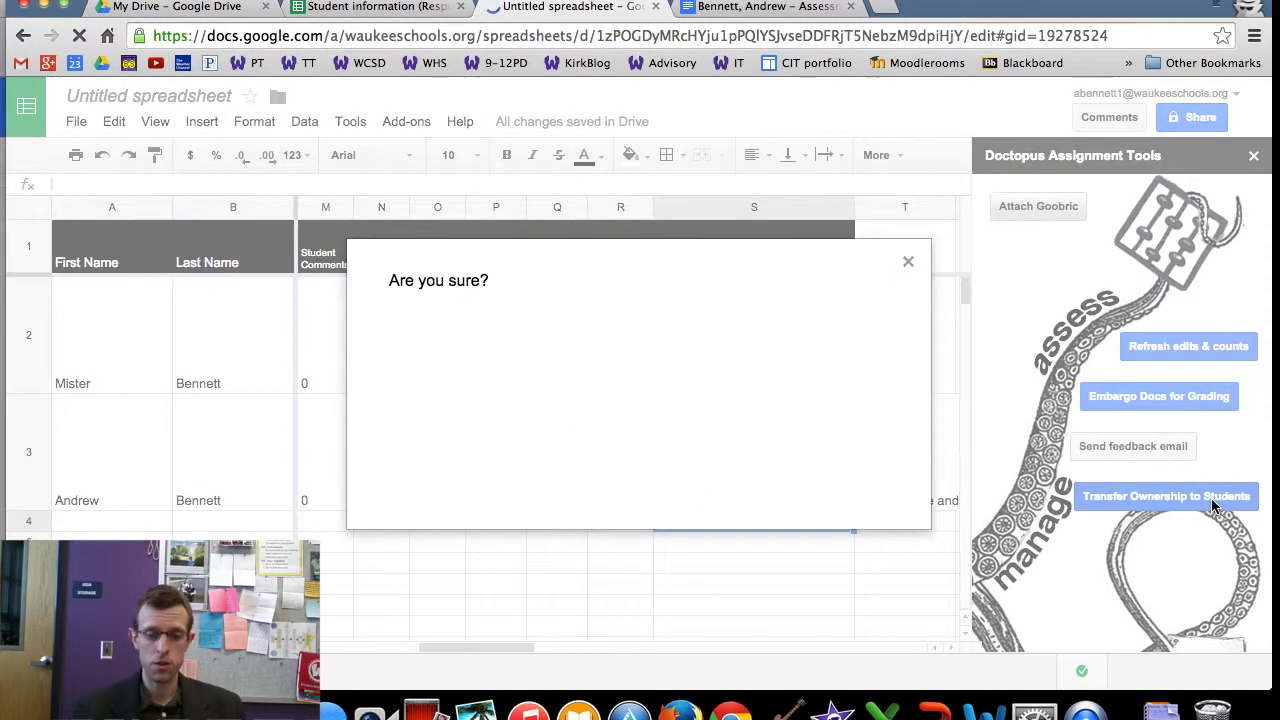
left_click(506, 424)
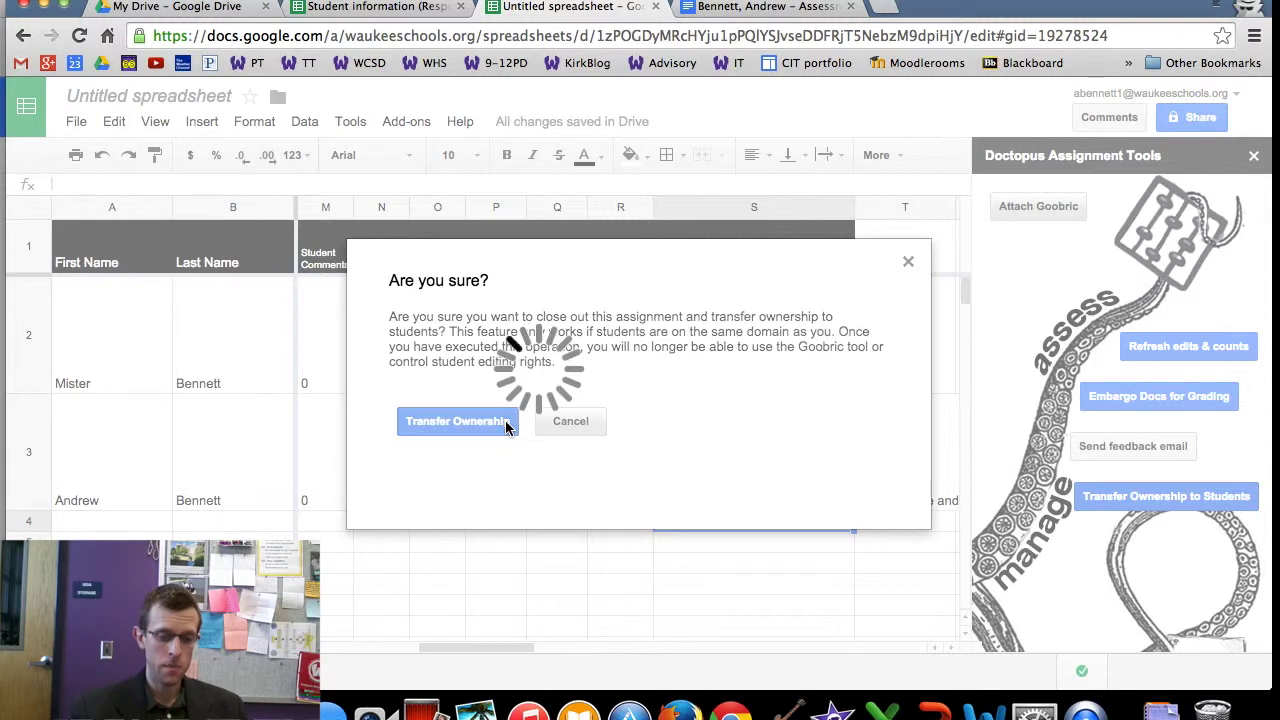